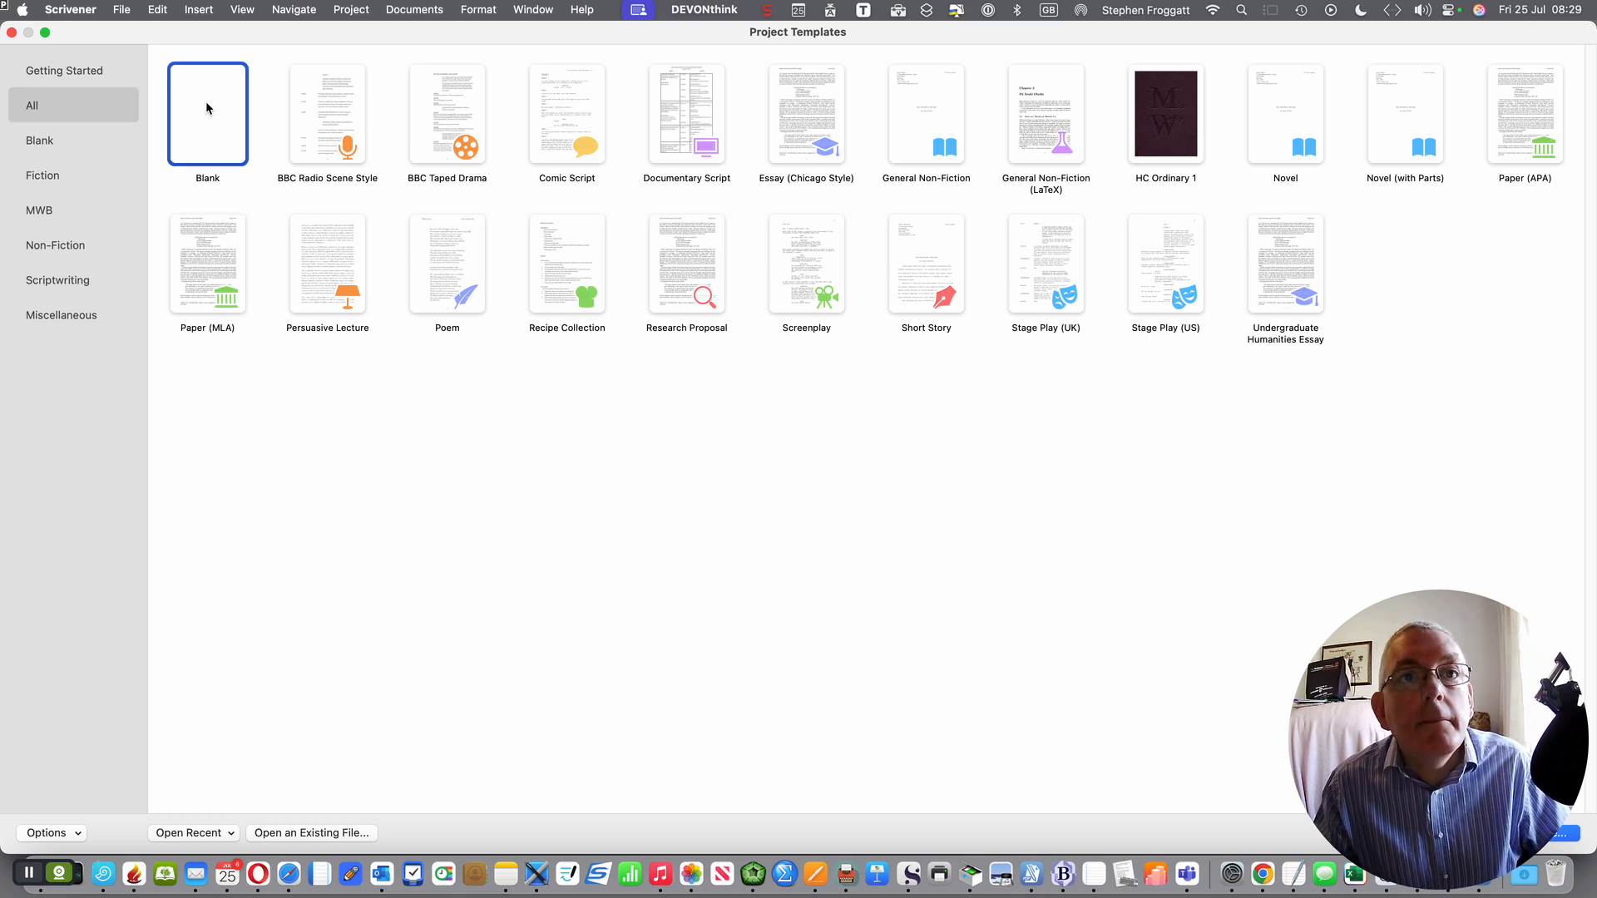
Step: Create a blank project named HC Ord 1 in the SW Circuit folder and enlarge its window
double_click(207, 108)
text(HC Ord)
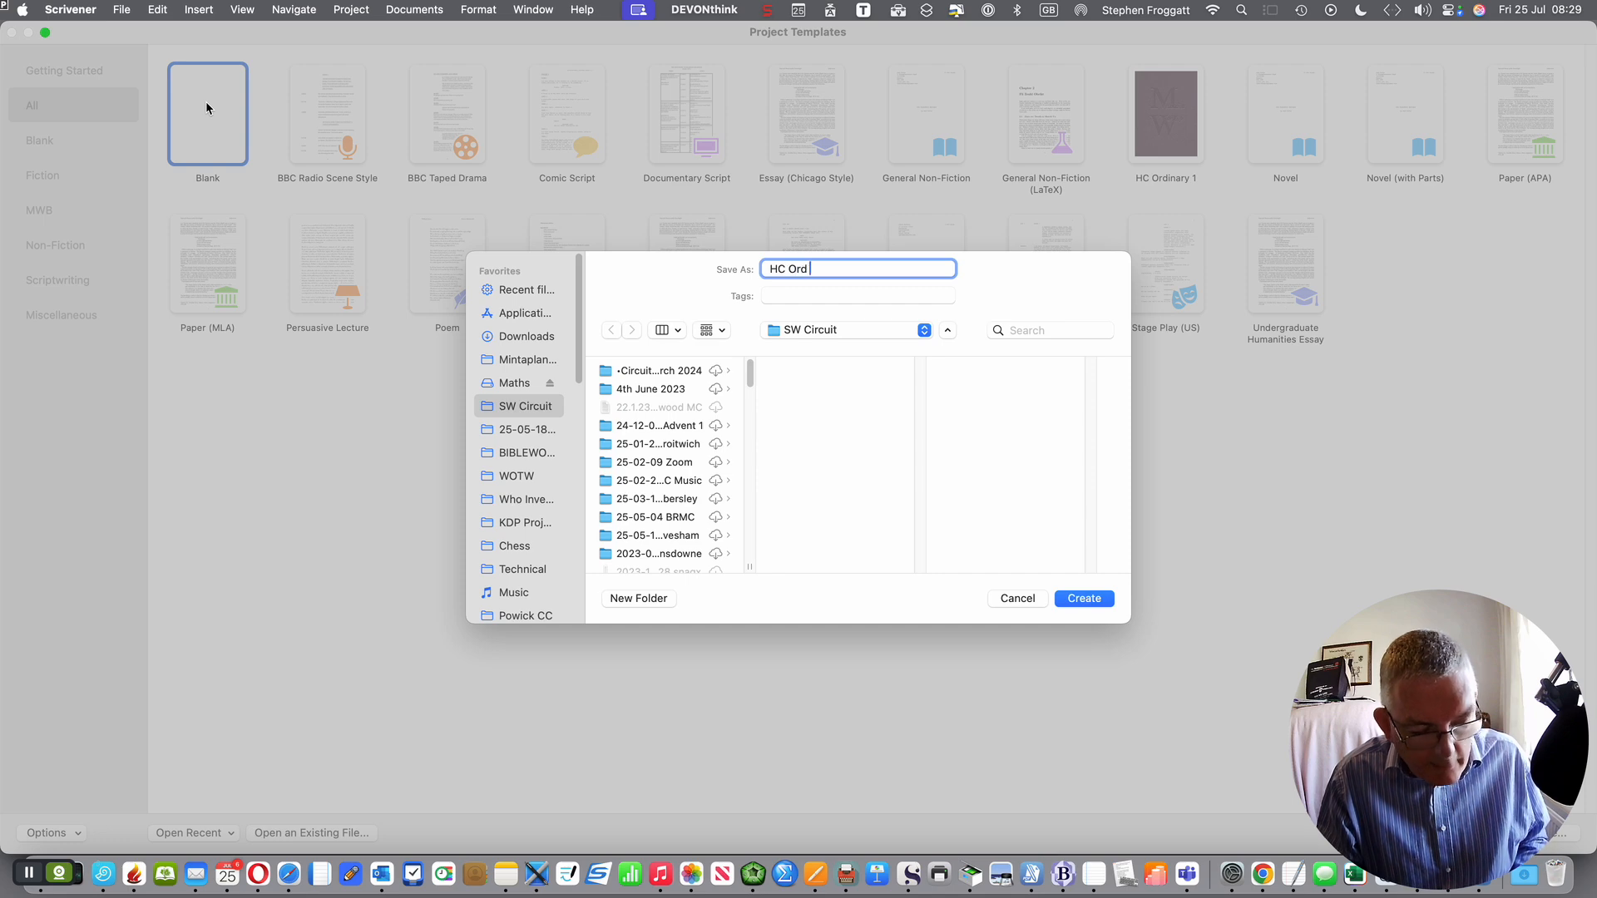
text( 1)
key(Return)
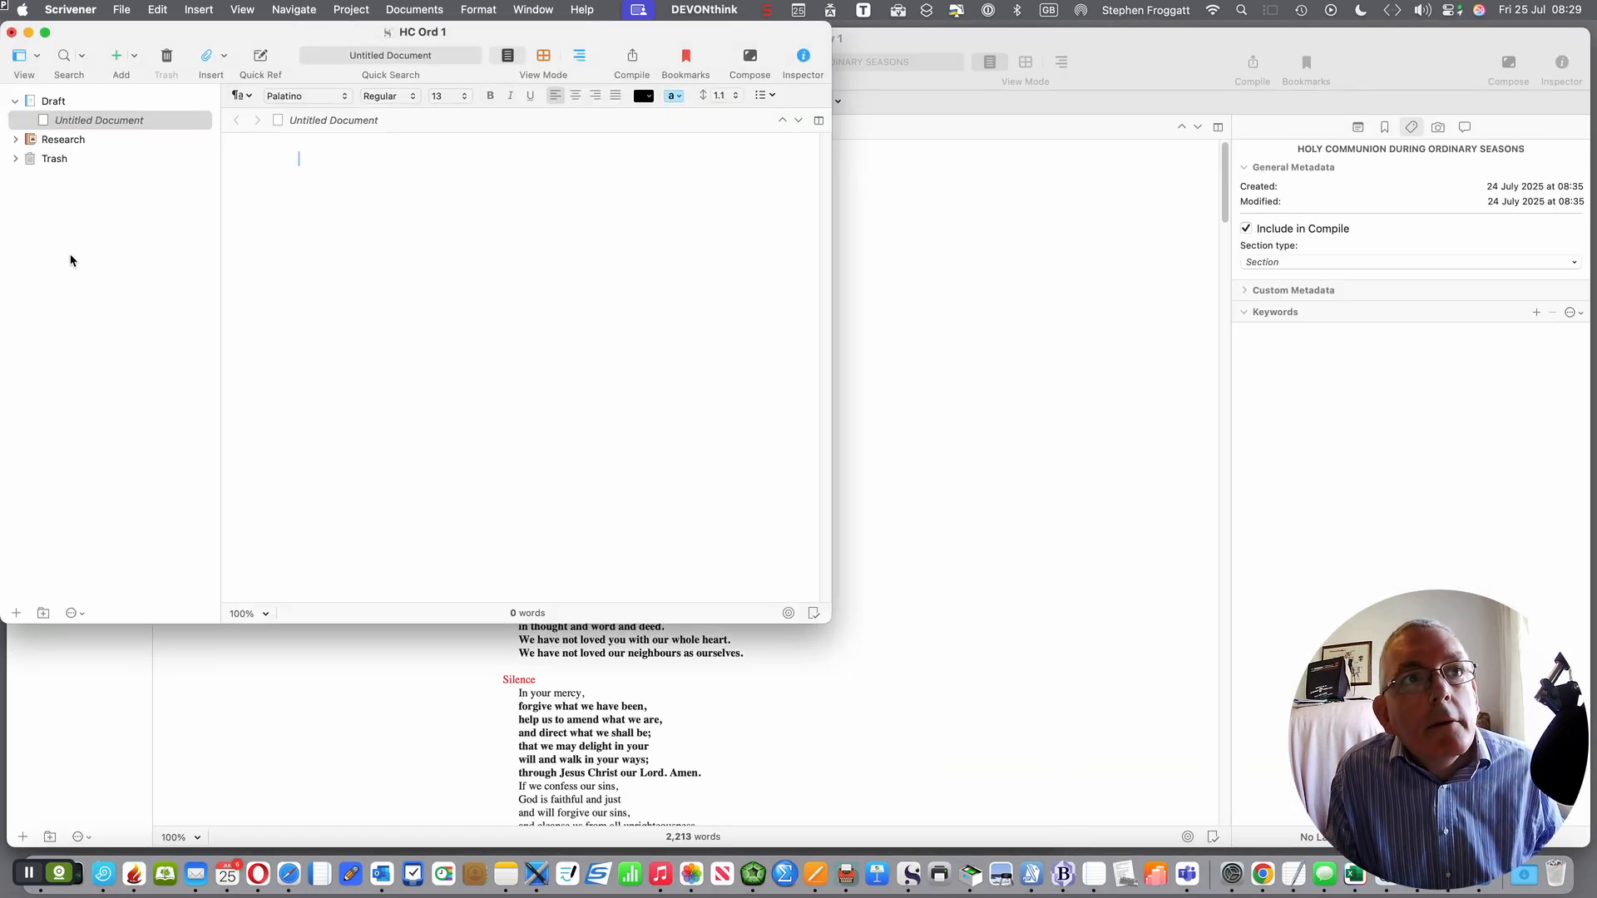
drag(826, 623, 1089, 782)
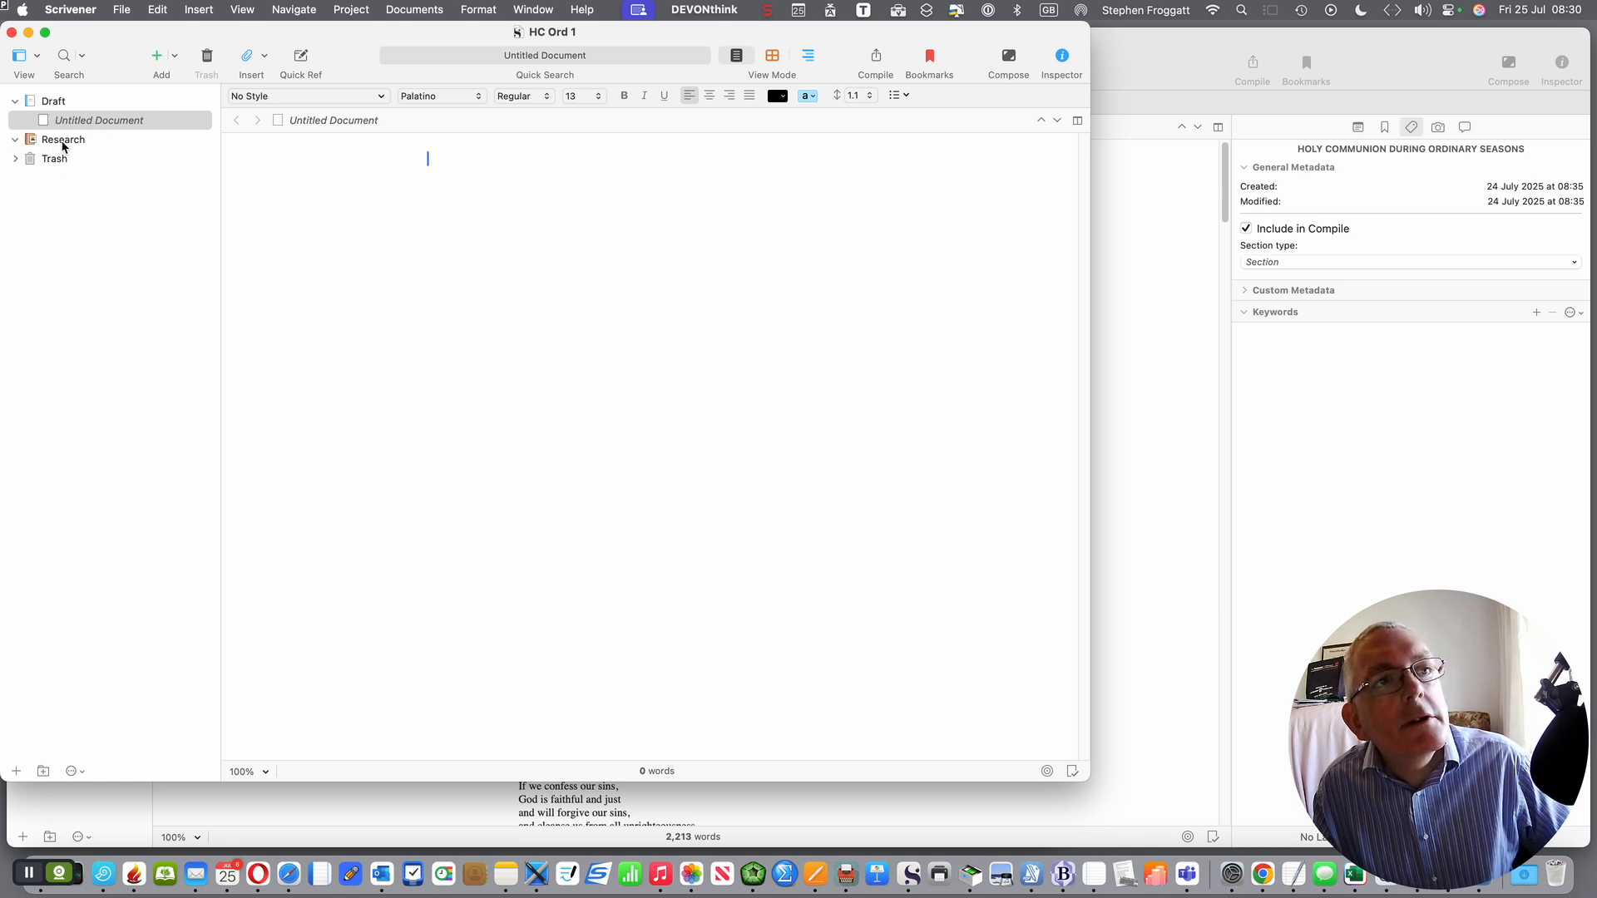
click(16, 139)
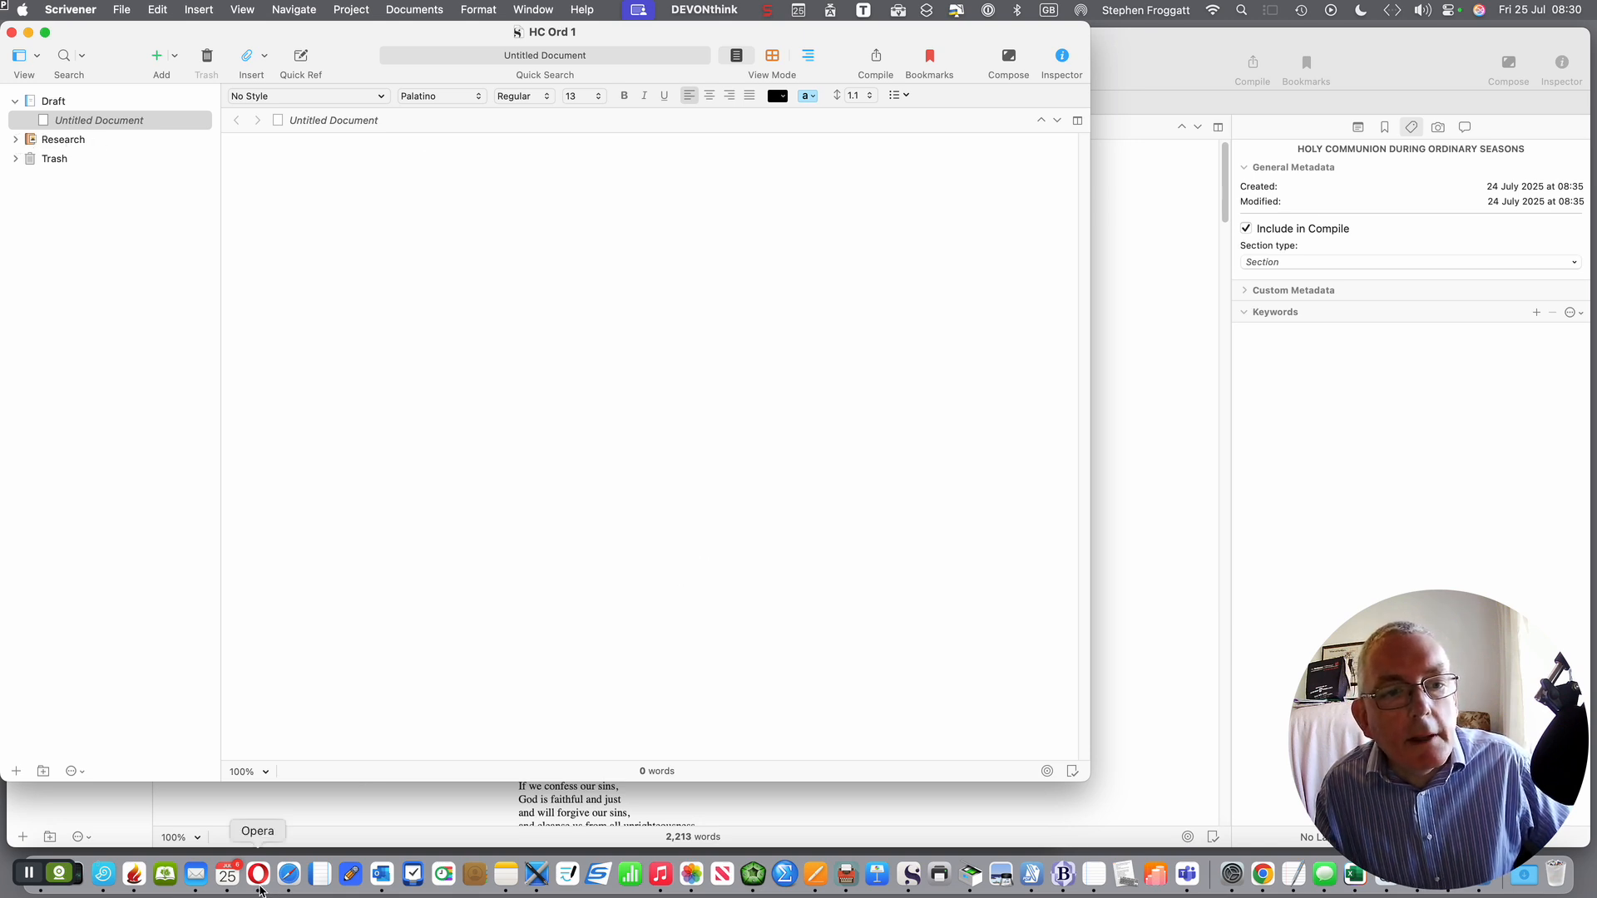
Step: Switch to Safari and look through the Holy Communion services page for the Methodist Worship Book orders and other liturgies
click(289, 880)
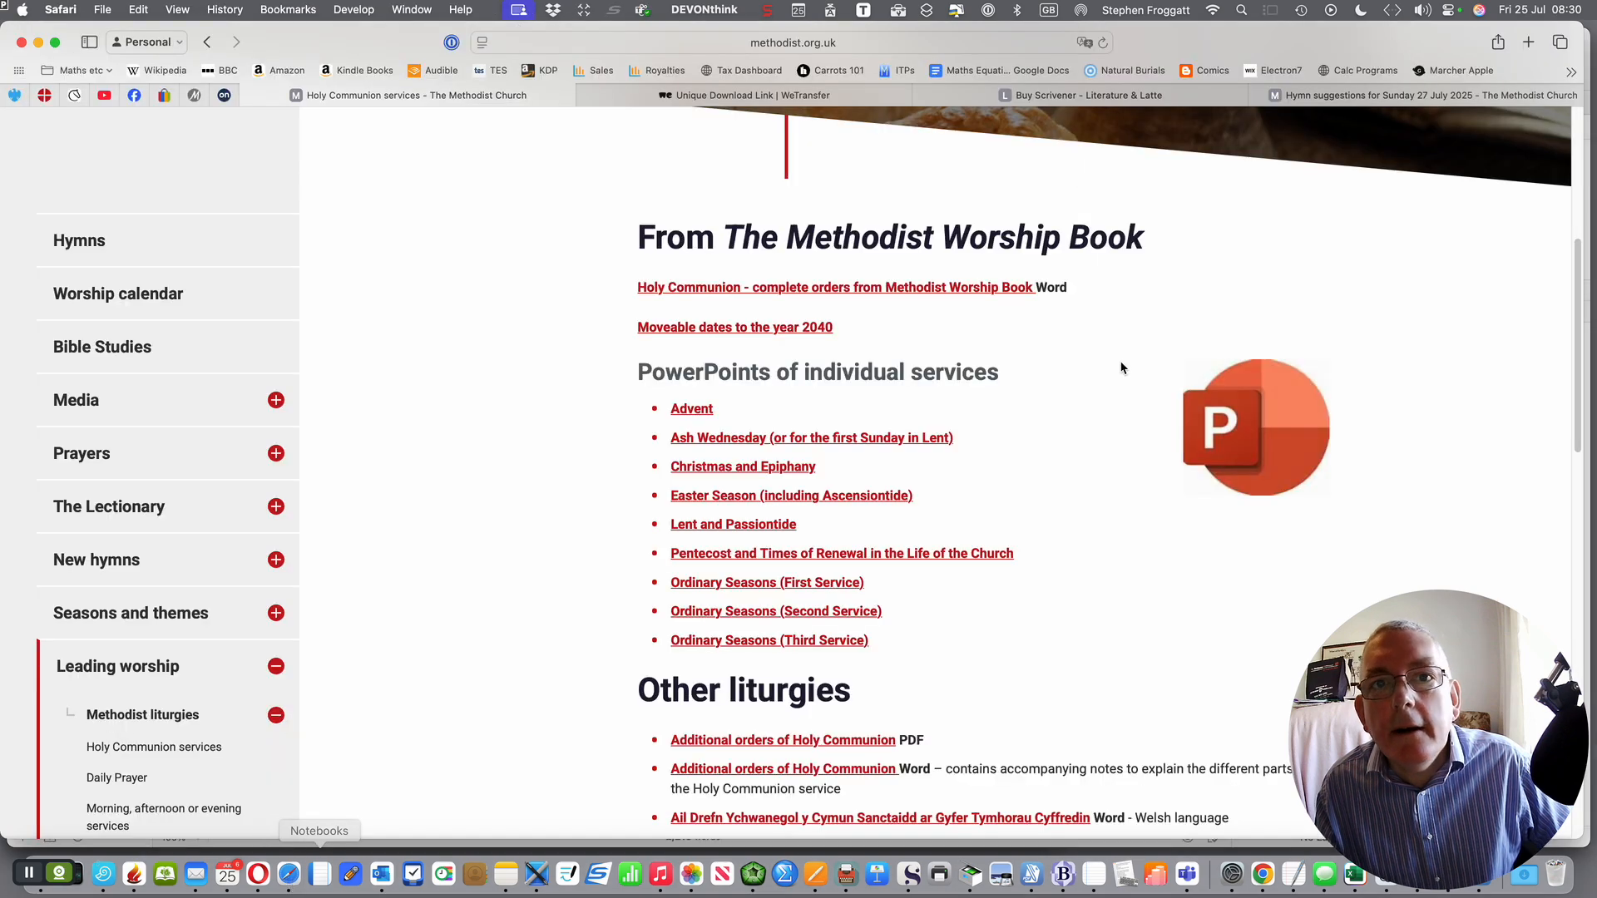
scroll(834, 524, down, 7)
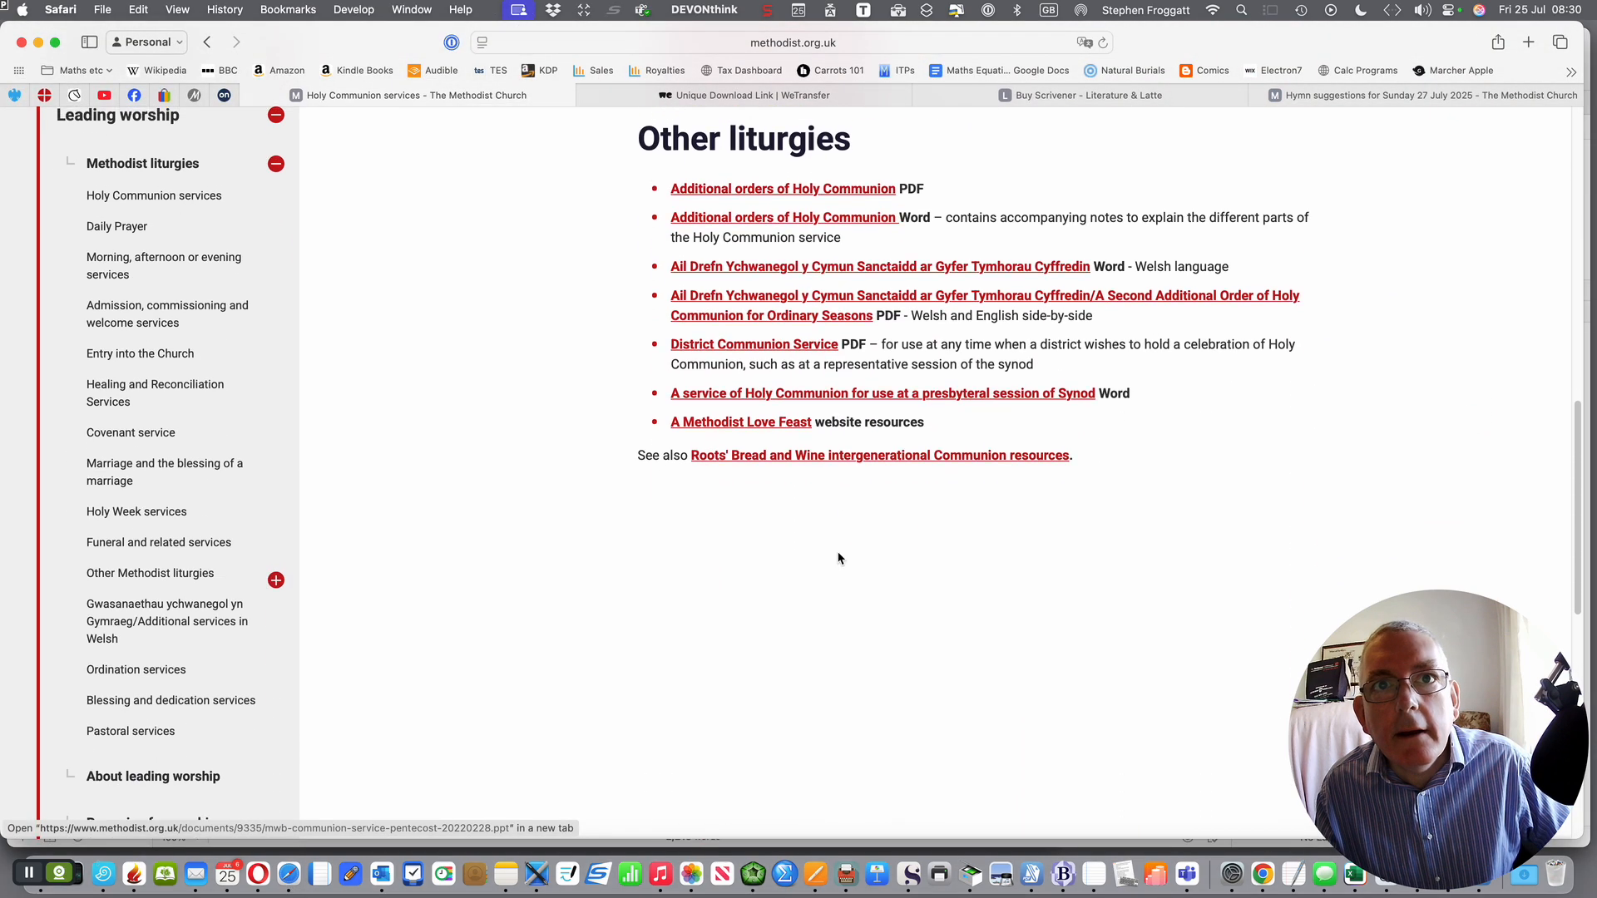
scroll(838, 558, up, 4)
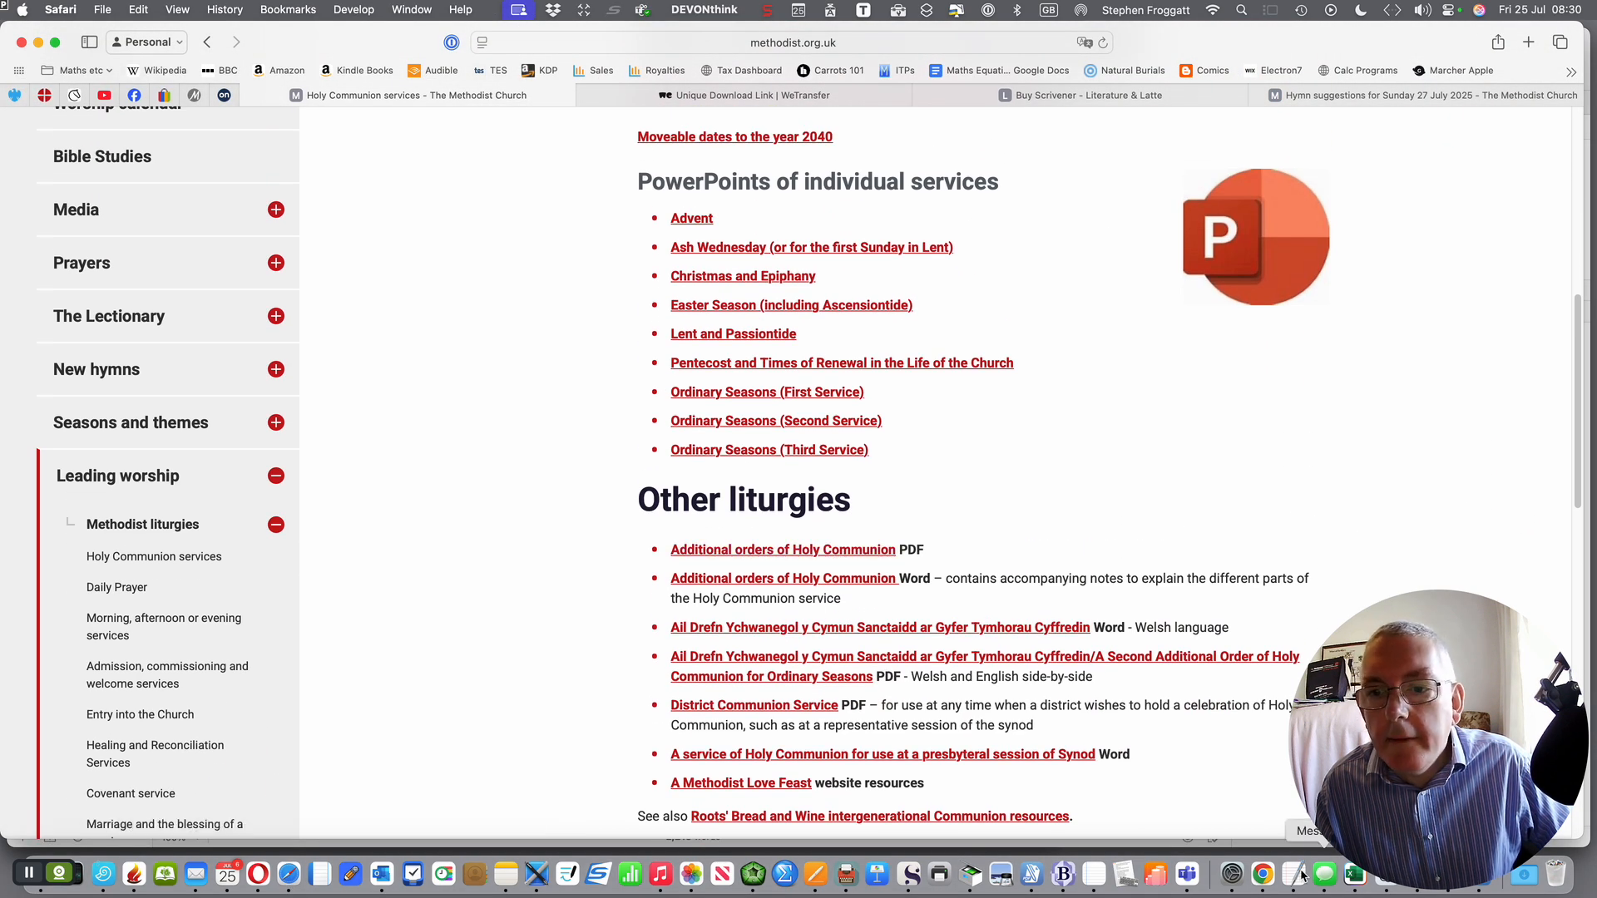
Step: Switch to the Word document mwb-hc-services-20231221 and copy the entire First Service for Ordinary Seasons, from its title to the closing Amen
click(1489, 888)
drag(1476, 663, 1444, 865)
click(1448, 893)
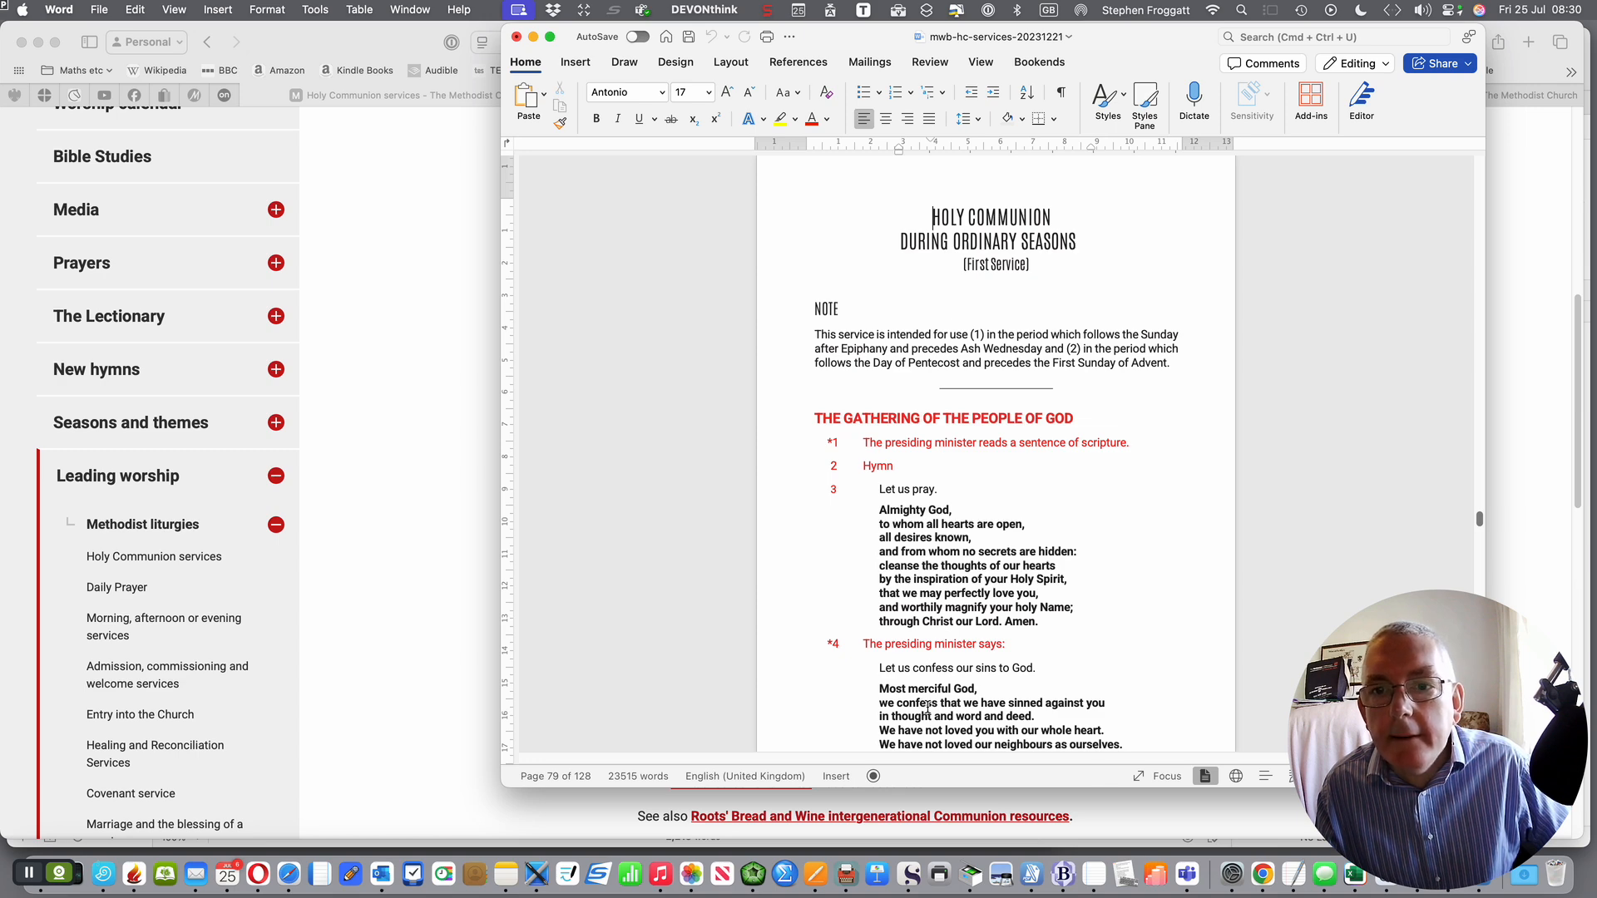
drag(930, 218, 971, 538)
scroll(1012, 536, down, 10)
scroll(1013, 535, down, 20)
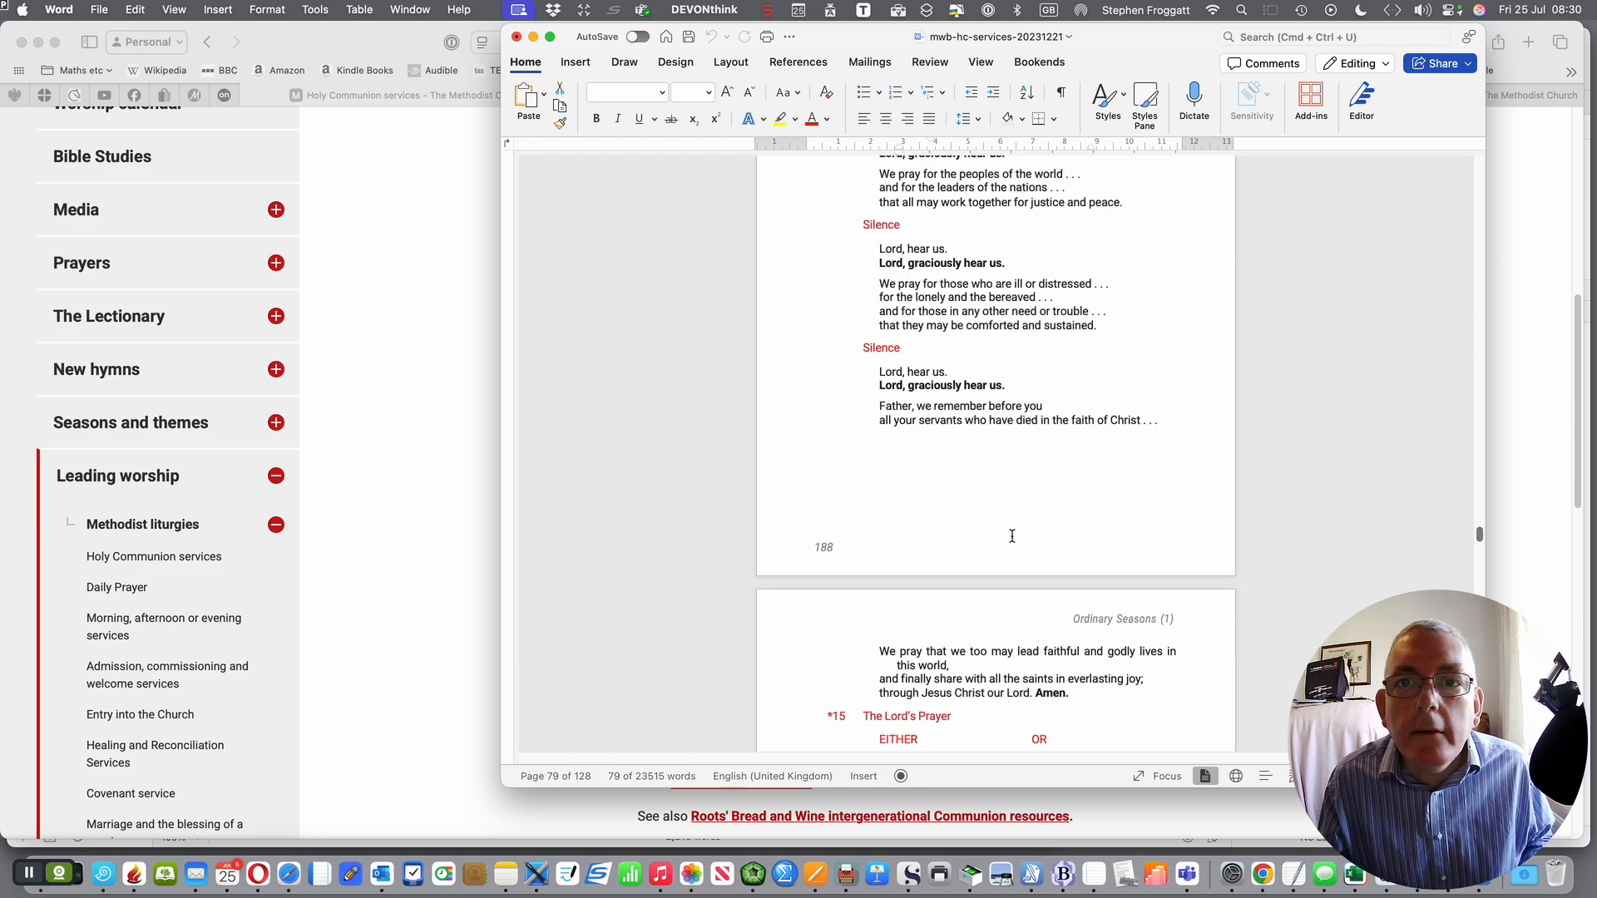
scroll(1012, 536, down, 20)
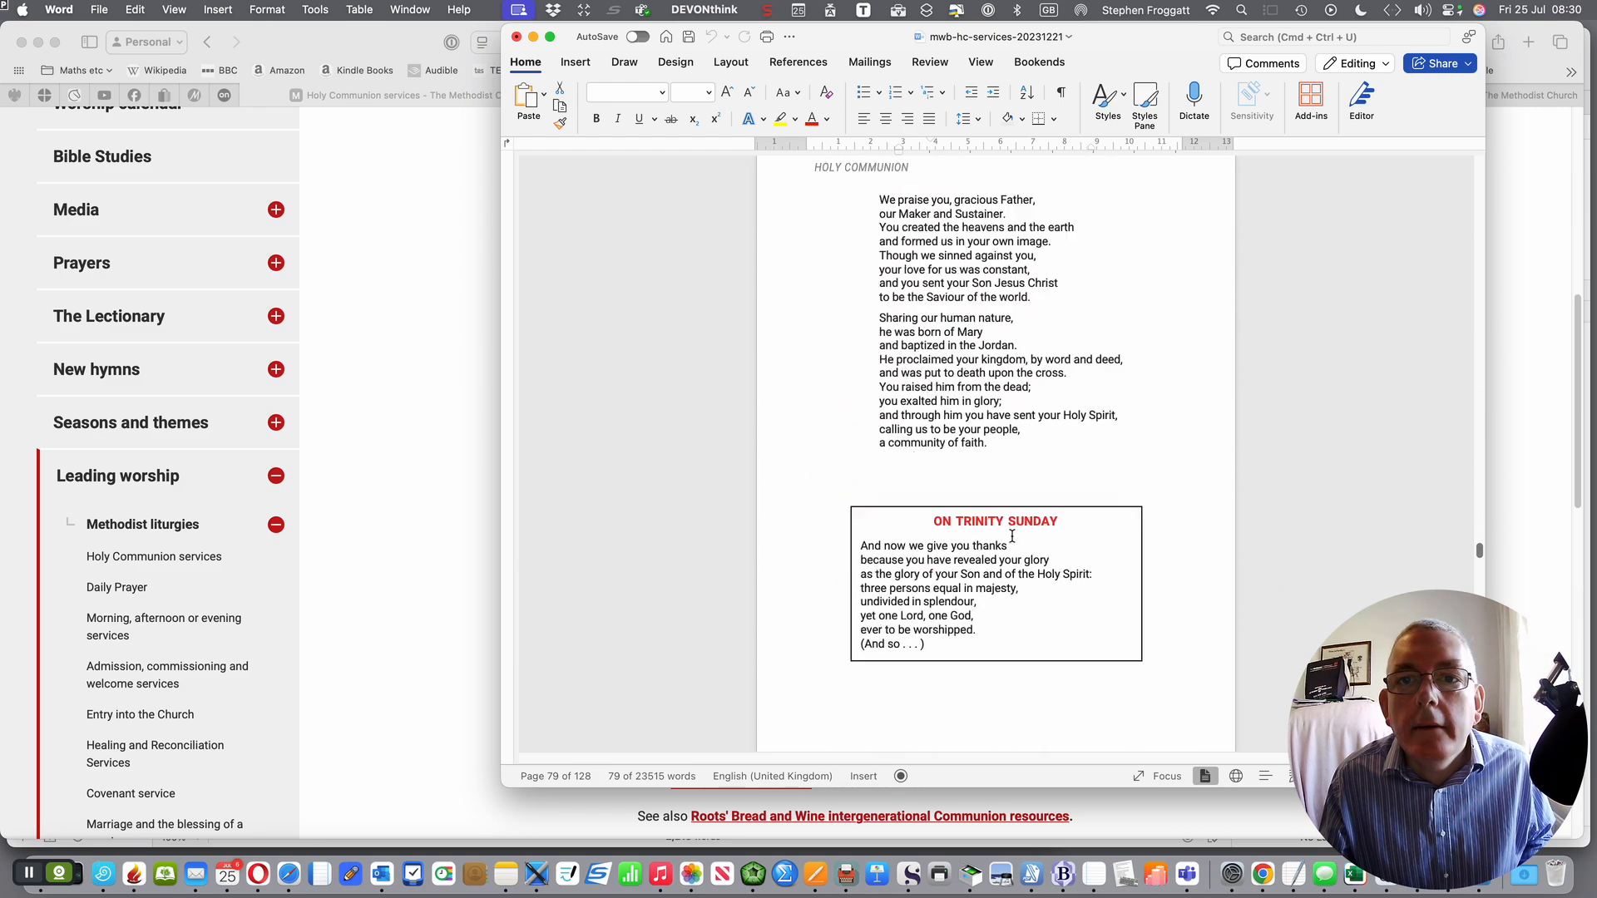
scroll(1012, 535, down, 20)
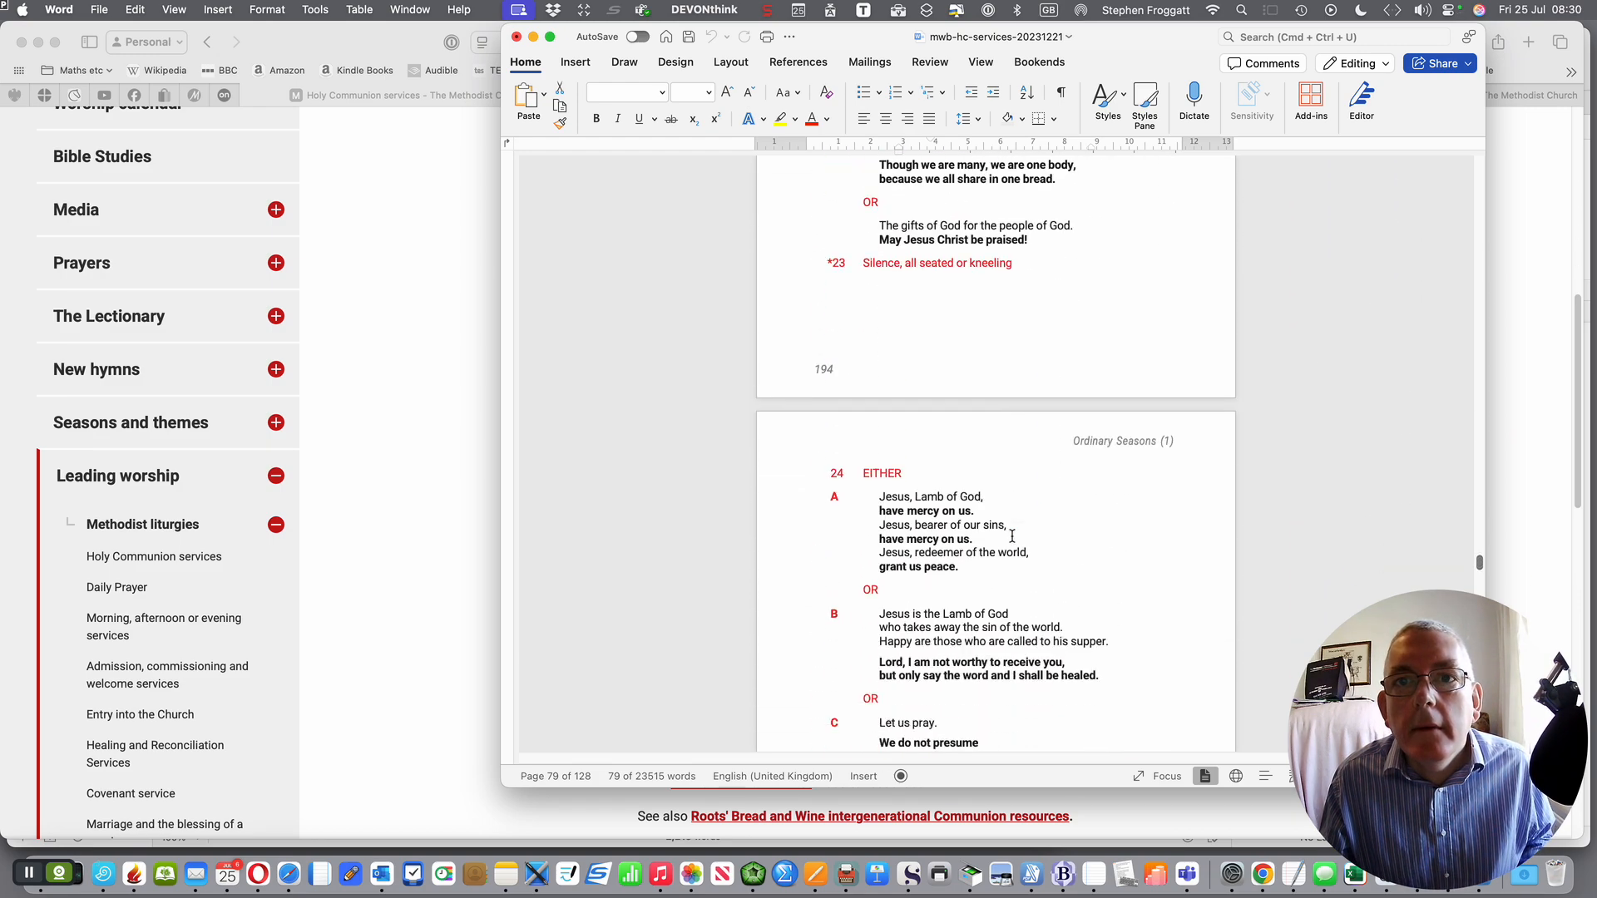
scroll(1013, 536, down, 20)
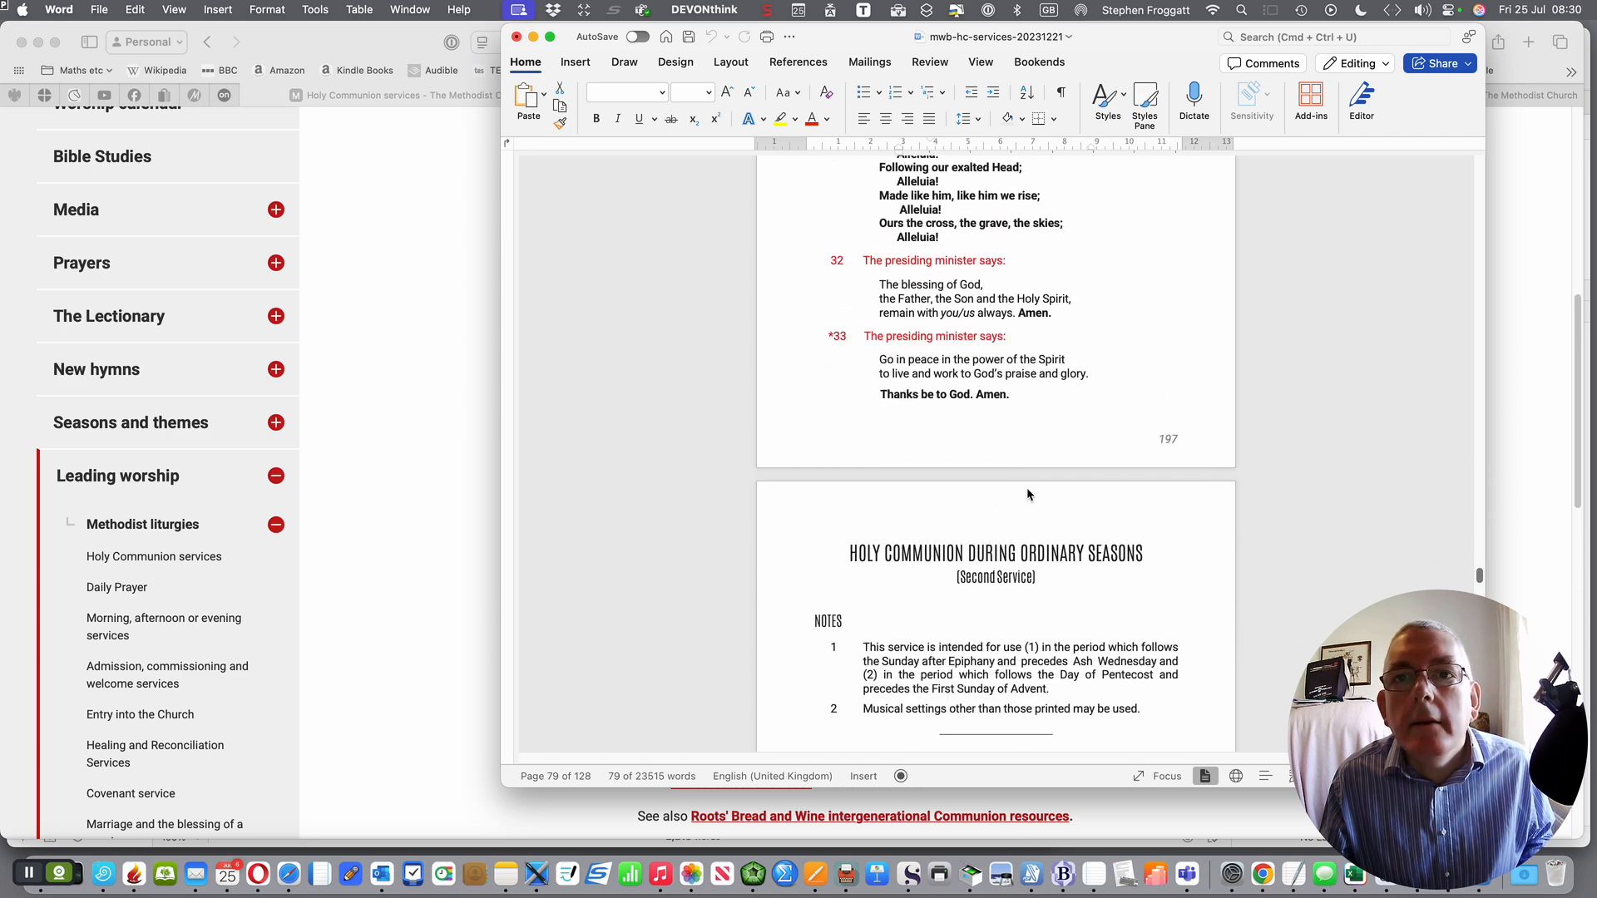
shift+click(1024, 396)
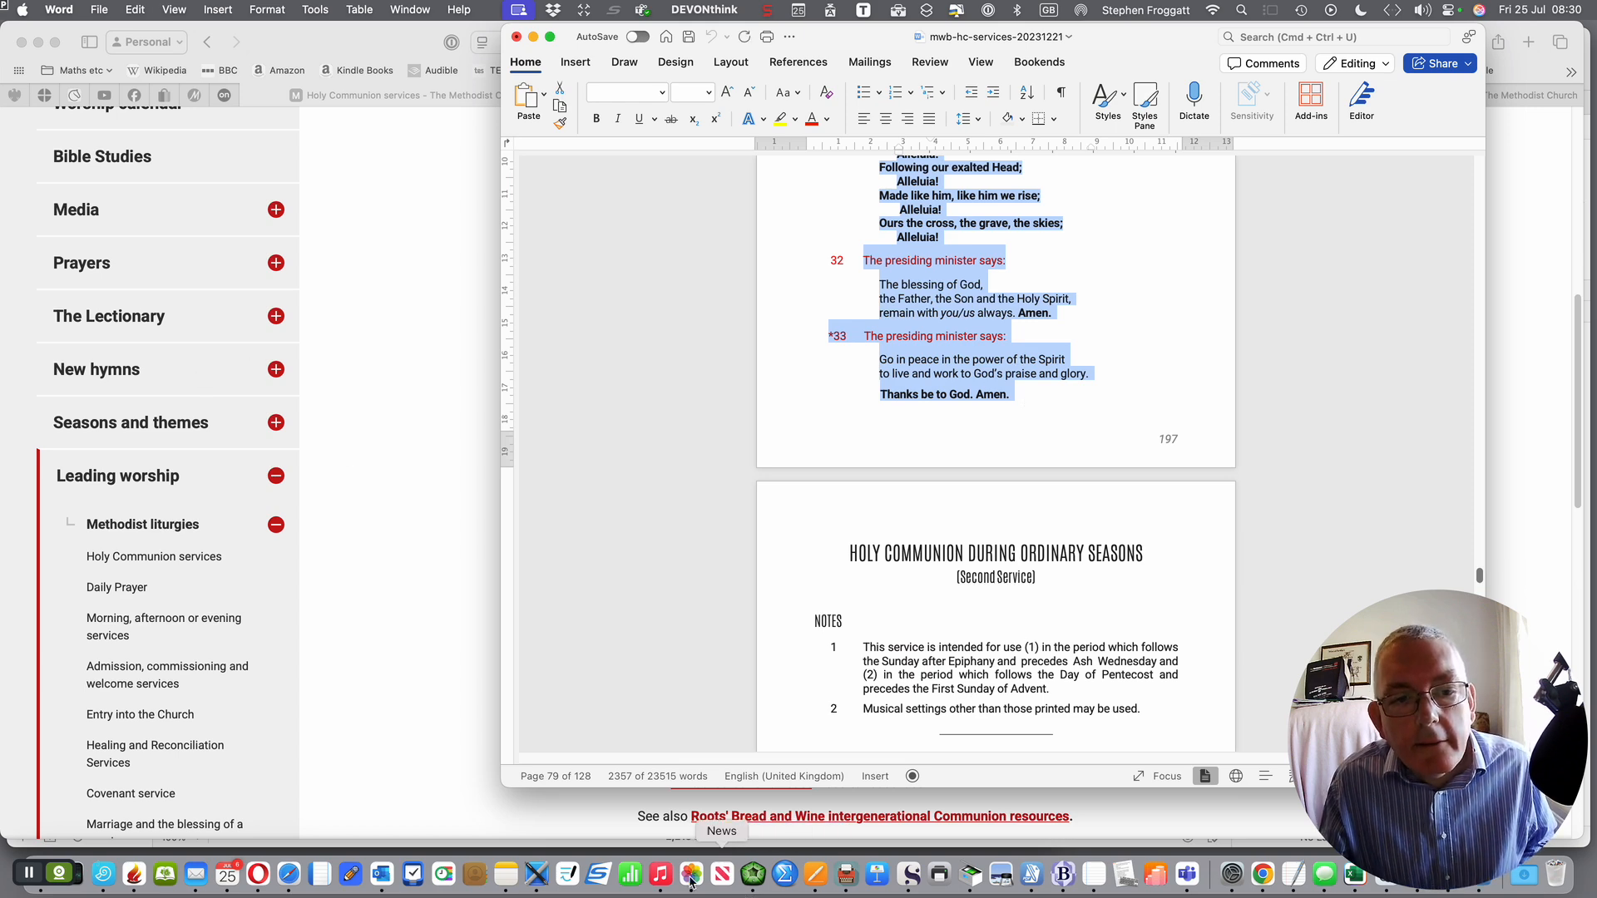
Step: Switch back to Scrivener and add a text document titled Full Service inside the Research folder
click(910, 875)
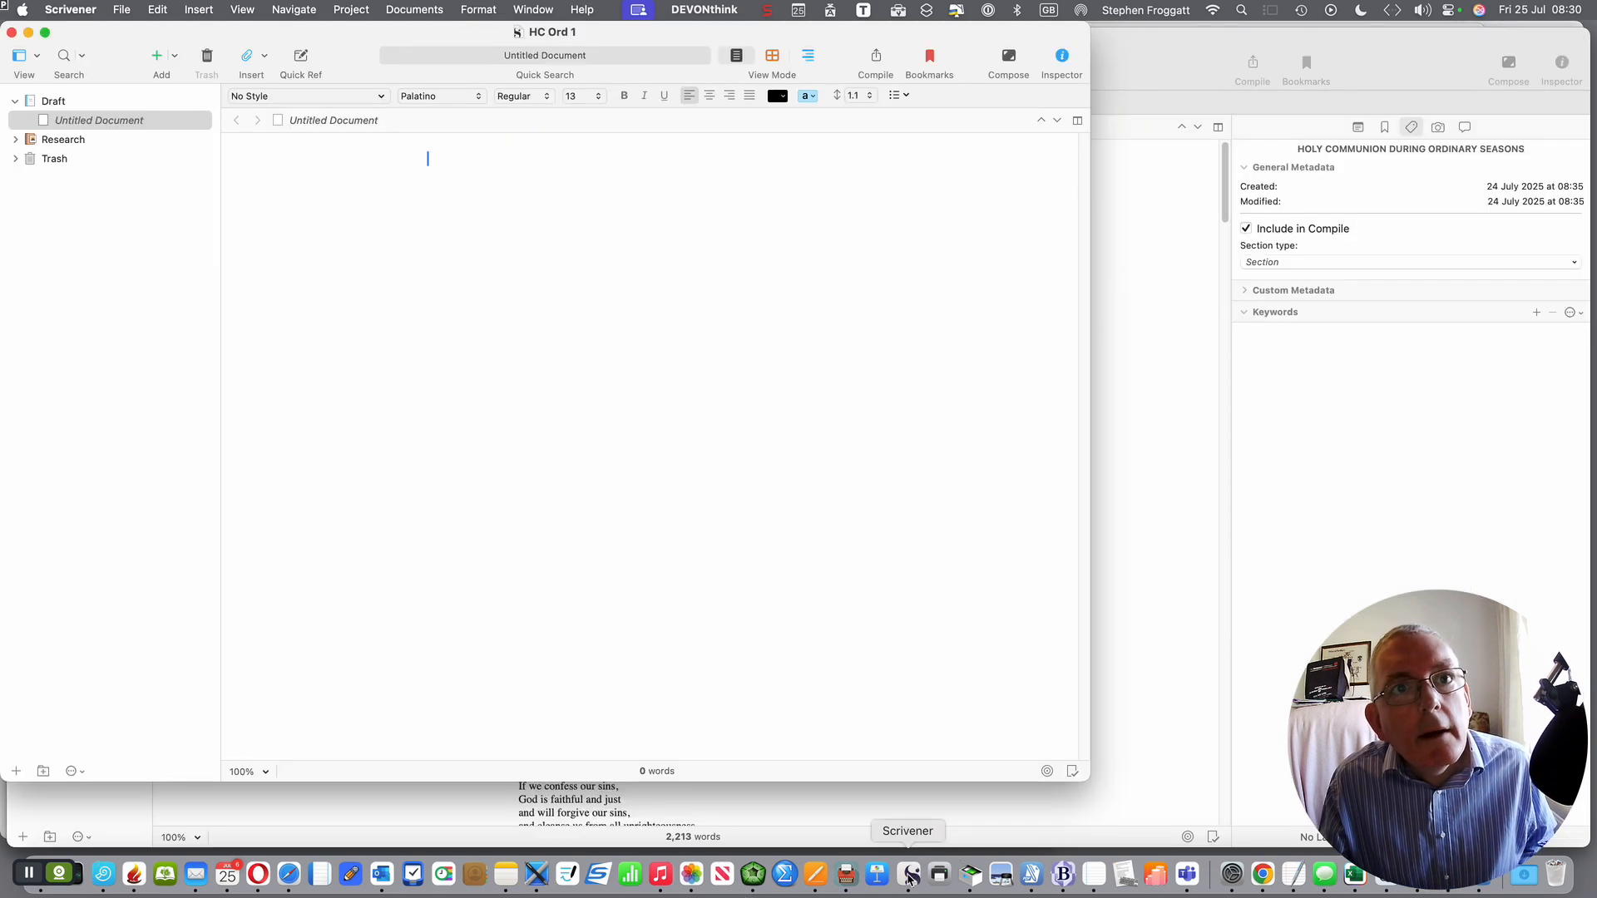
click(59, 140)
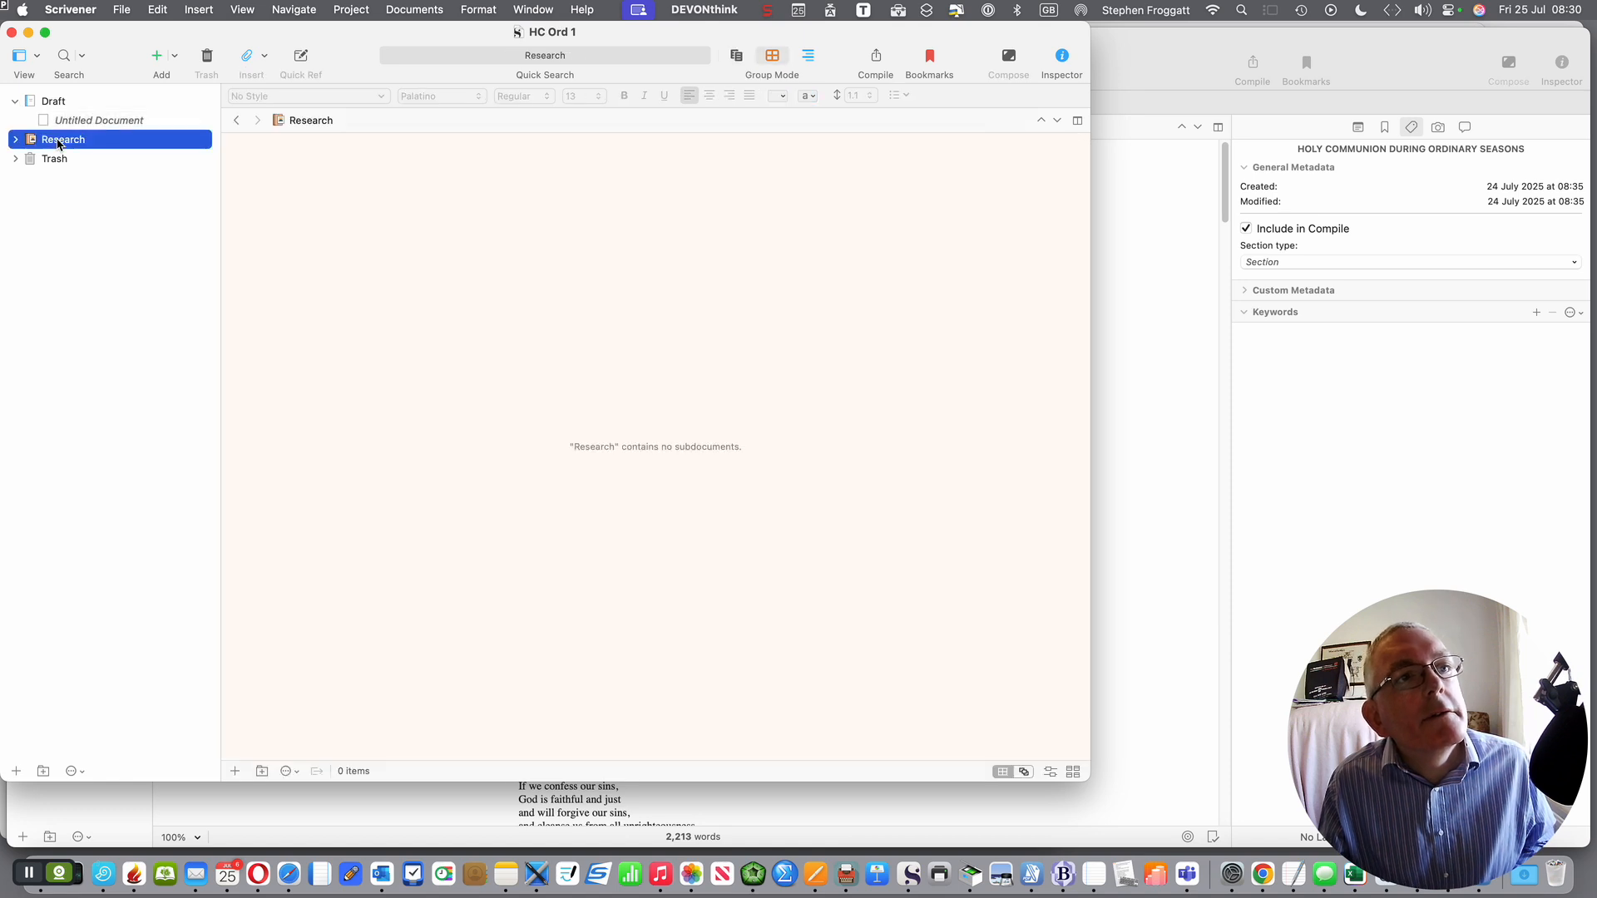
key(super+n)
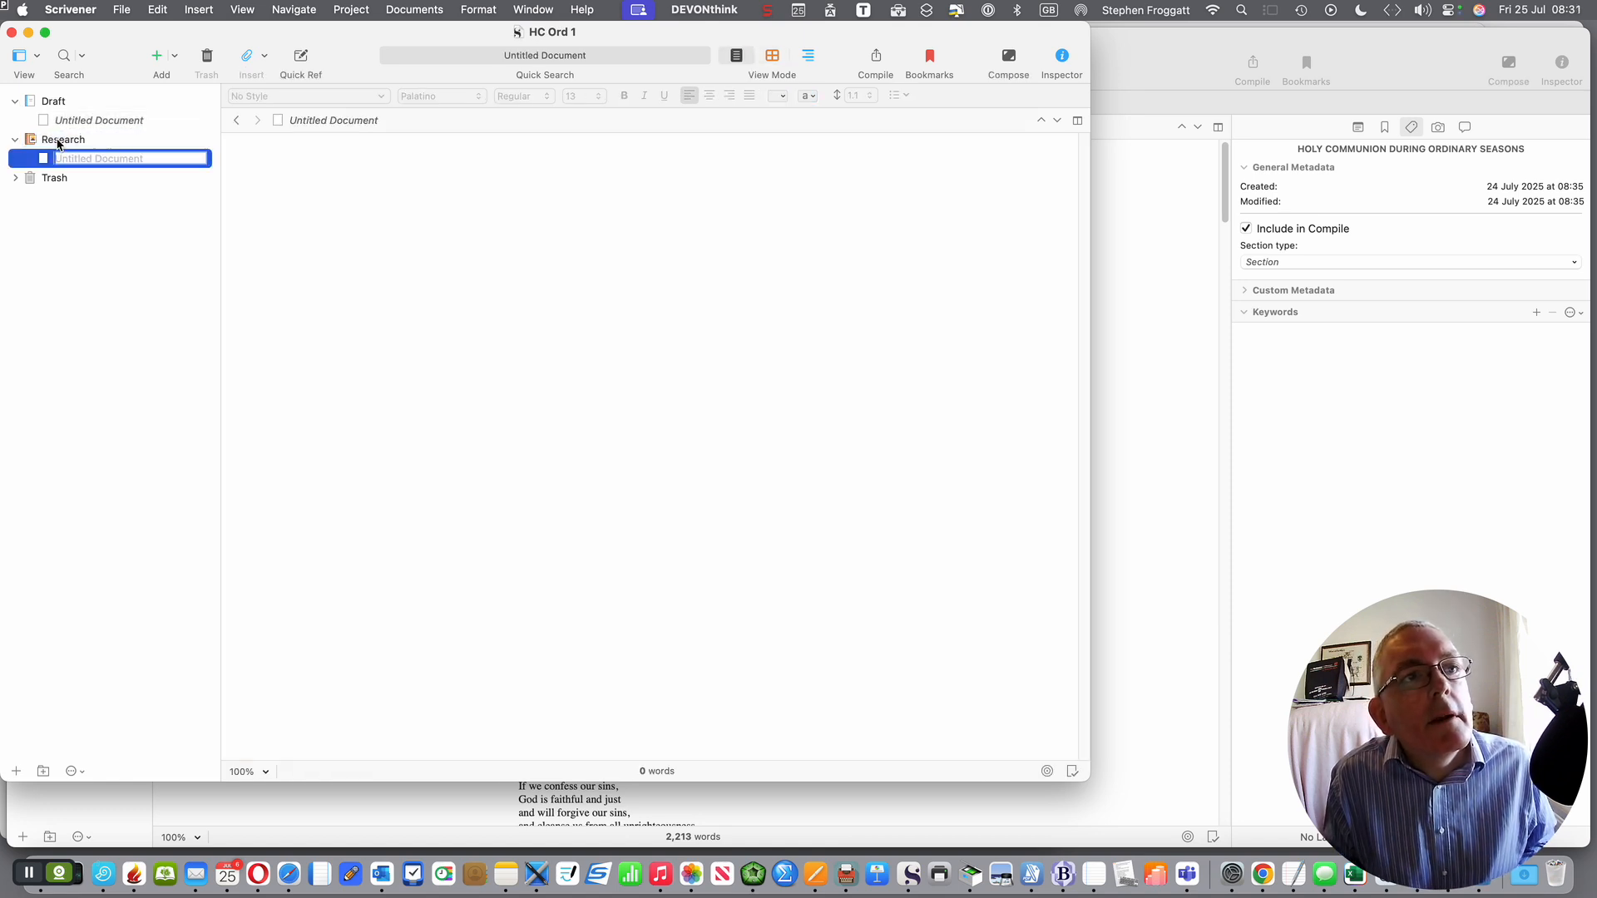
click(320, 119)
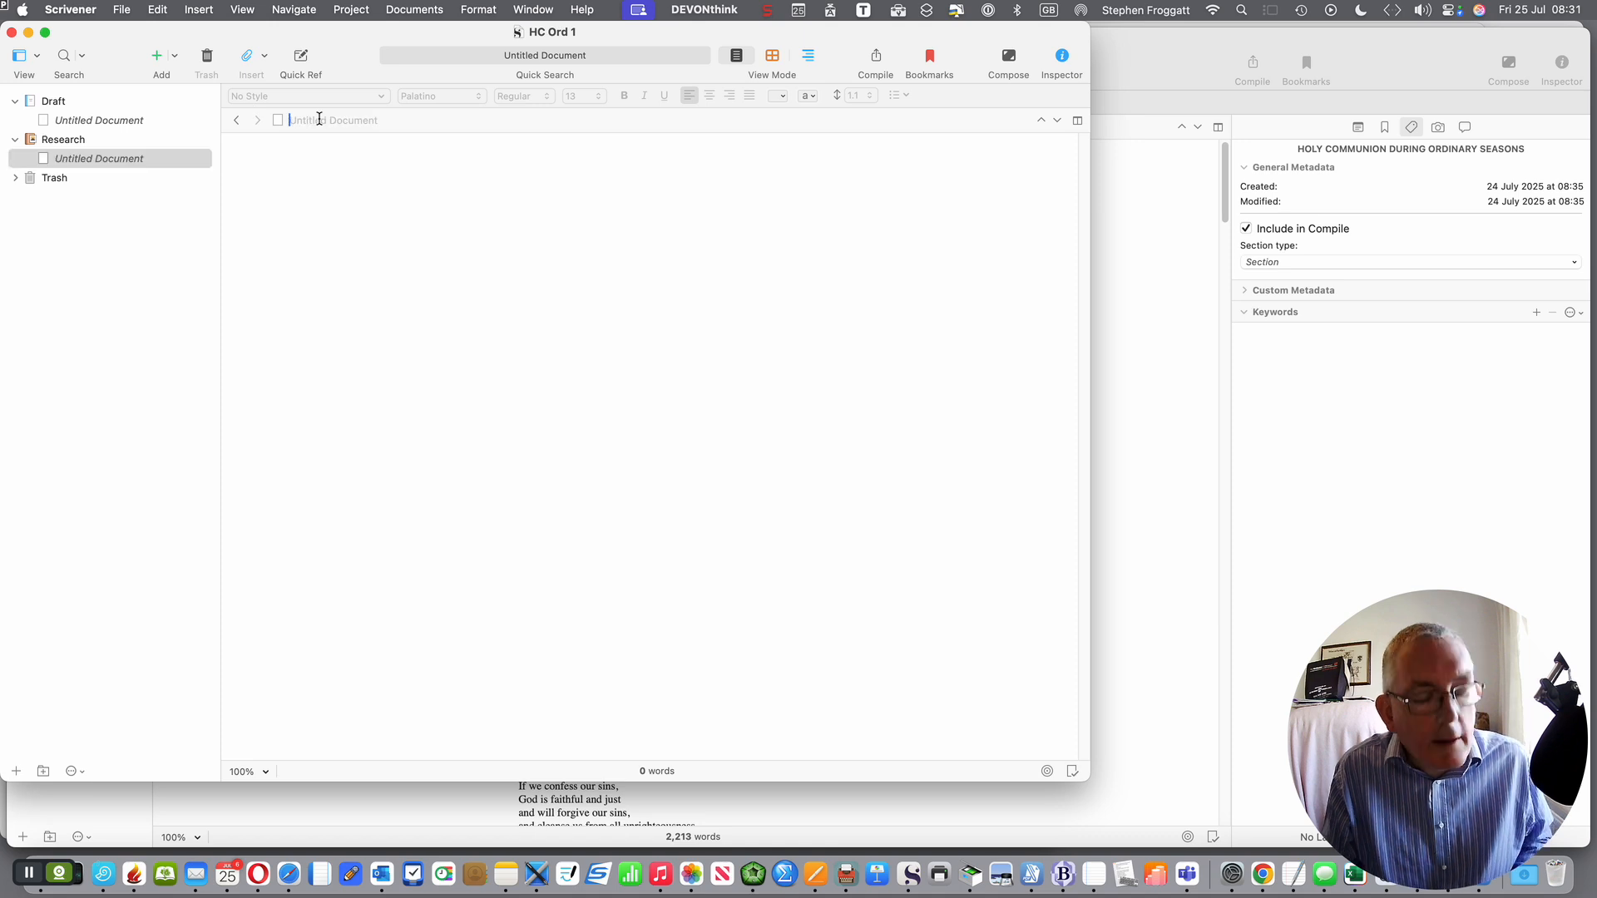
text(Full Service)
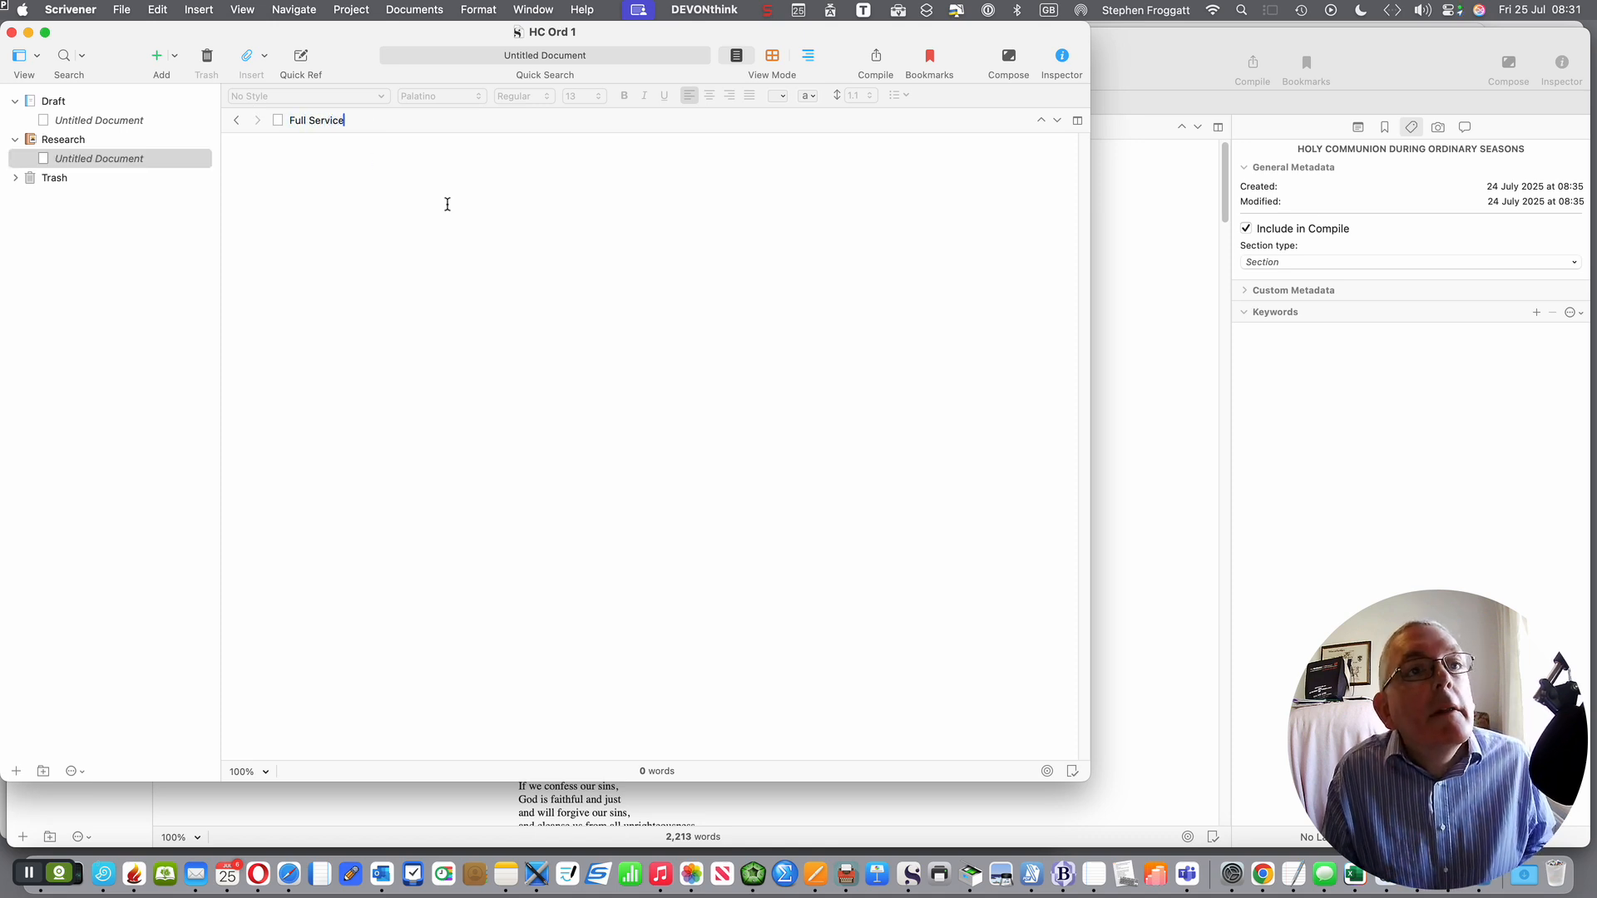
key(Return)
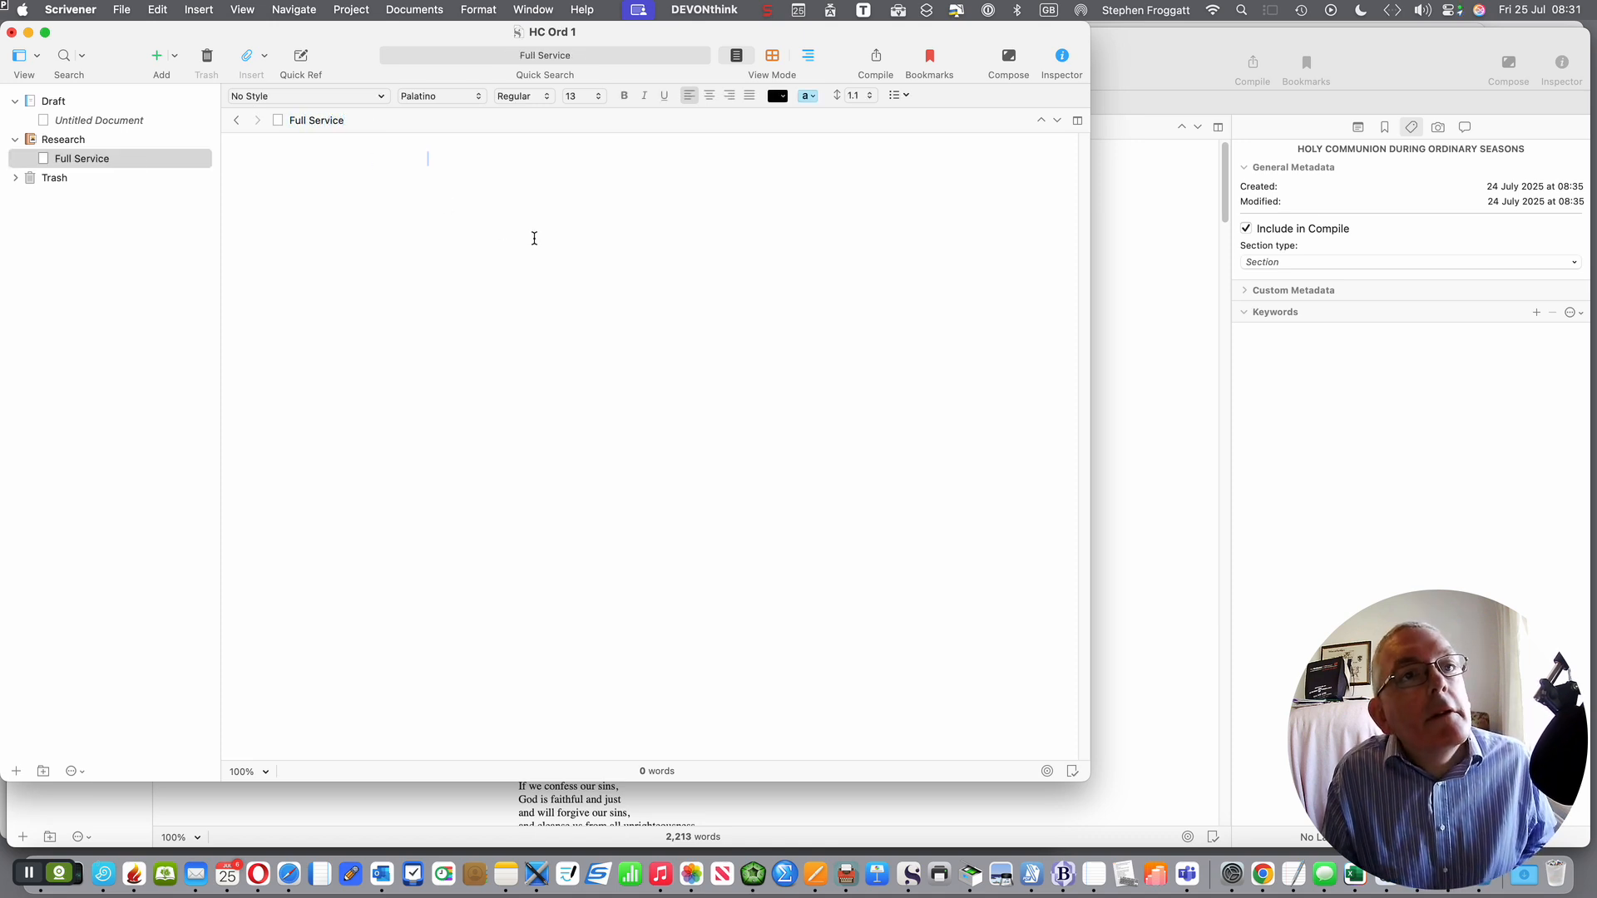
Step: Paste the copied service text into the Full Service document and look through it from end to start
key(super+v)
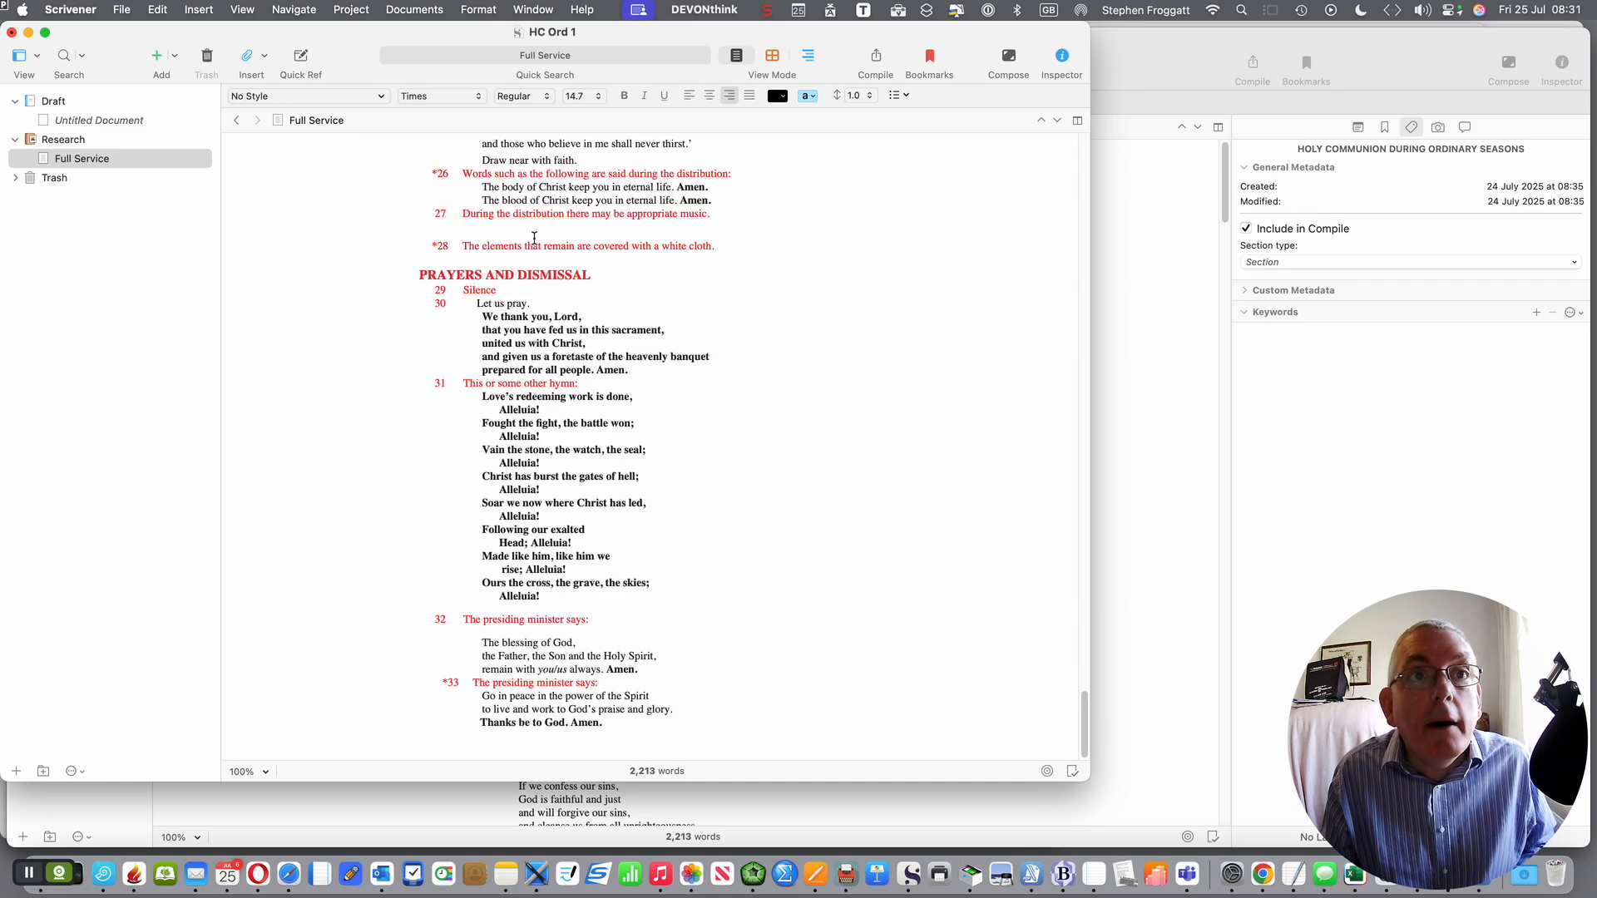
scroll(675, 453, up, 20)
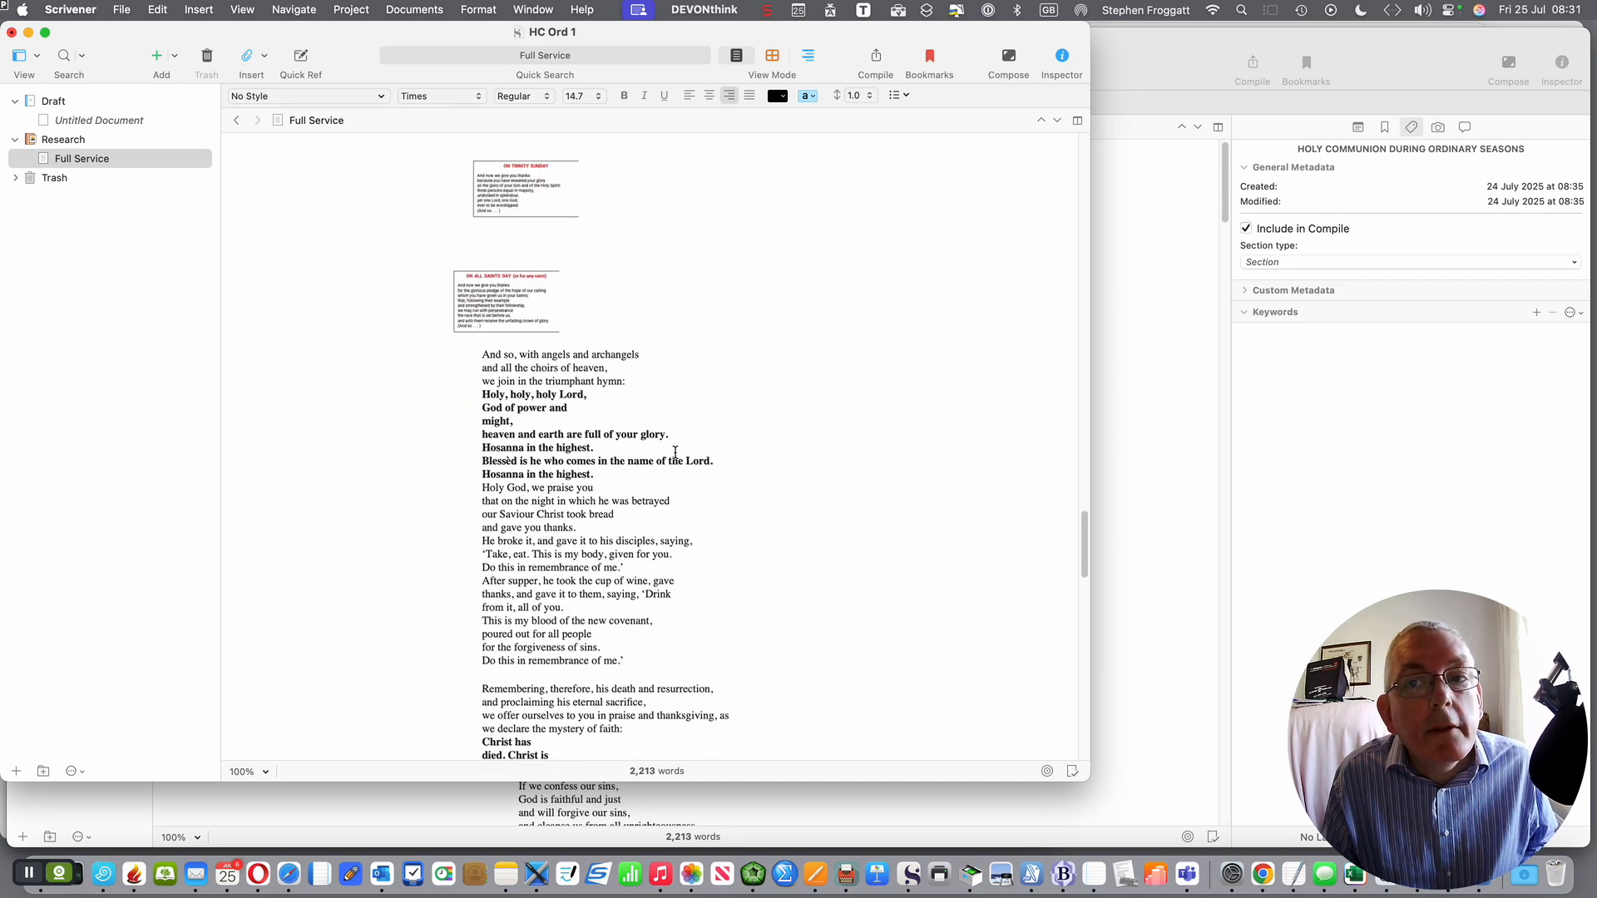
scroll(675, 453, down, 20)
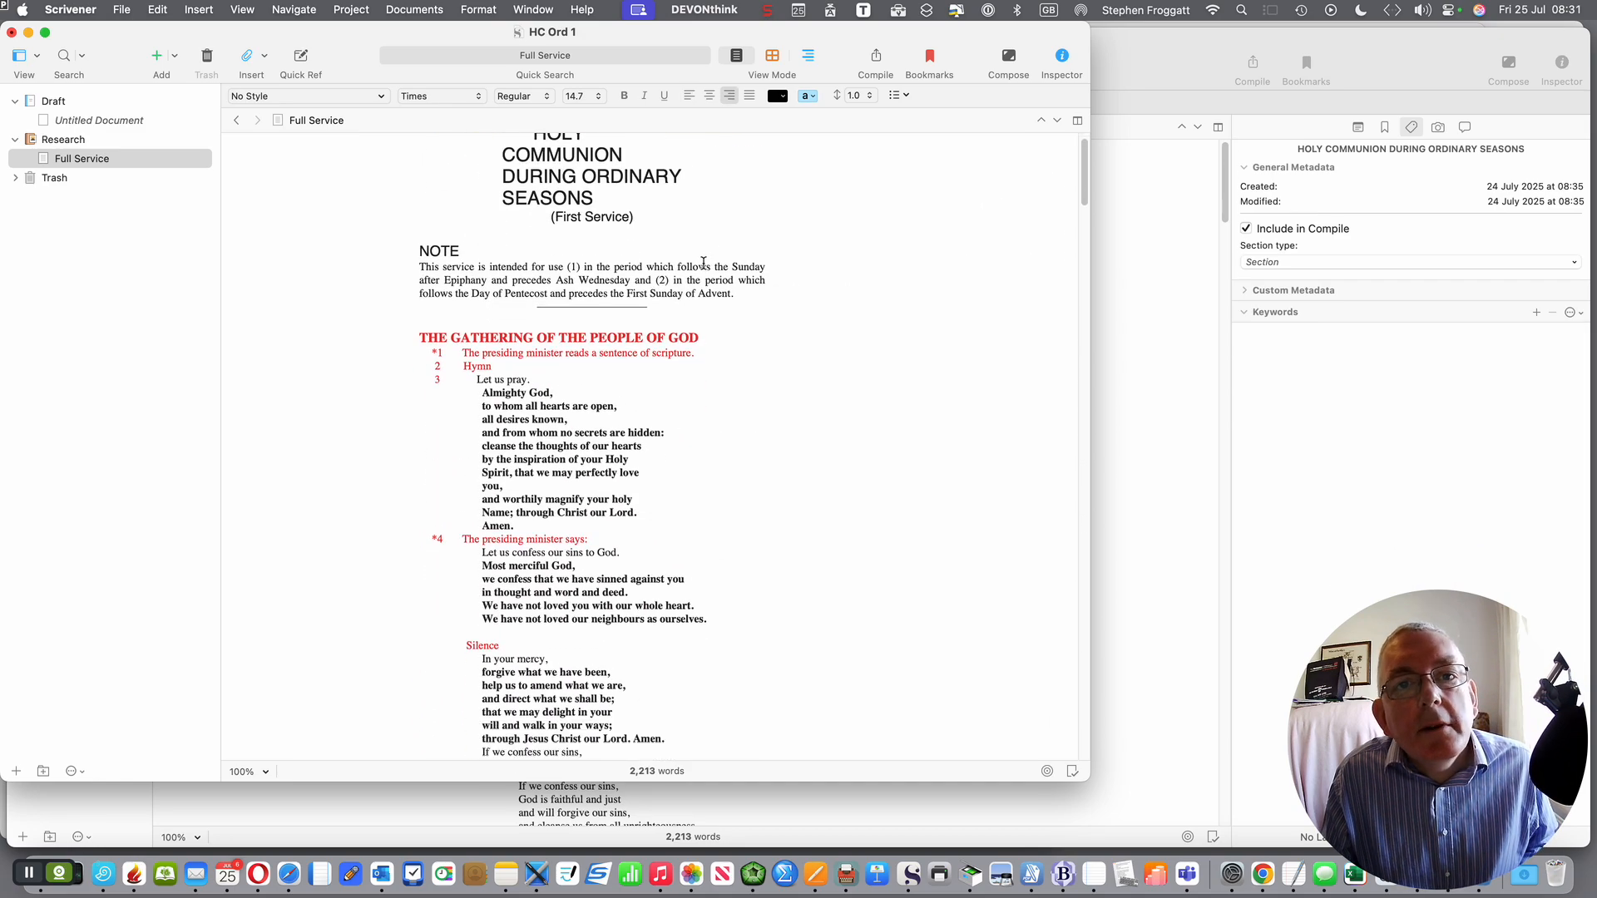
scroll(703, 263, down, 10)
scroll(702, 262, up, 20)
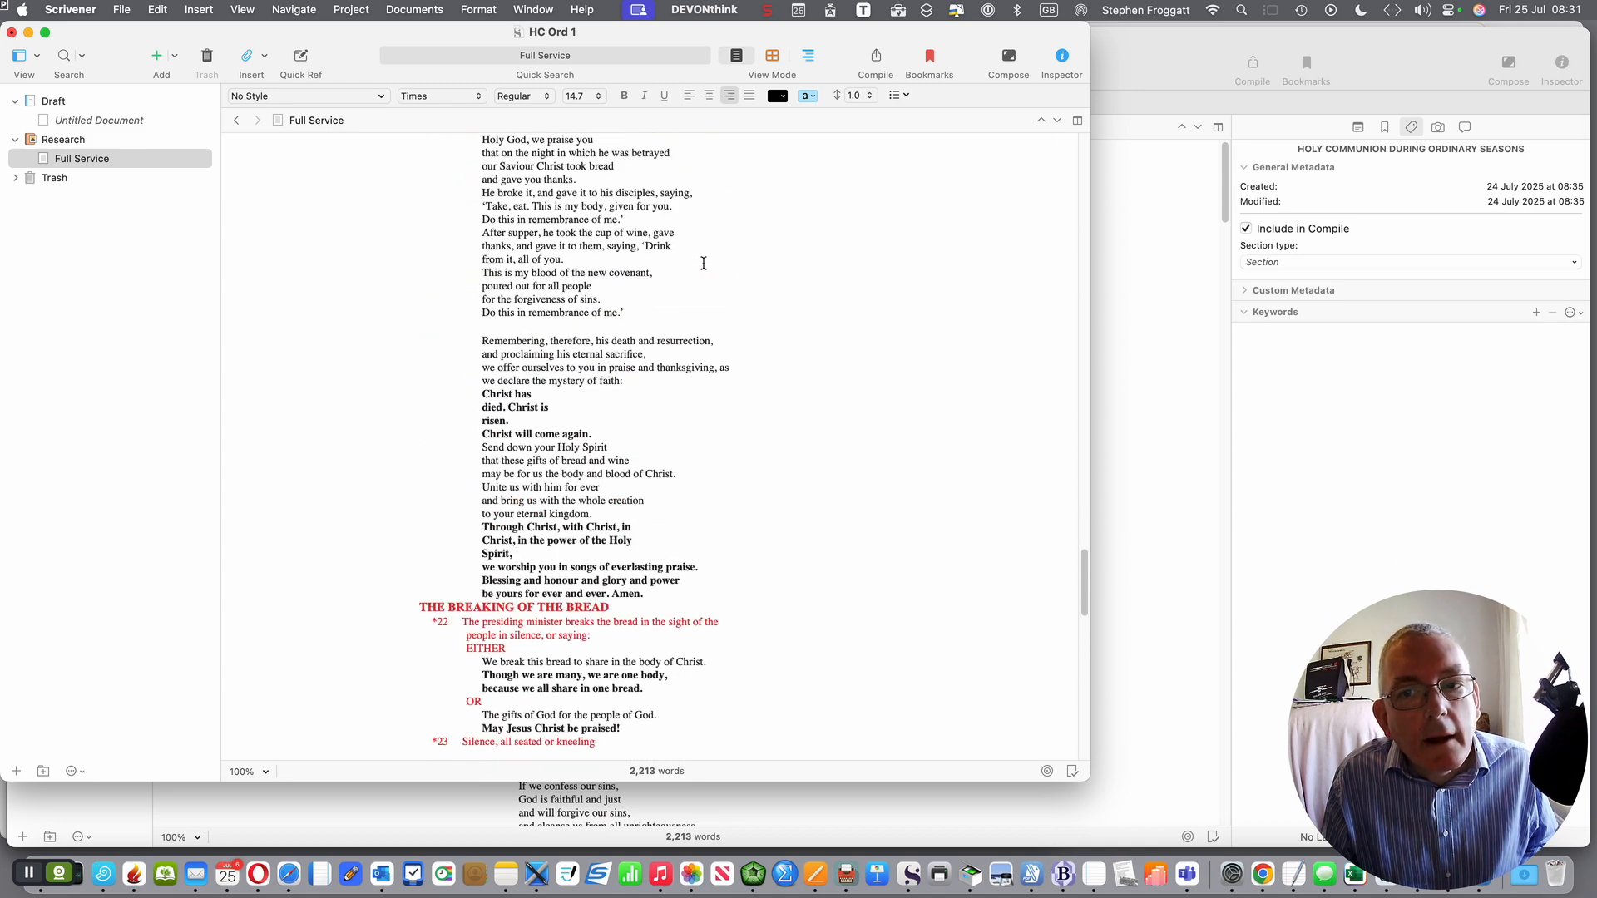
scroll(703, 262, up, 15)
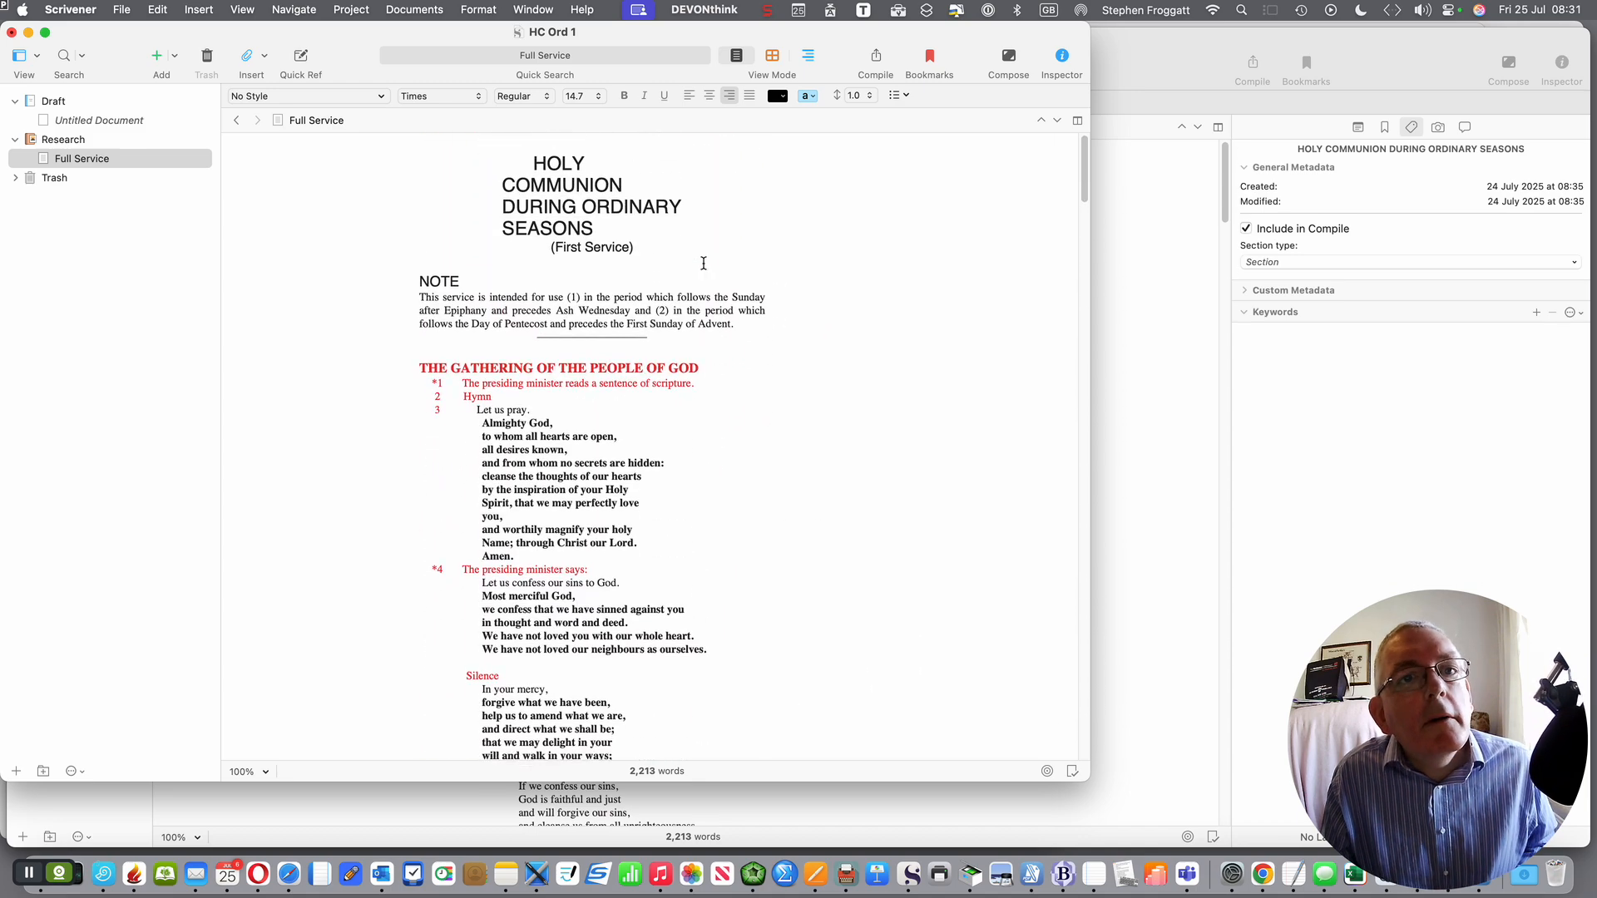
Step: Add another document below Full Service in the Research folder, titled The Gathering of the People of God
click(73, 159)
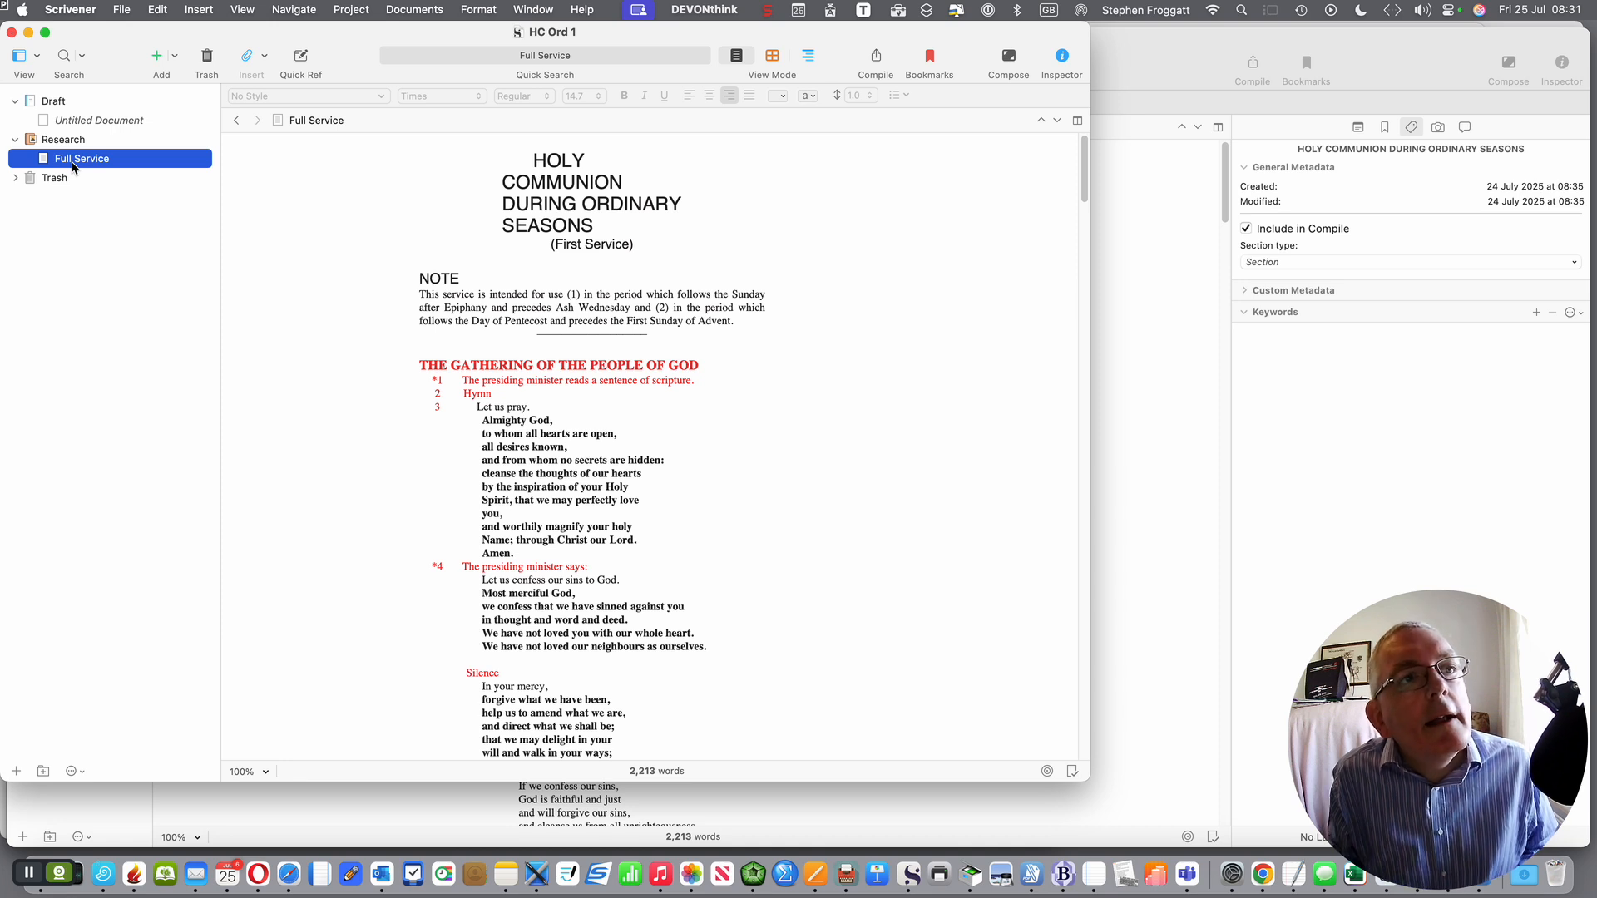
key(super+n)
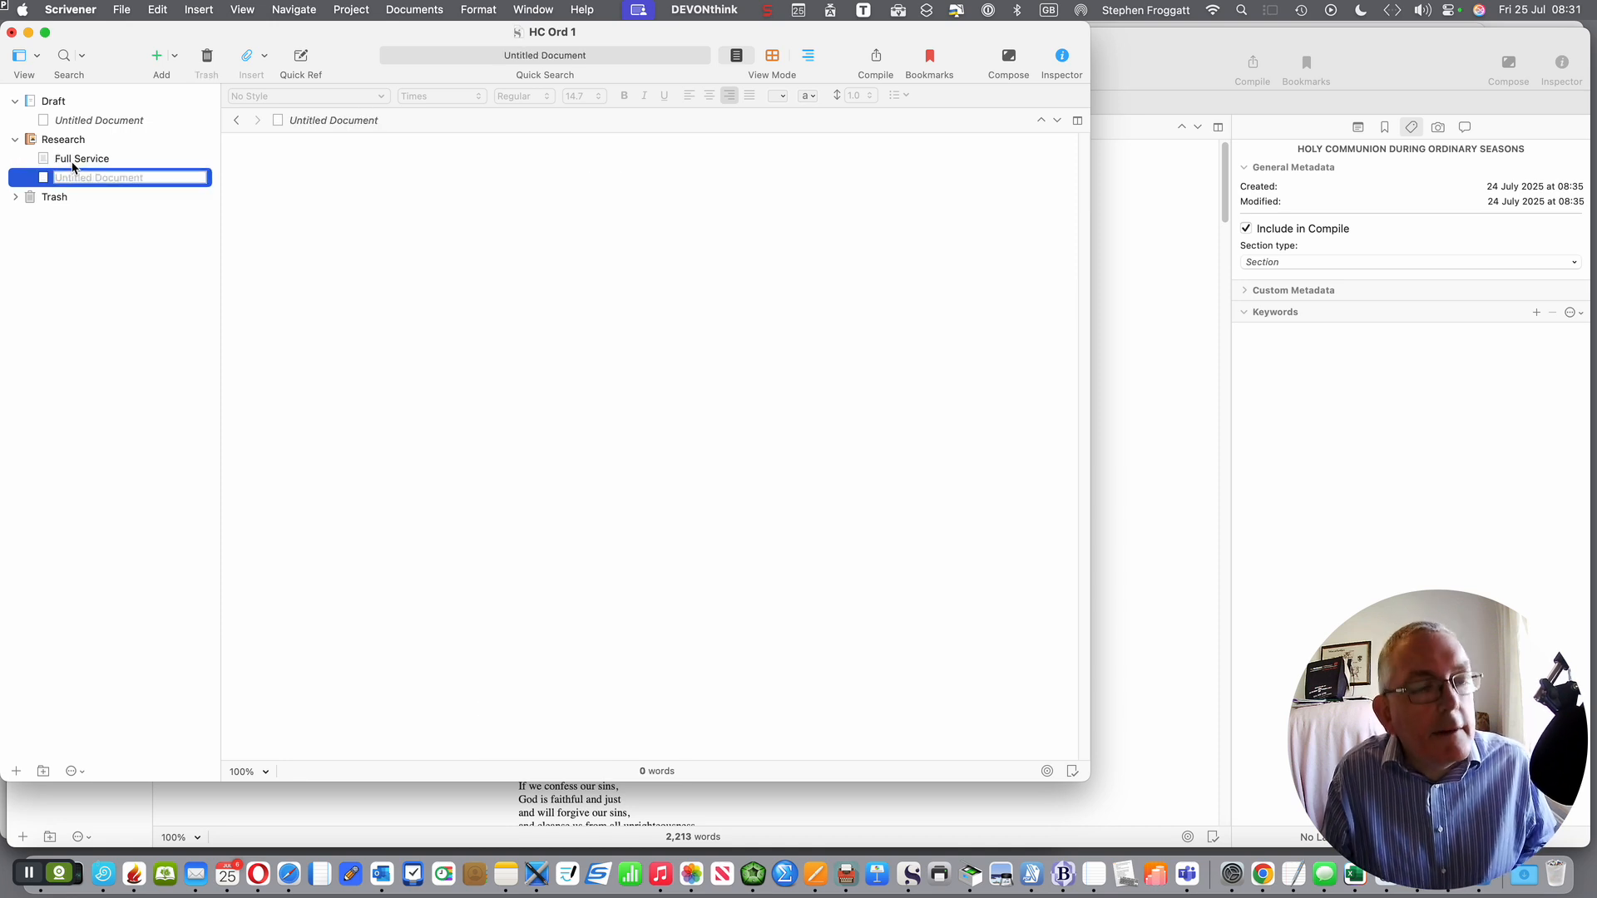
text(The Gathering of the)
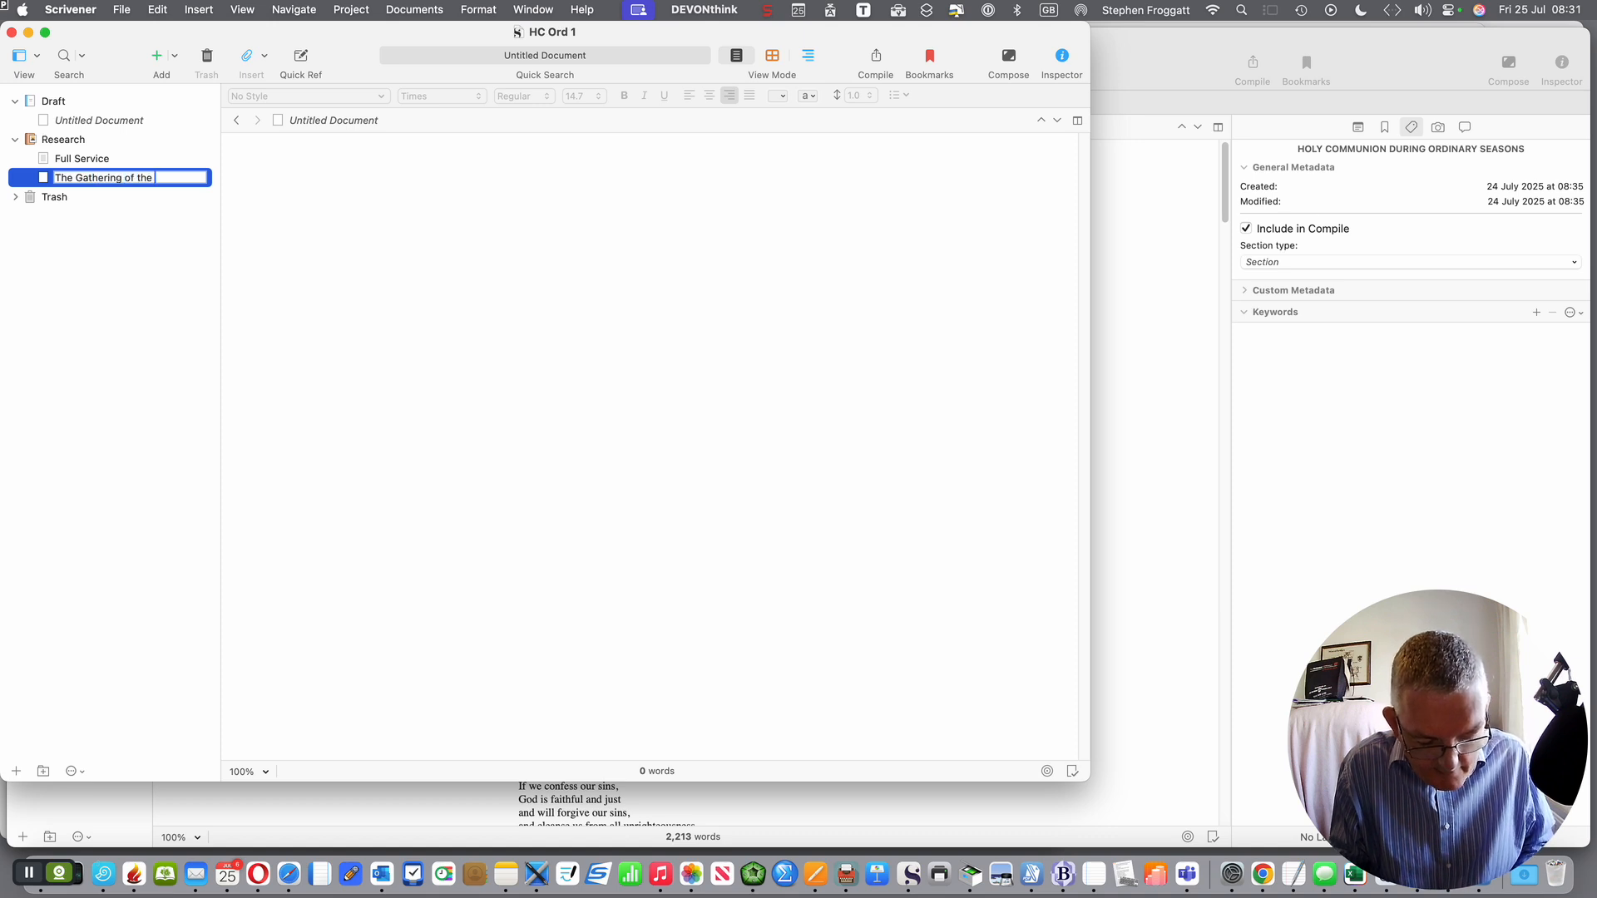
text( People of God)
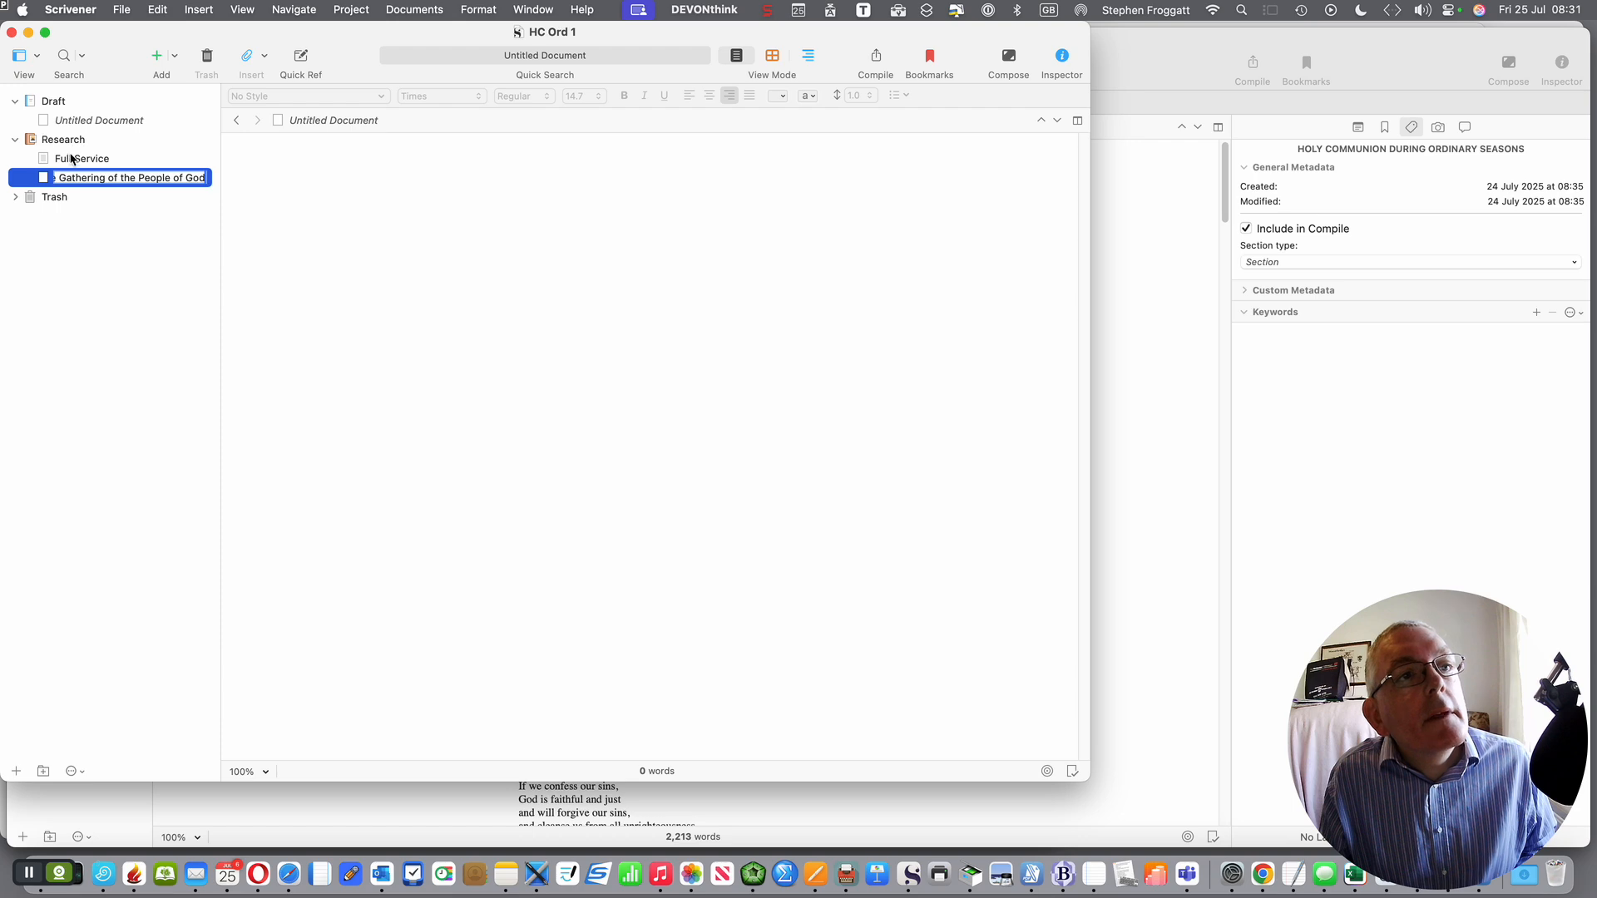
Step: In Full Service, select and copy the Gathering of the People of God section, from its heading up to The Ministry of the Word
click(73, 158)
scroll(443, 330, up, 20)
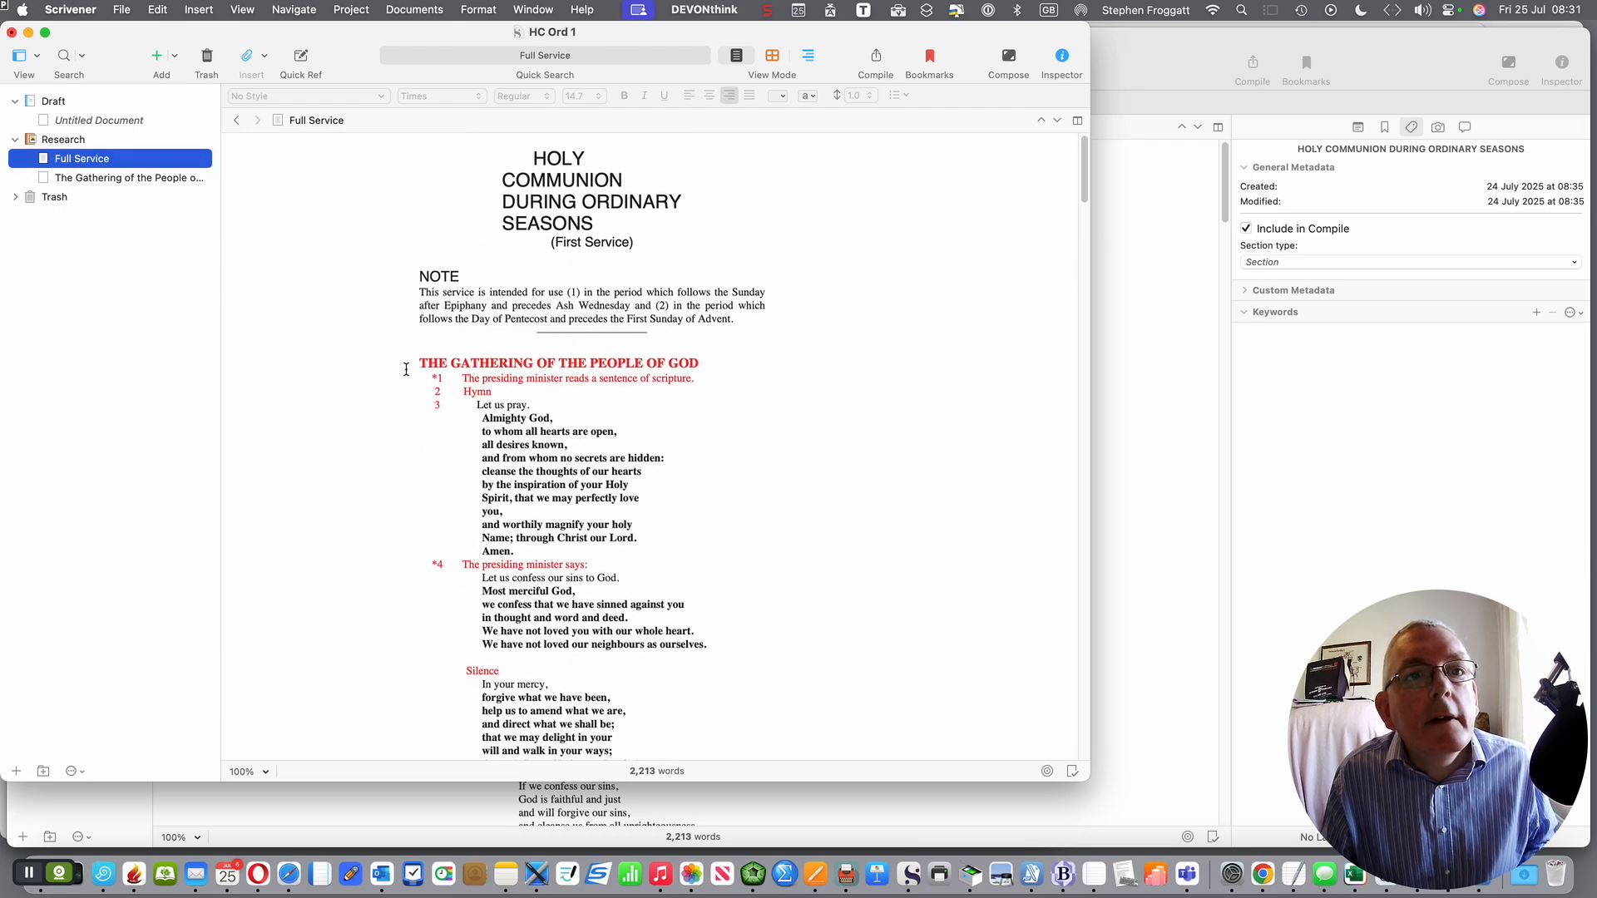
click(407, 368)
scroll(407, 366, down, 15)
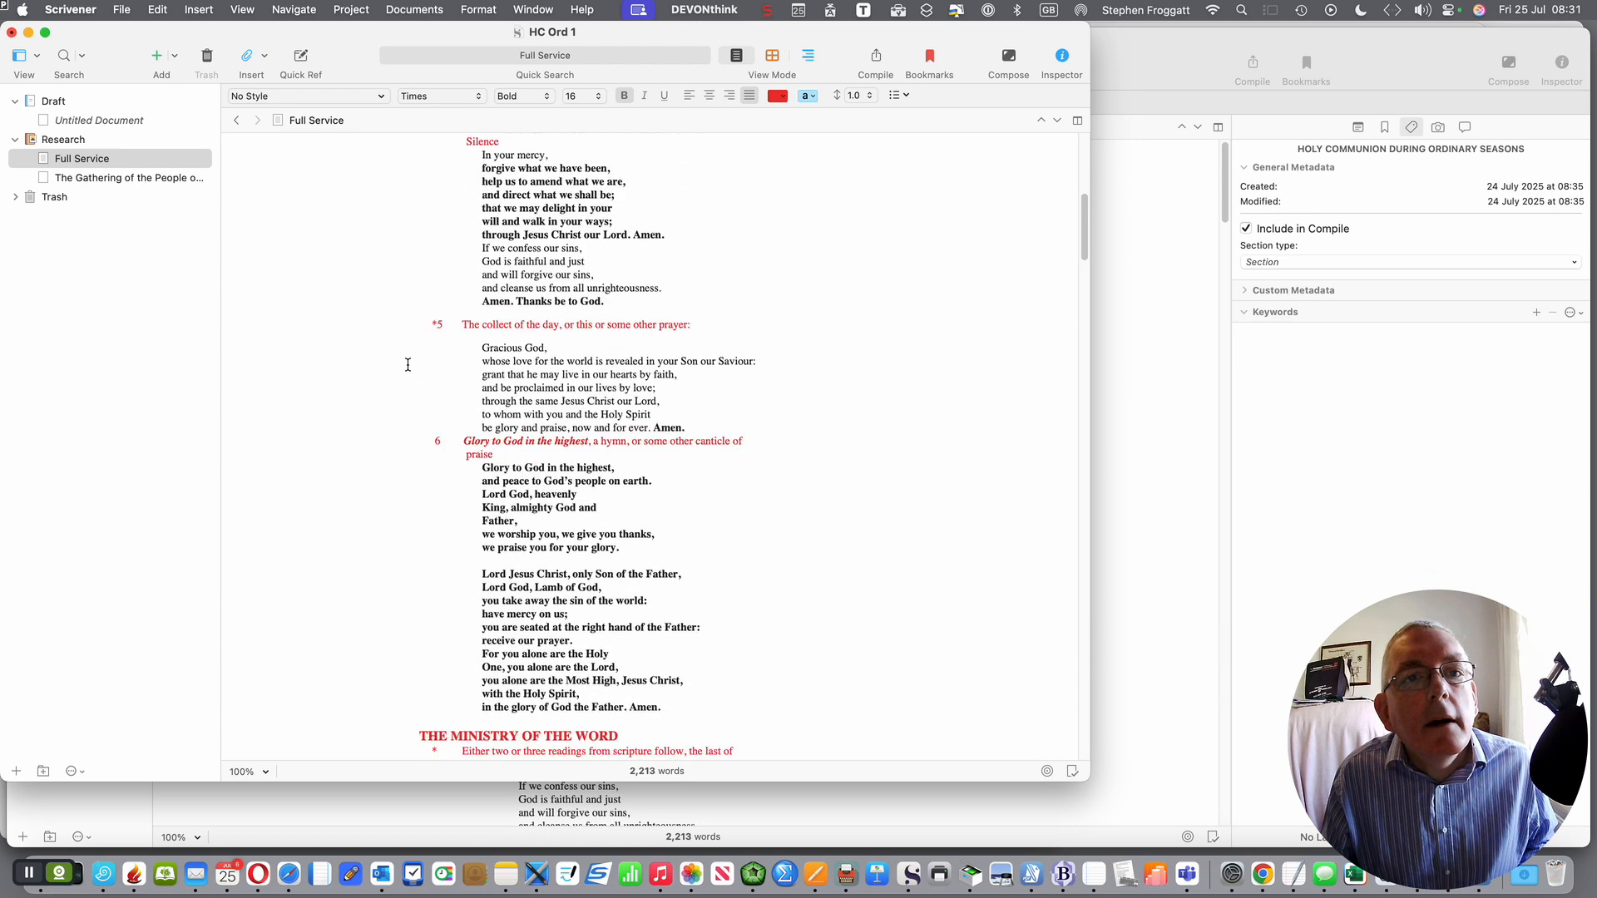
scroll(408, 364, down, 5)
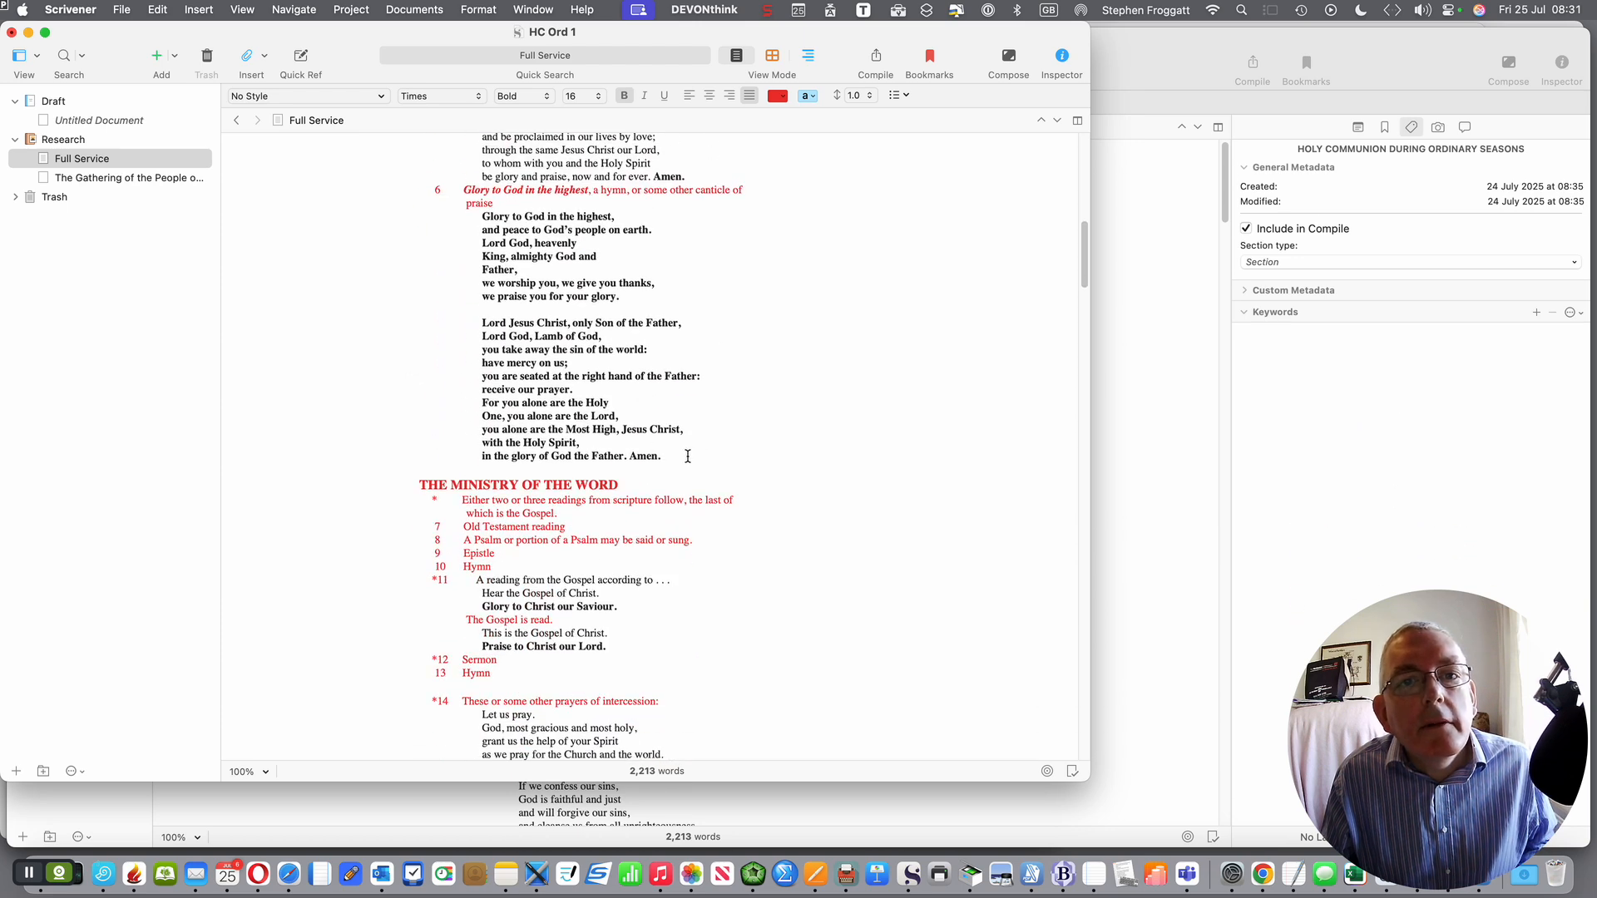
shift+click(687, 456)
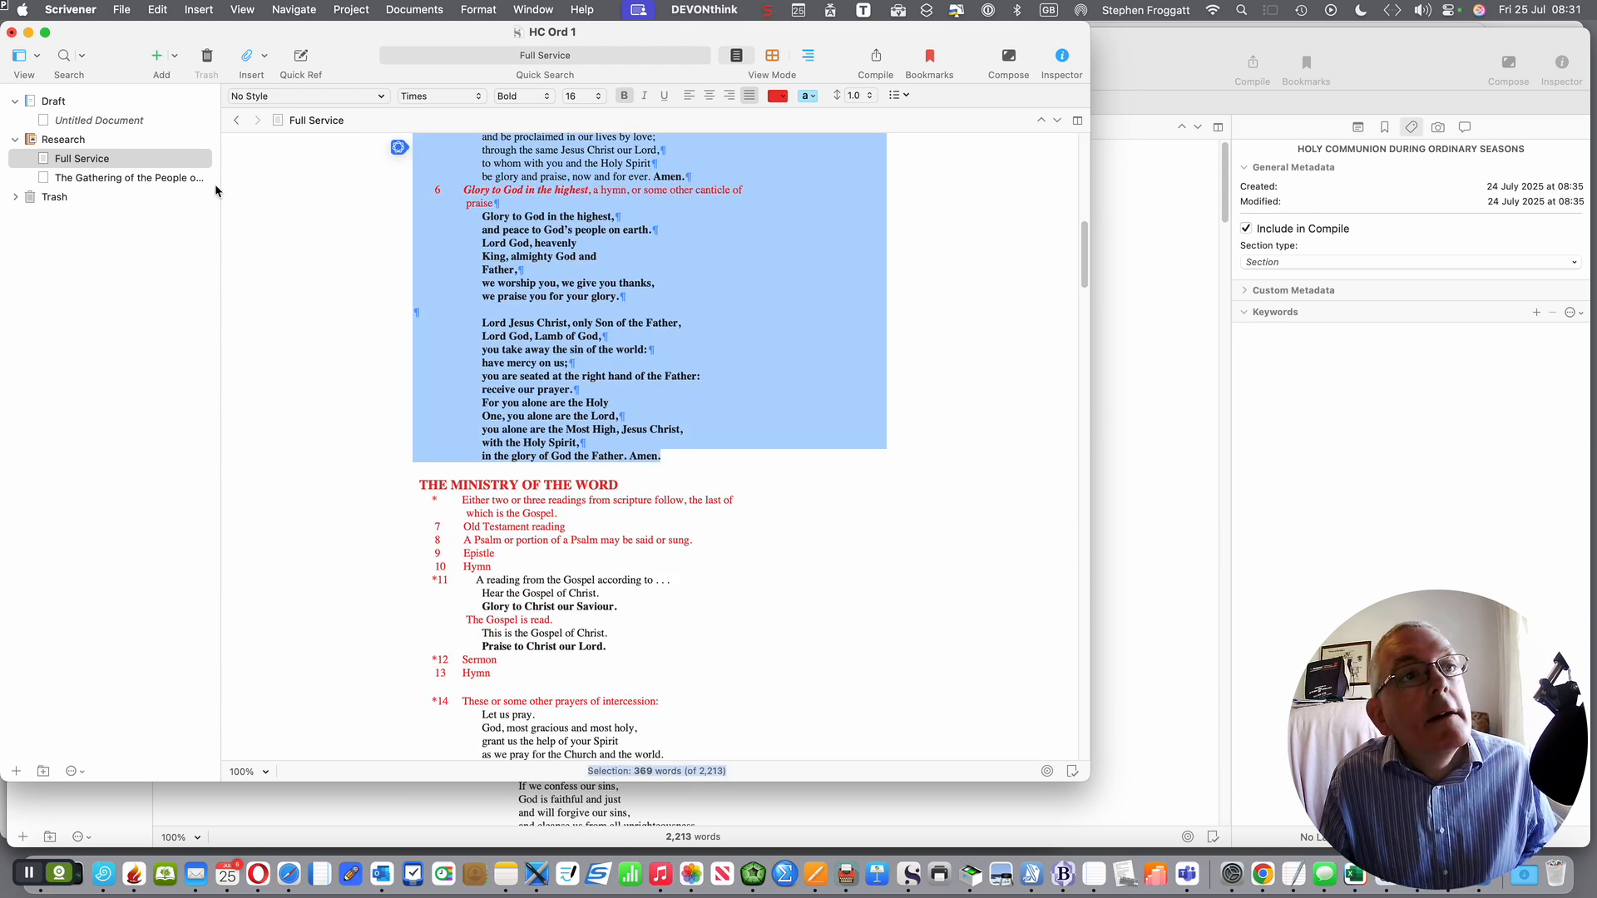
Step: Paste the copied section into the document The Gathering of the People of God and check the text
click(125, 177)
click(456, 204)
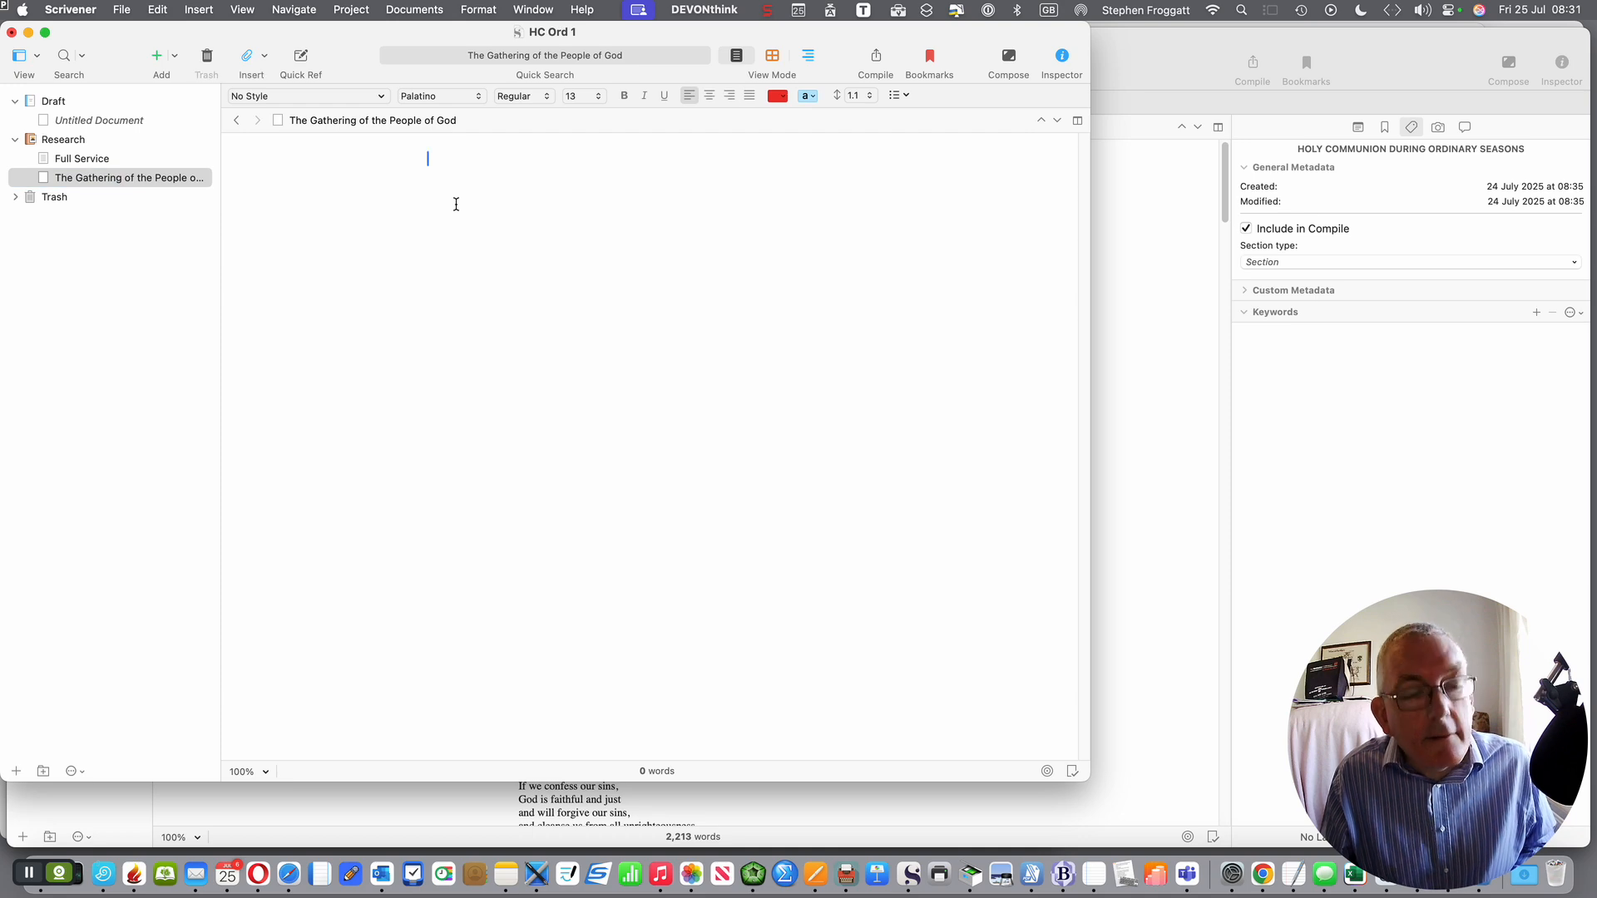
key(super+v)
scroll(731, 499, up, 5)
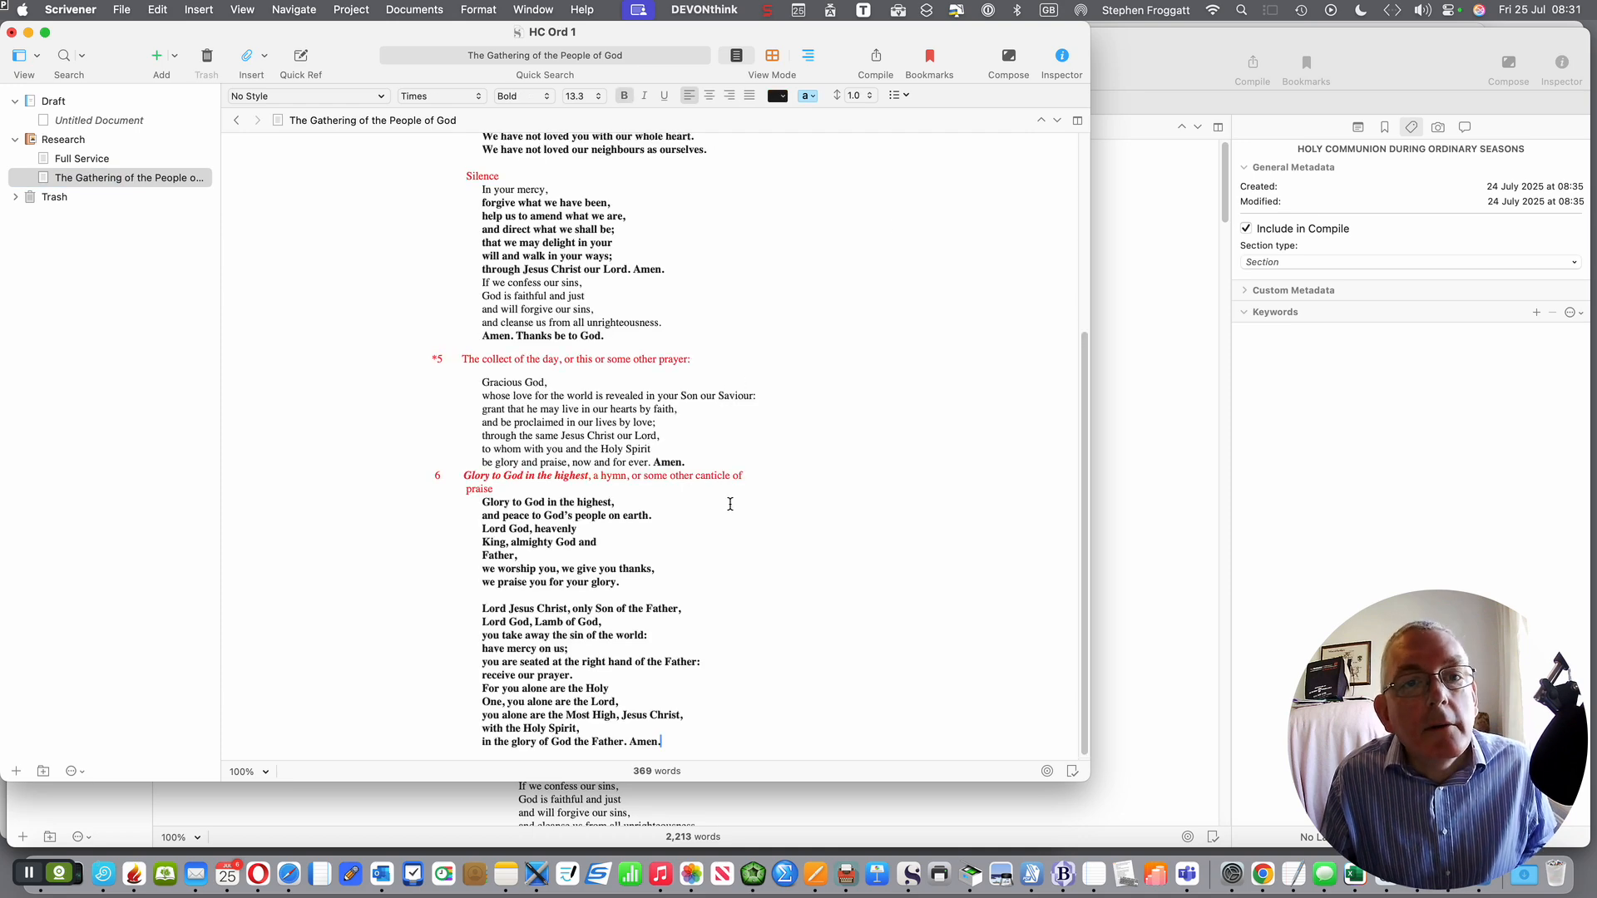
scroll(730, 504, down, 4)
scroll(730, 504, up, 5)
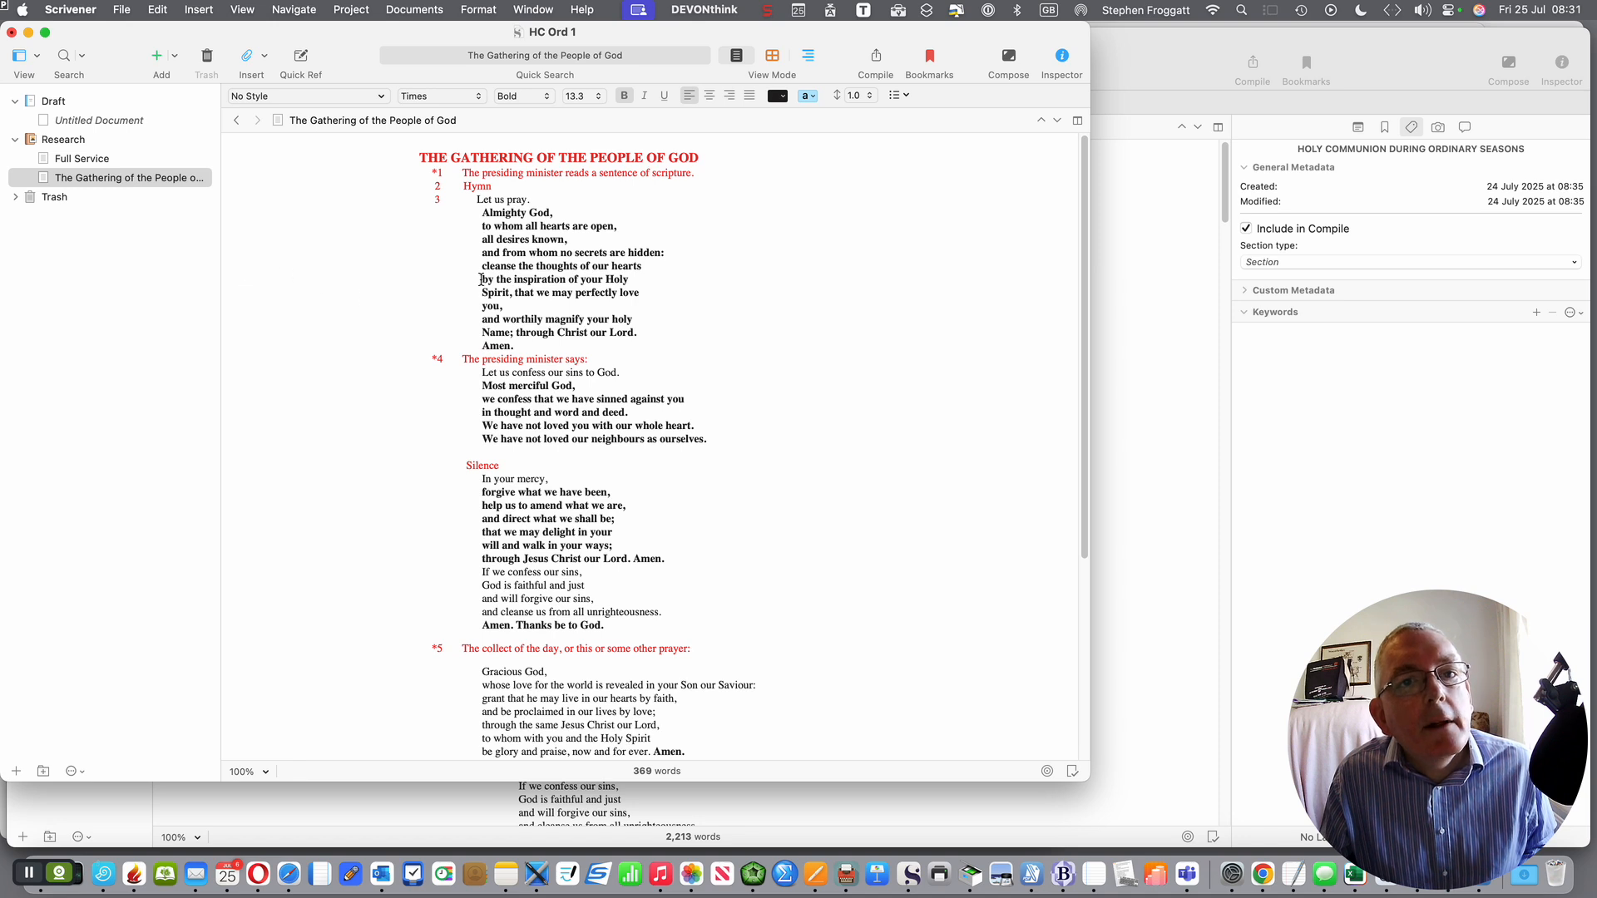
scroll(661, 371, down, 1)
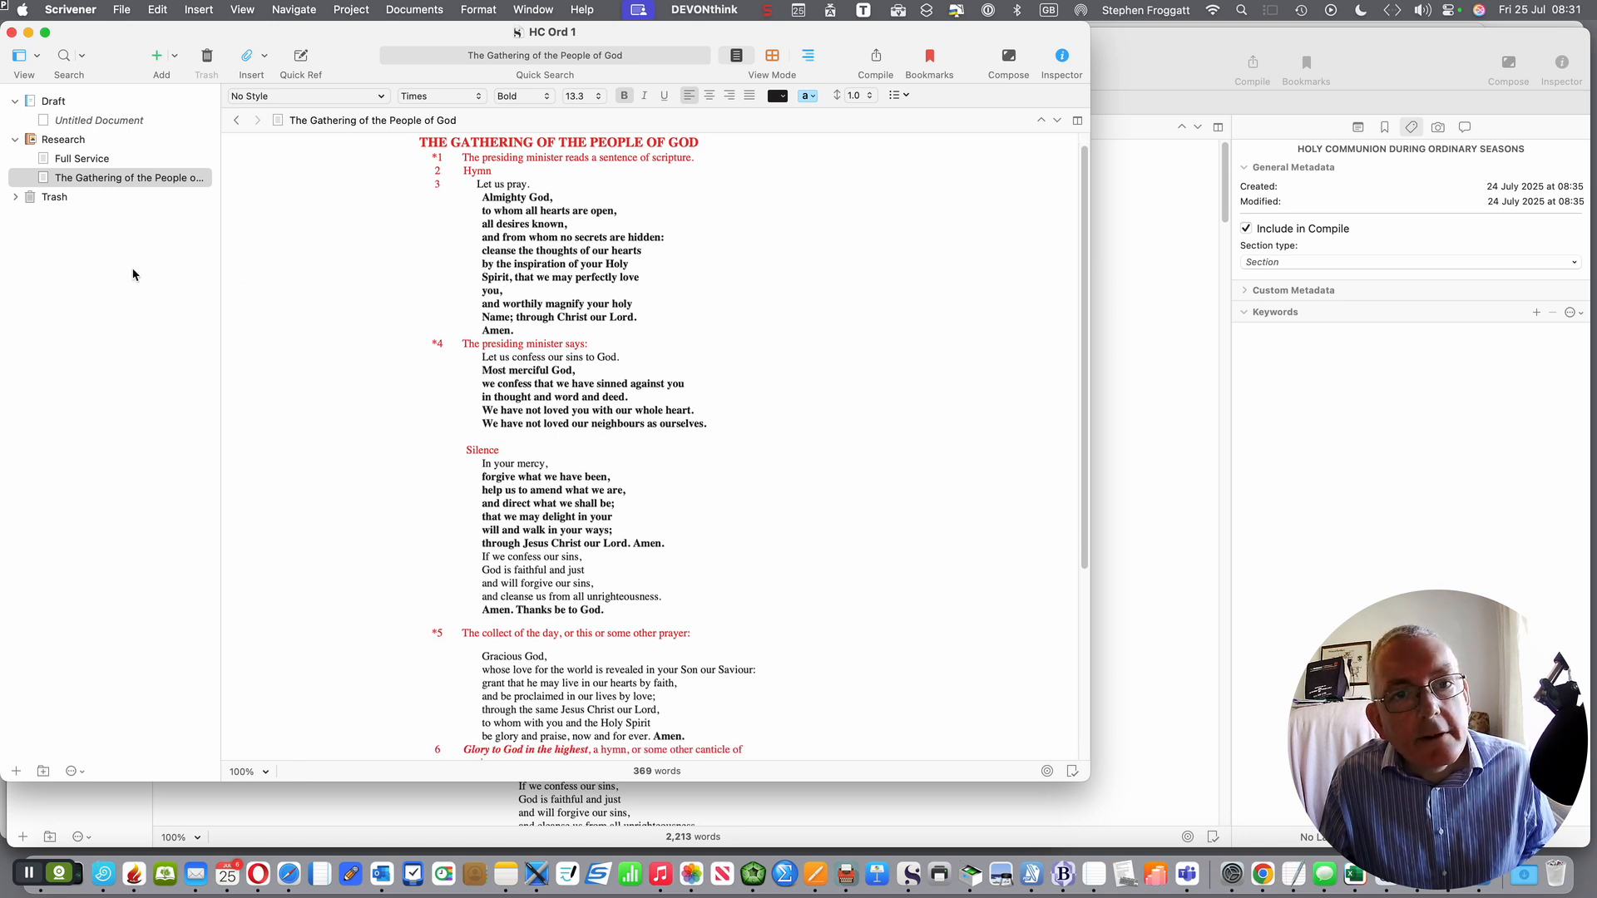
scroll(504, 403, down, 5)
scroll(499, 402, up, 6)
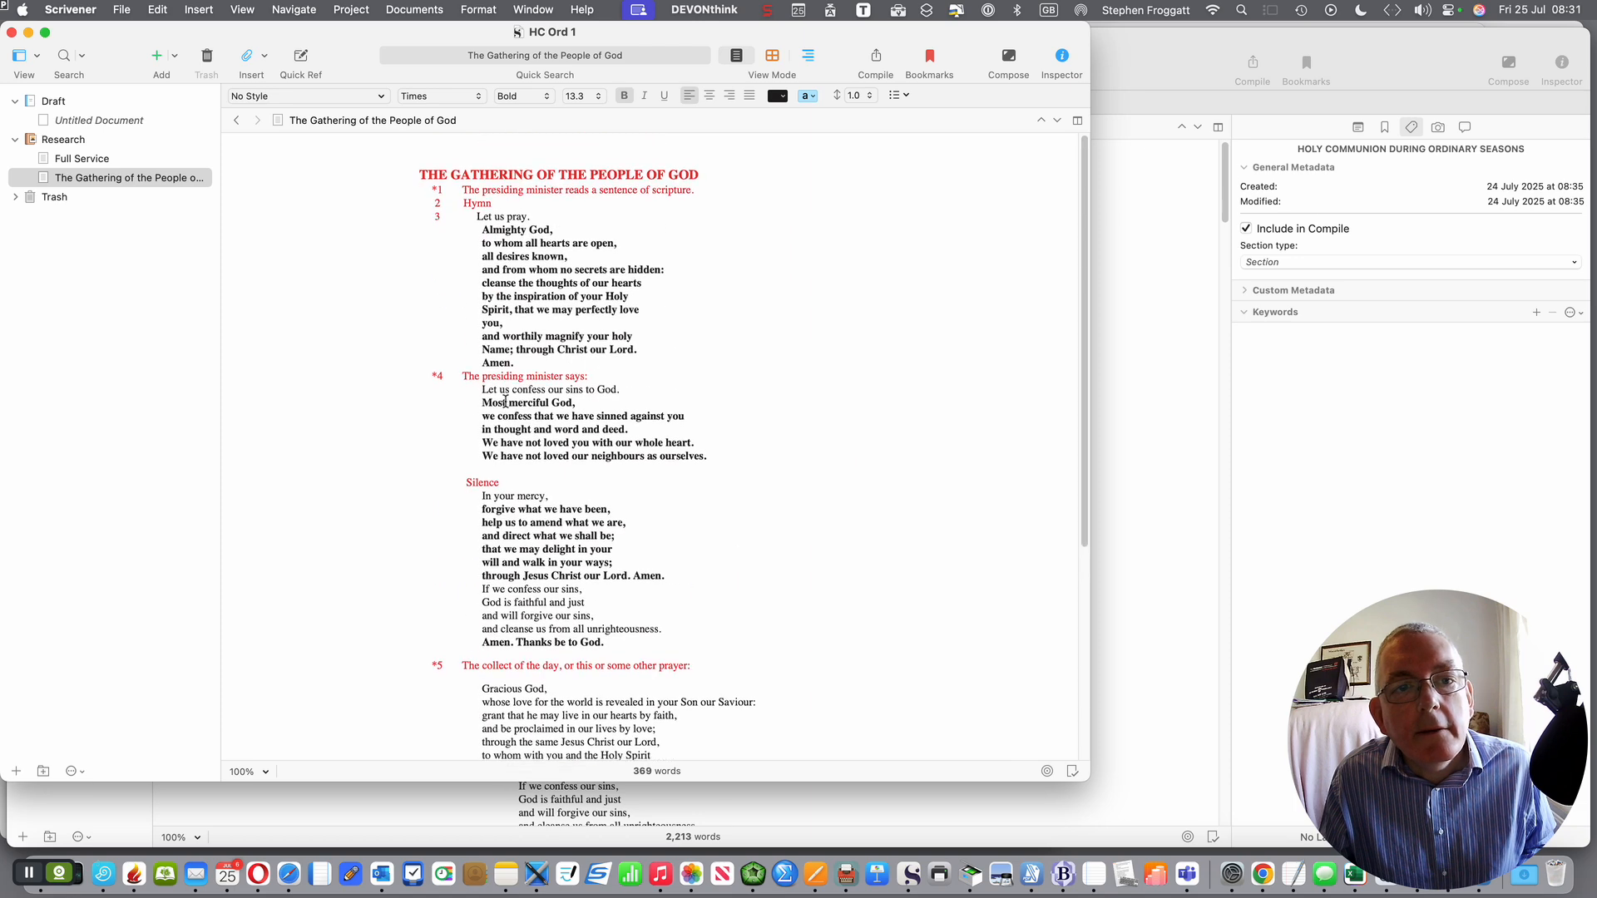
Step: Add five more untitled documents below the existing one in the Draft folder
click(125, 122)
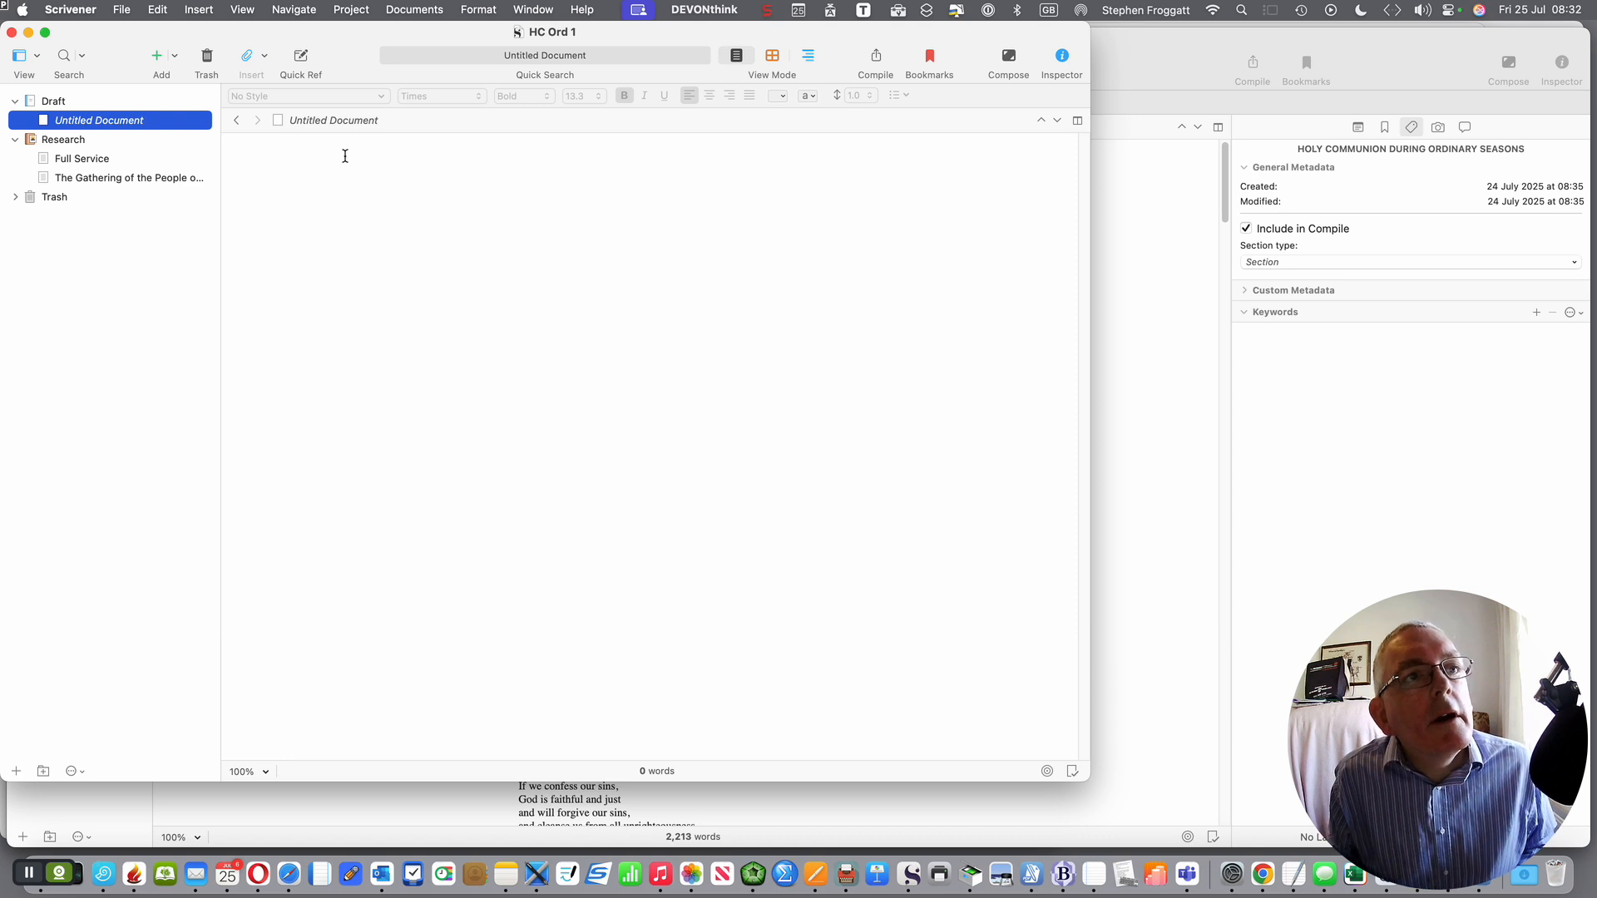
key(super+n)
key(super+n)
key(super+n)
key(super+n)
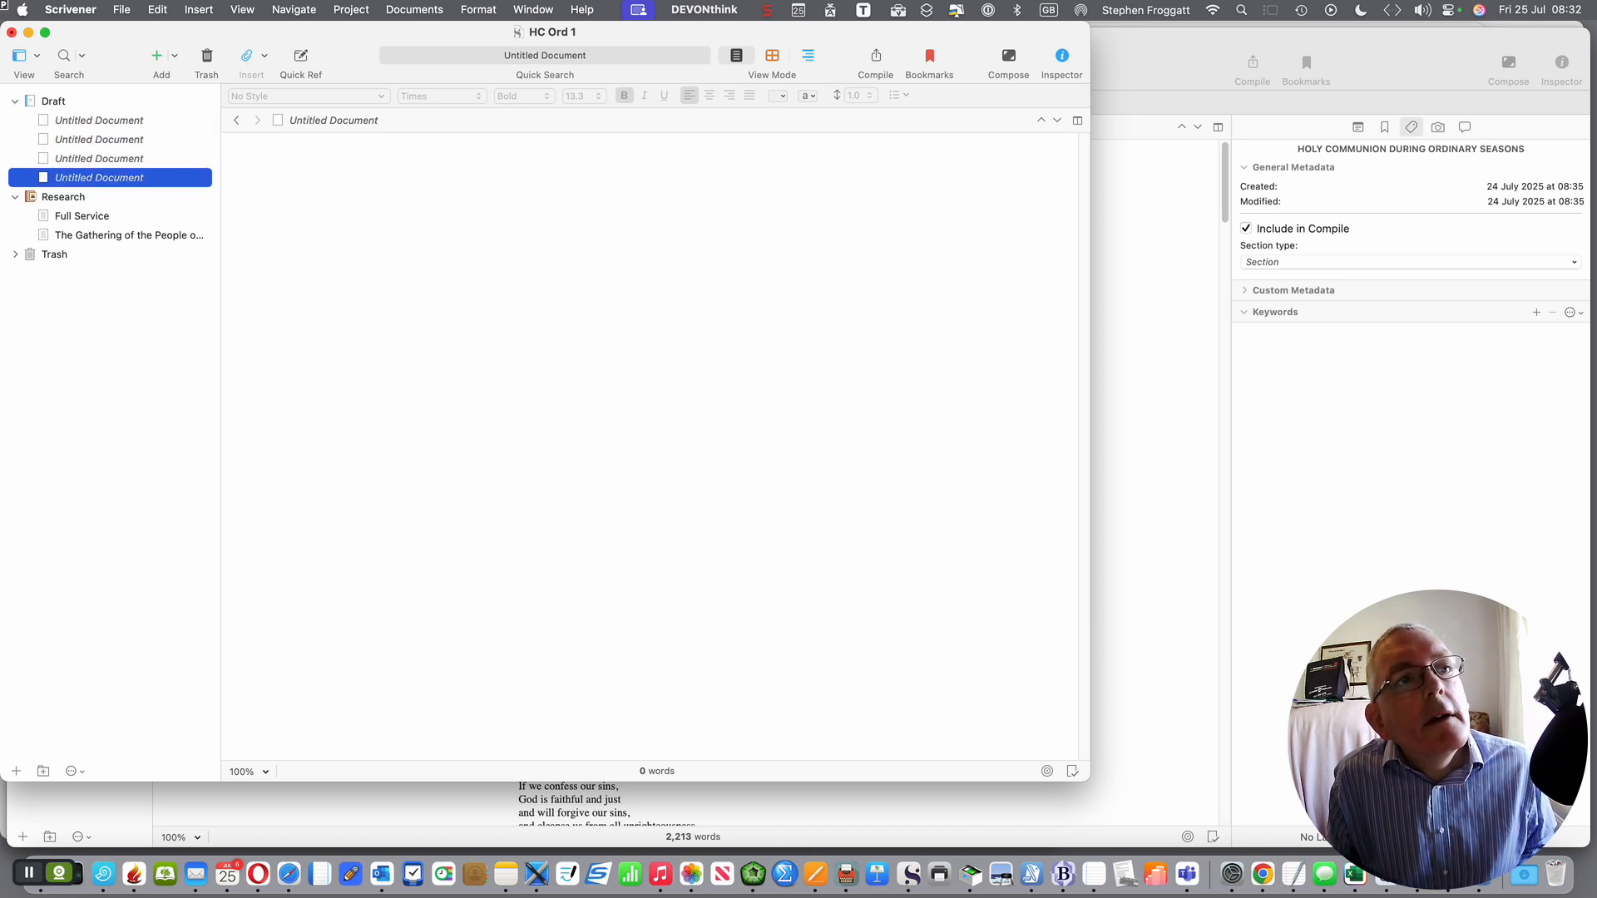
key(super+n)
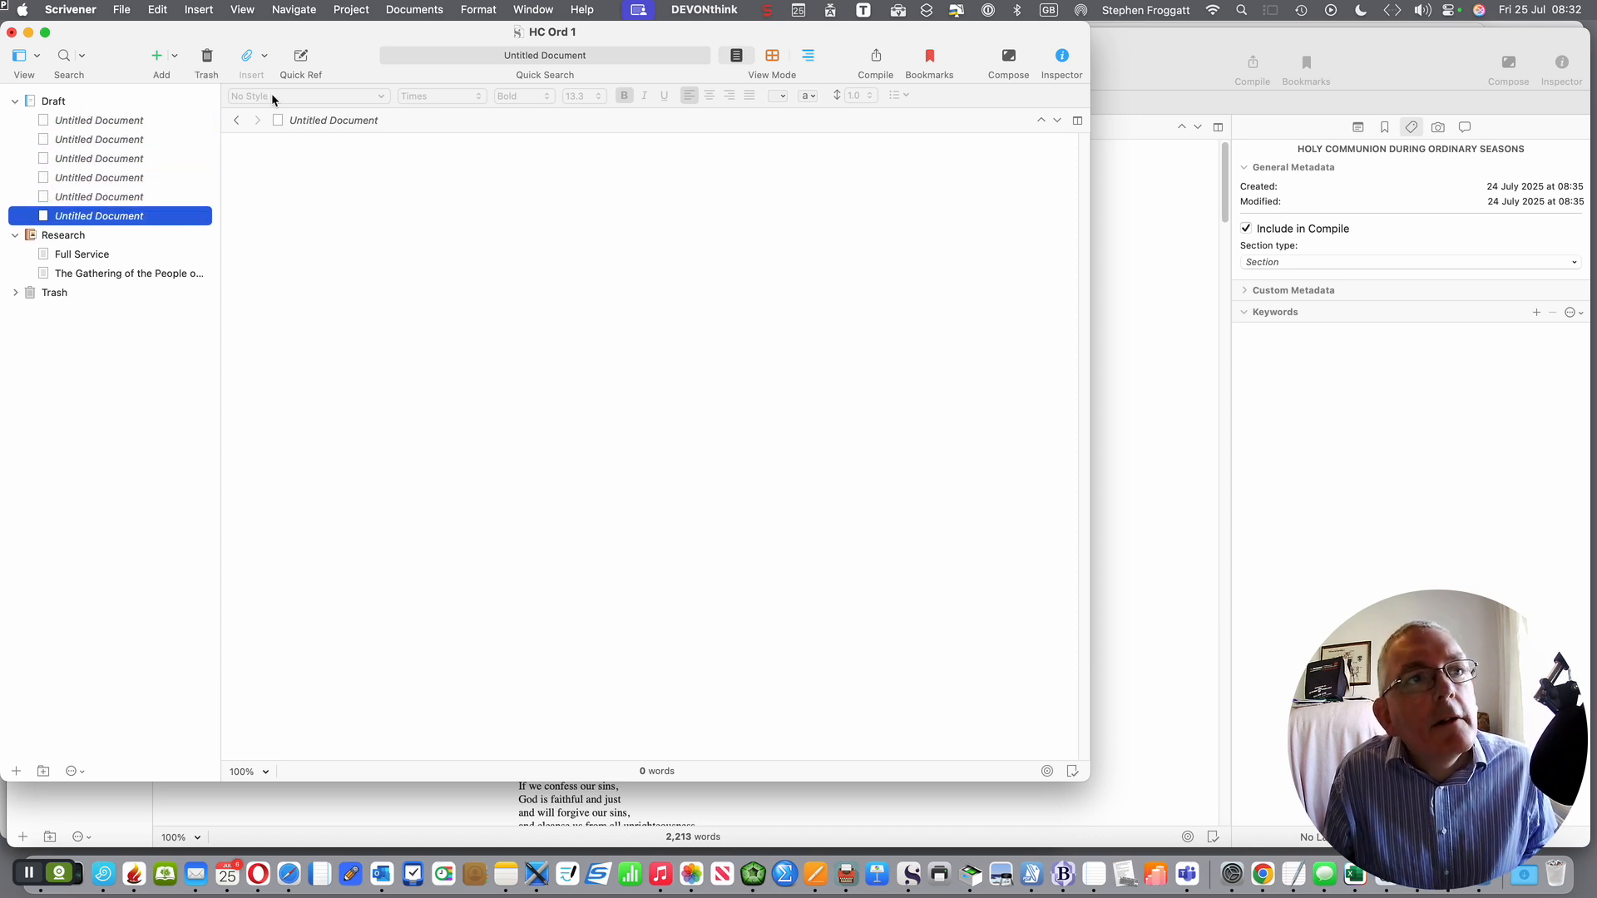
Step: Create a folder titled The Gathering of the People of God and place it first in Draft, above the untitled documents
click(92, 121)
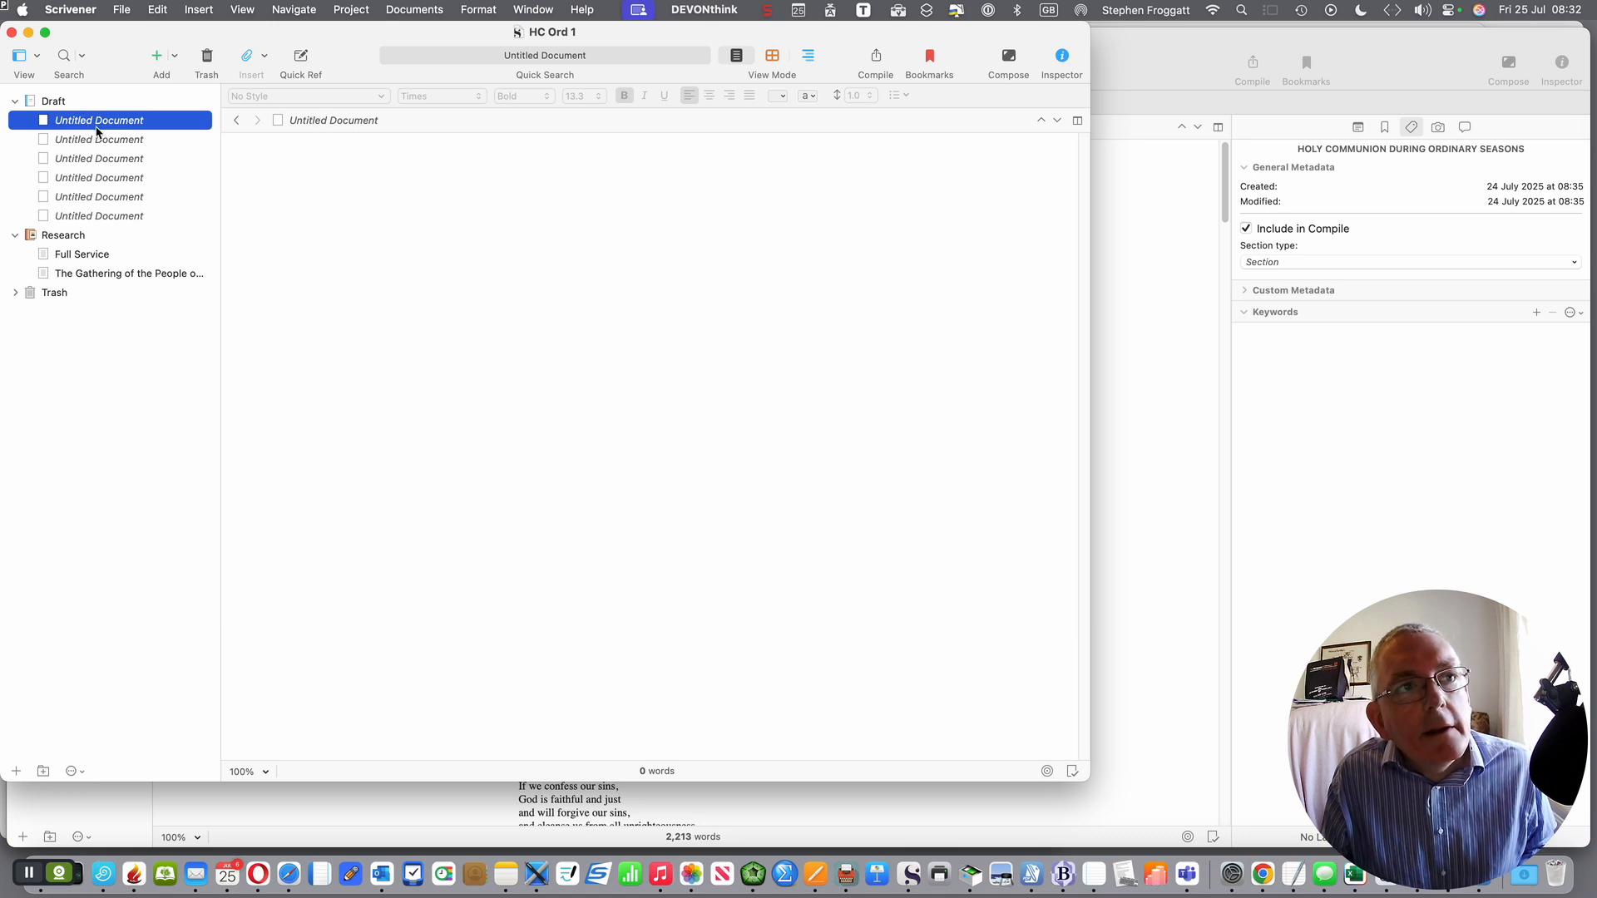
click(117, 272)
scroll(511, 388, up, 5)
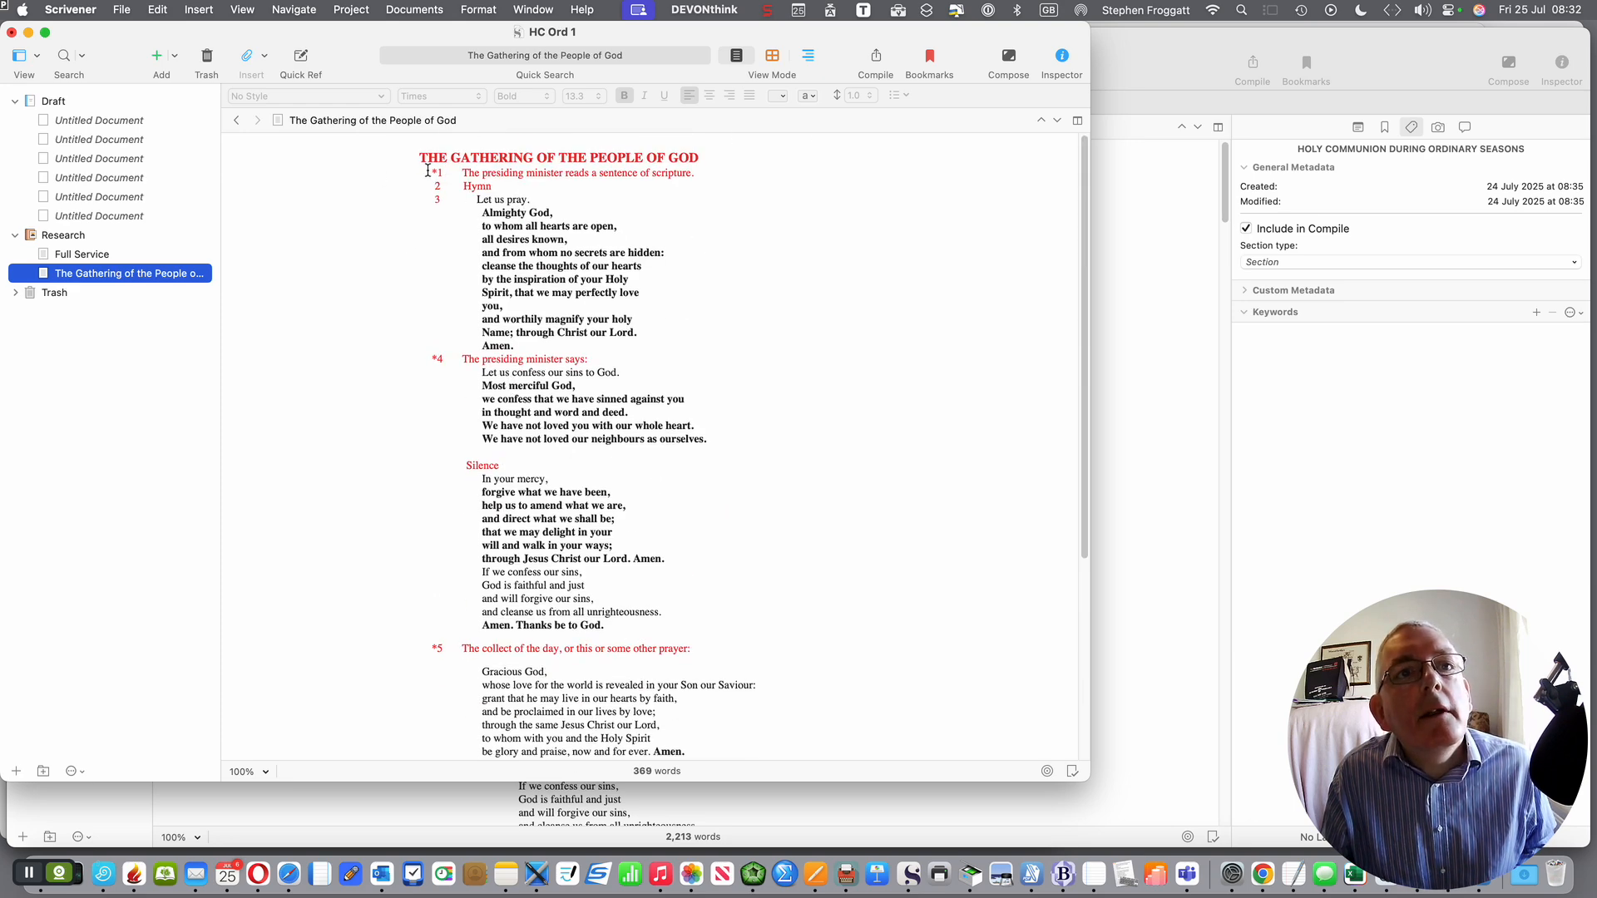
scroll(440, 480, down, 10)
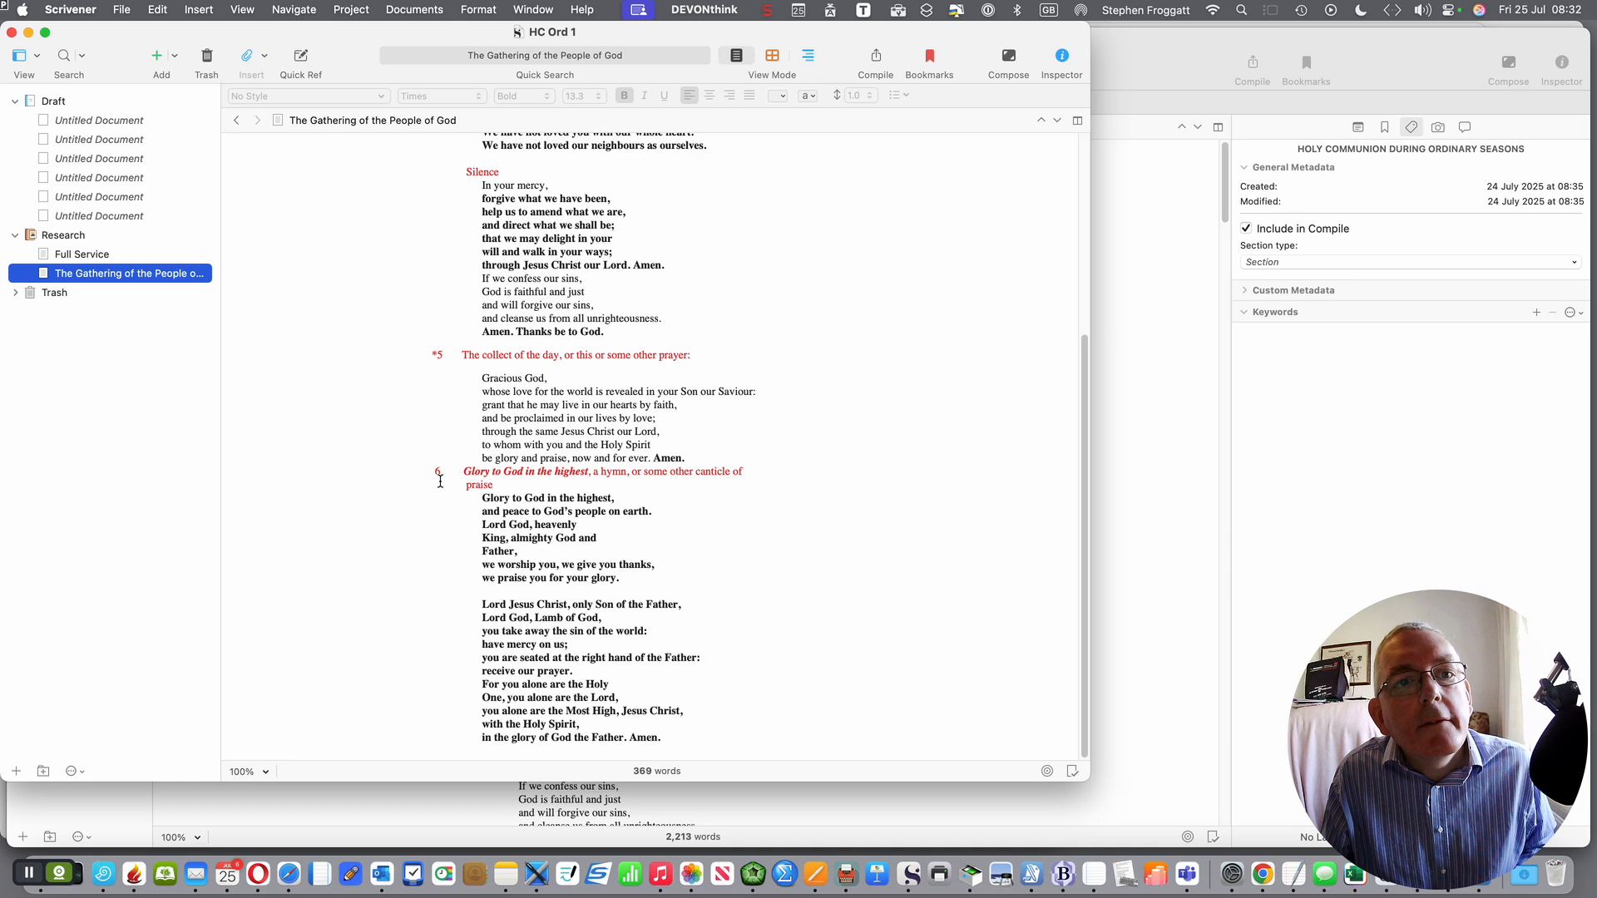
scroll(440, 480, up, 10)
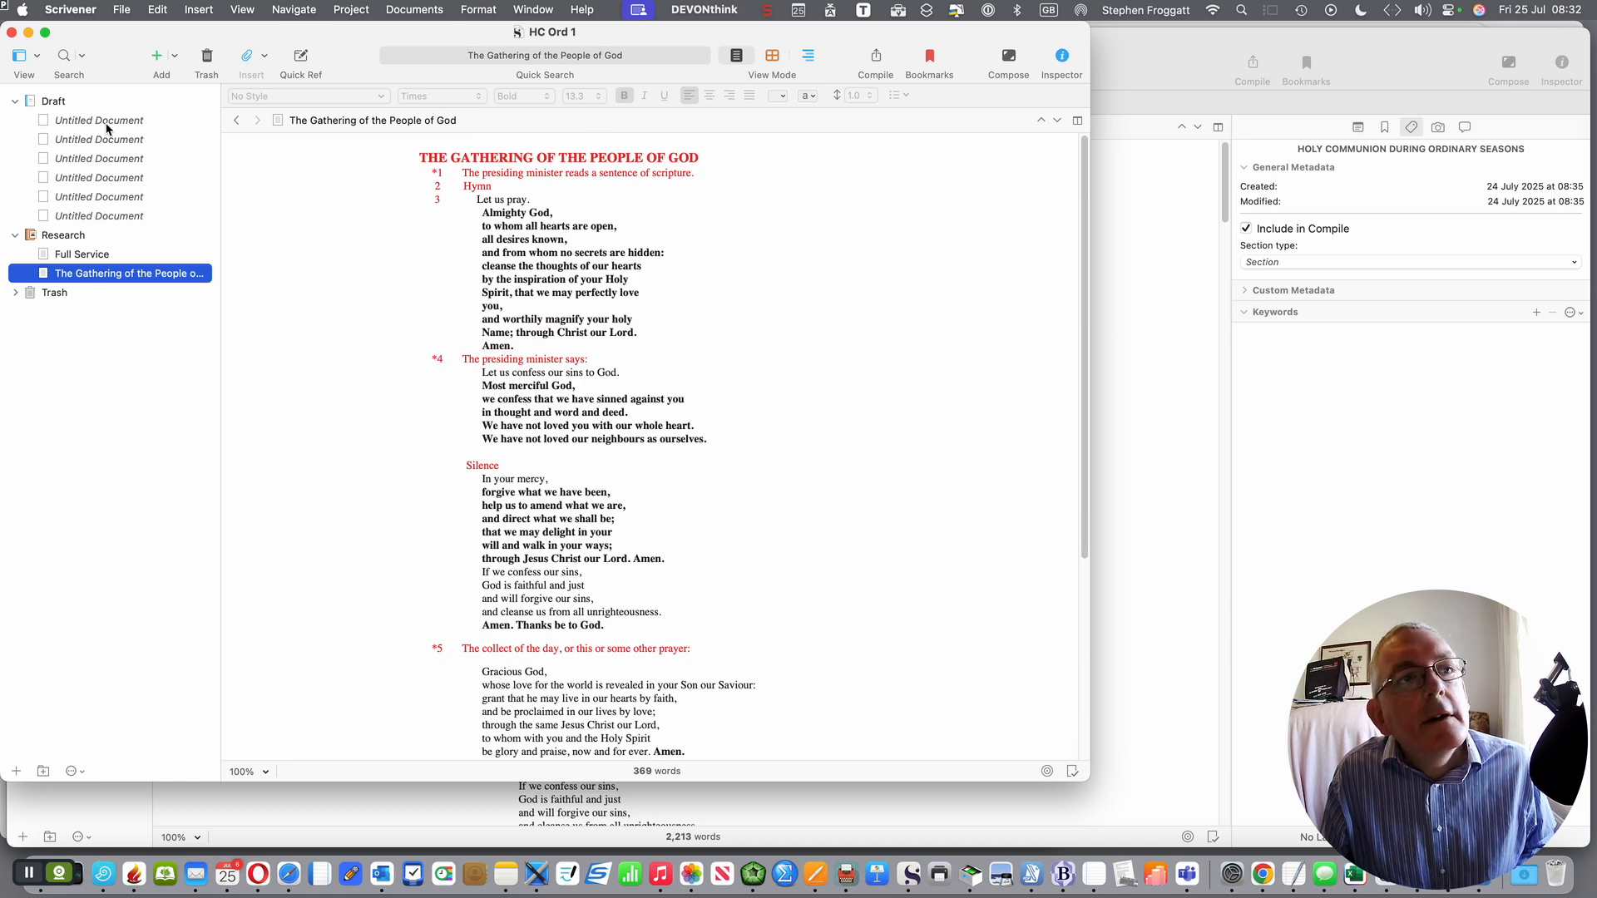
click(43, 771)
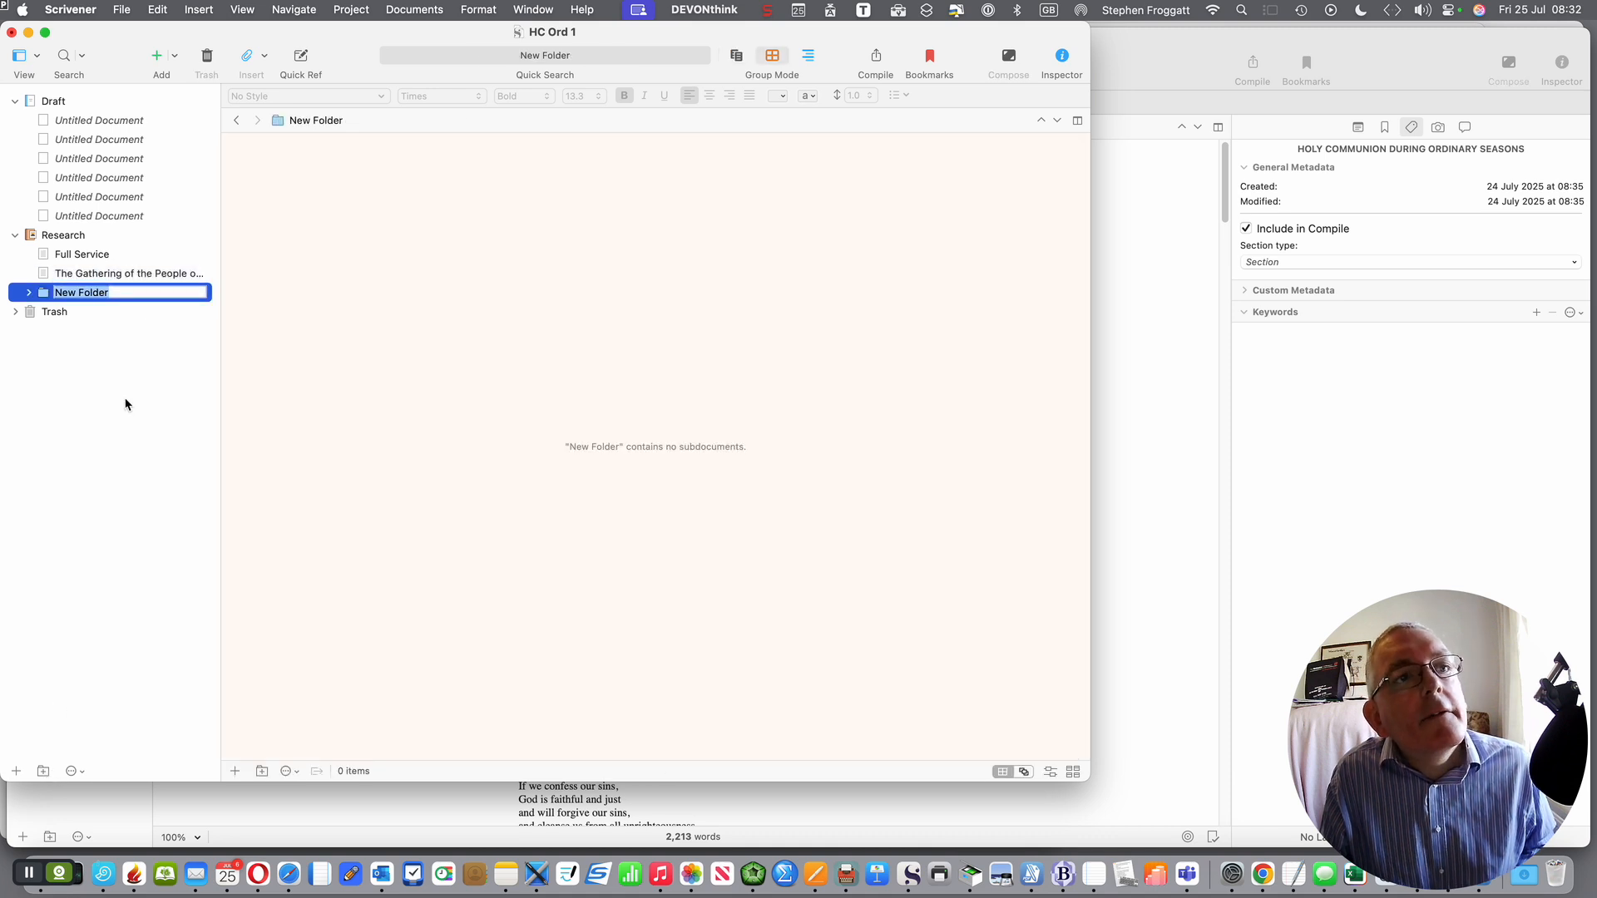
drag(44, 297, 125, 123)
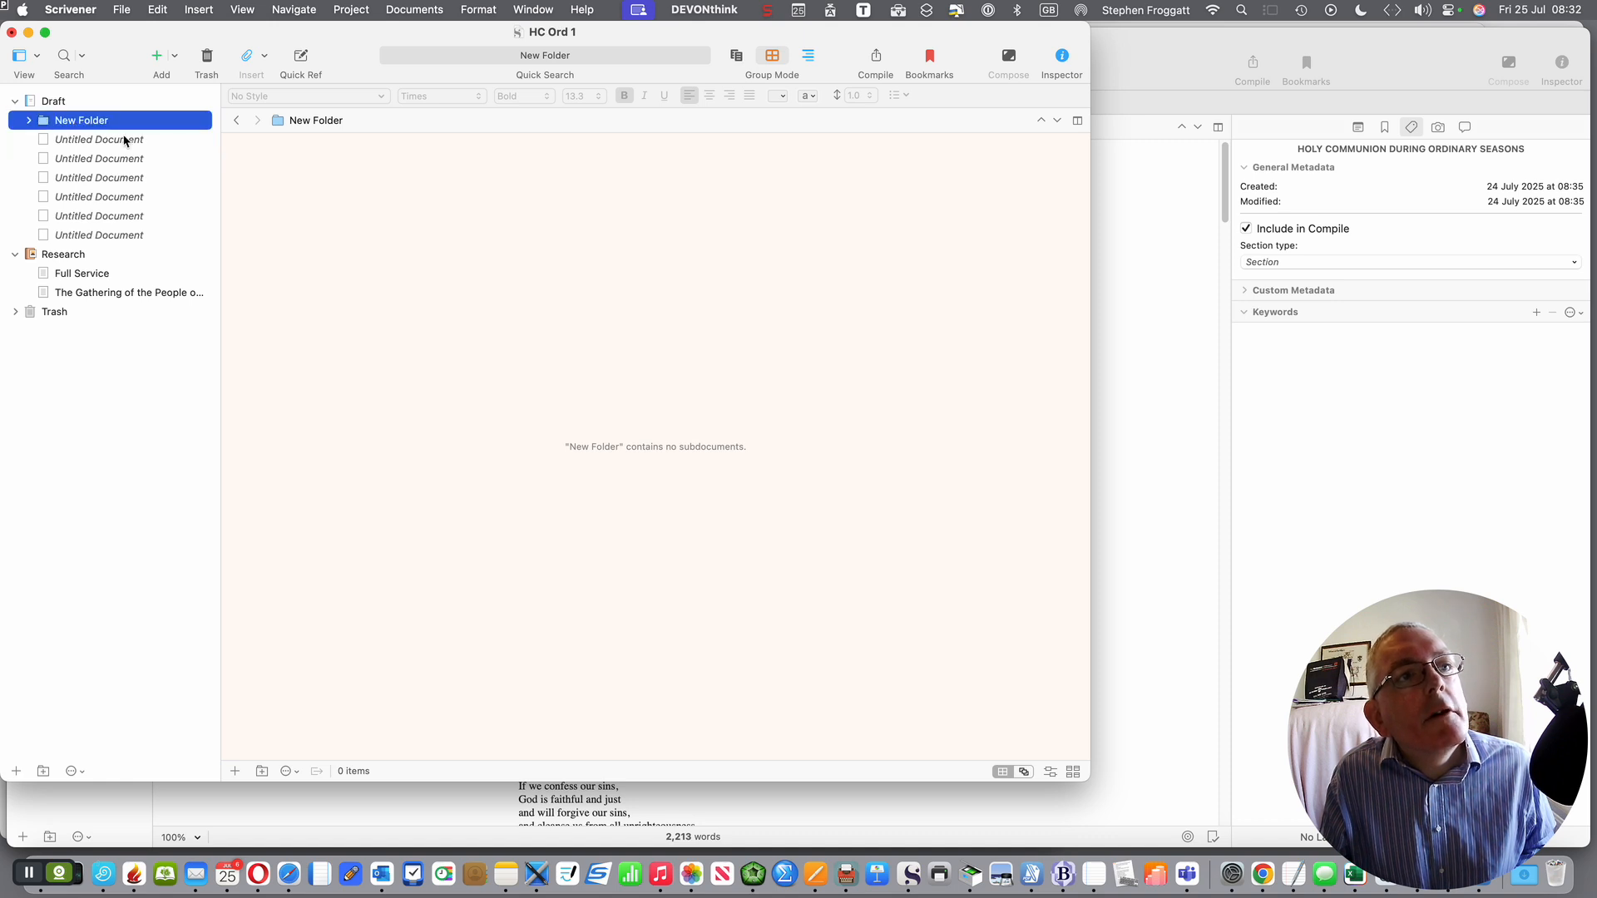
click(84, 123)
text(T)
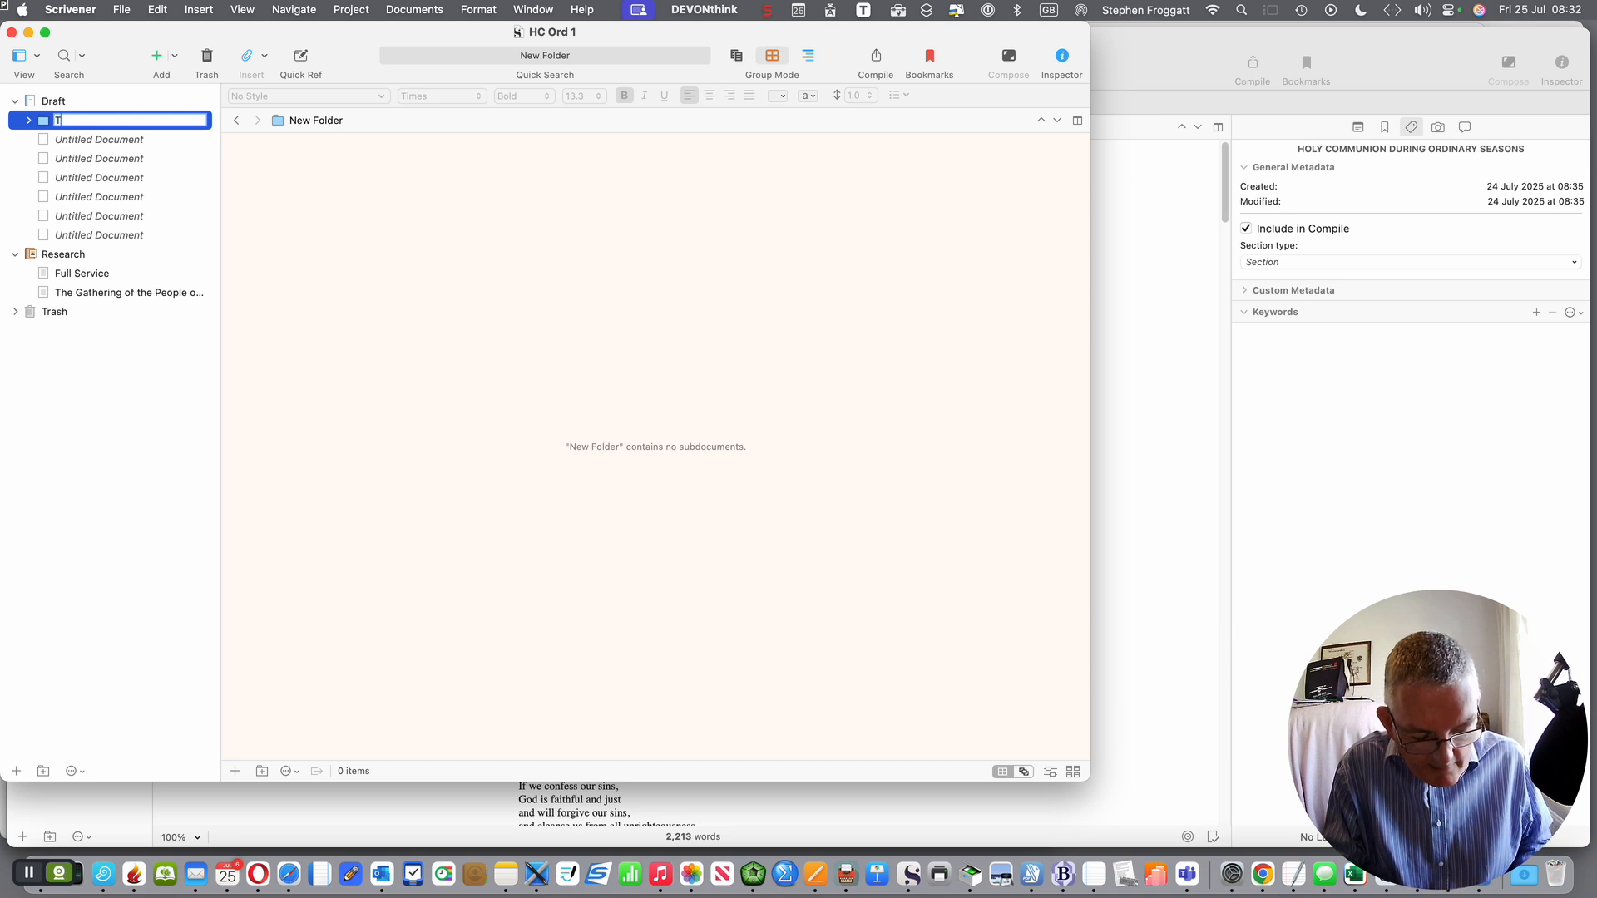
text(he Gathering o)
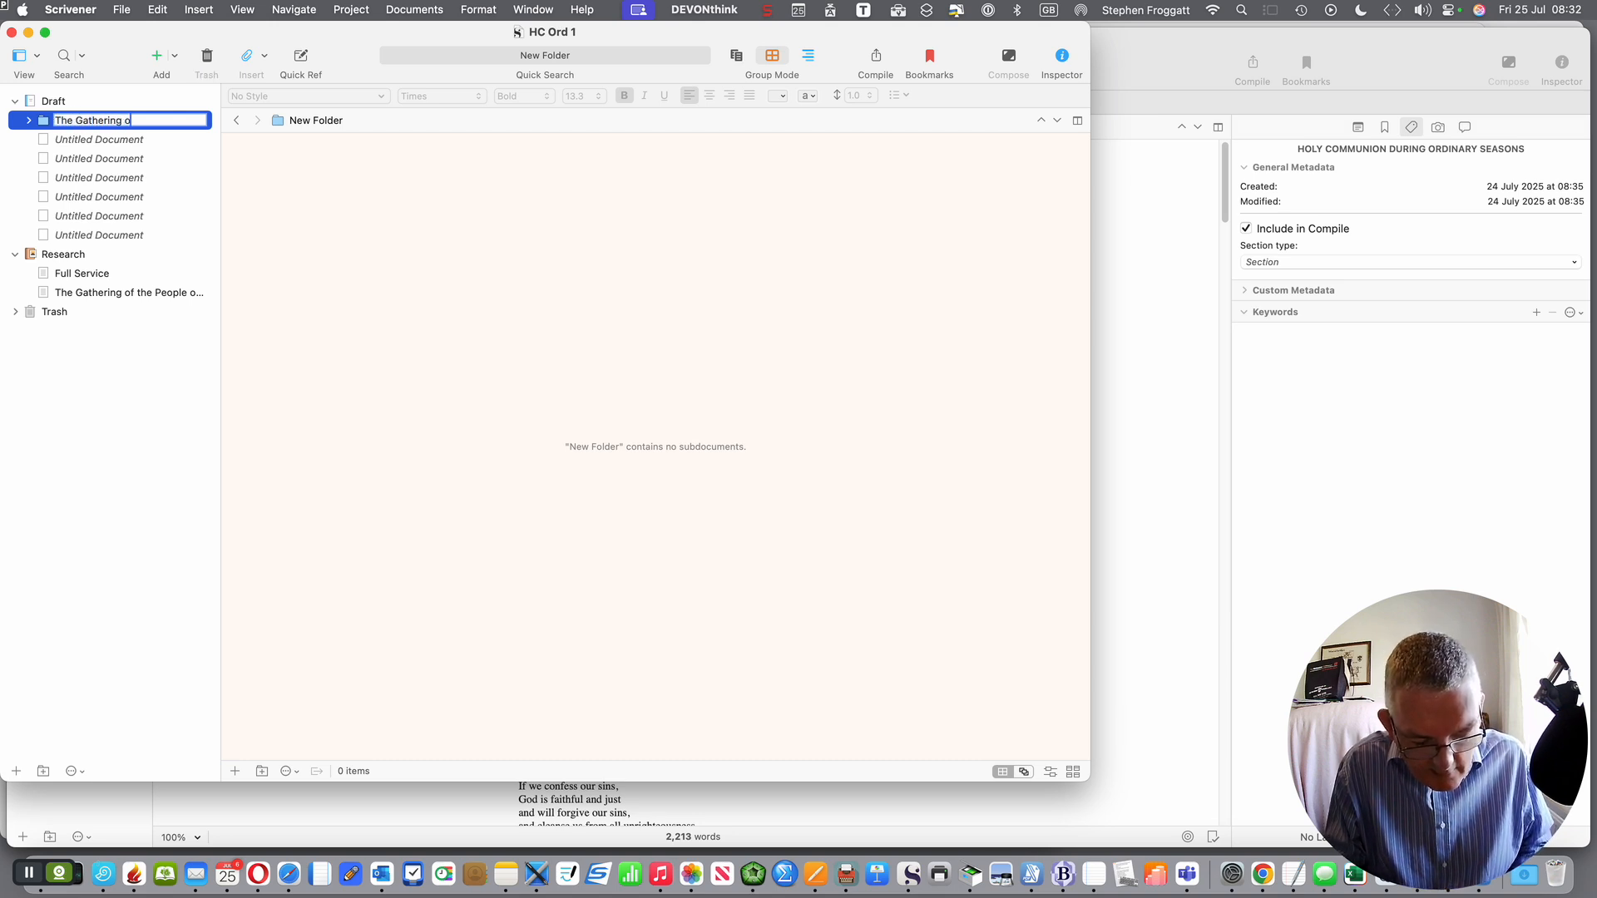
text(f the People of God)
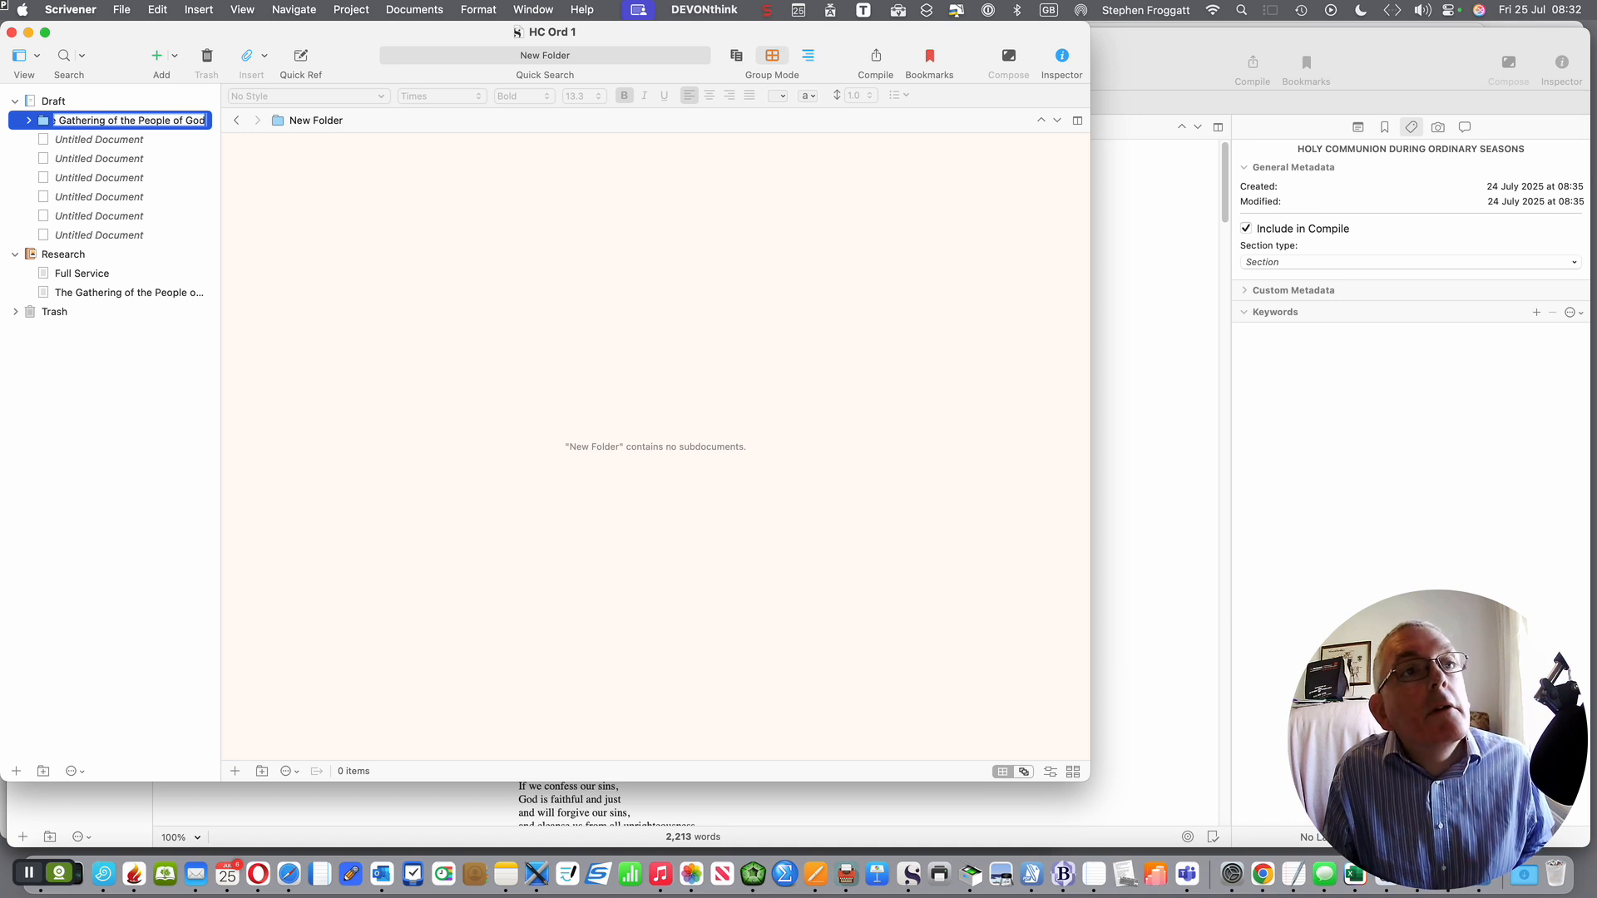
click(145, 295)
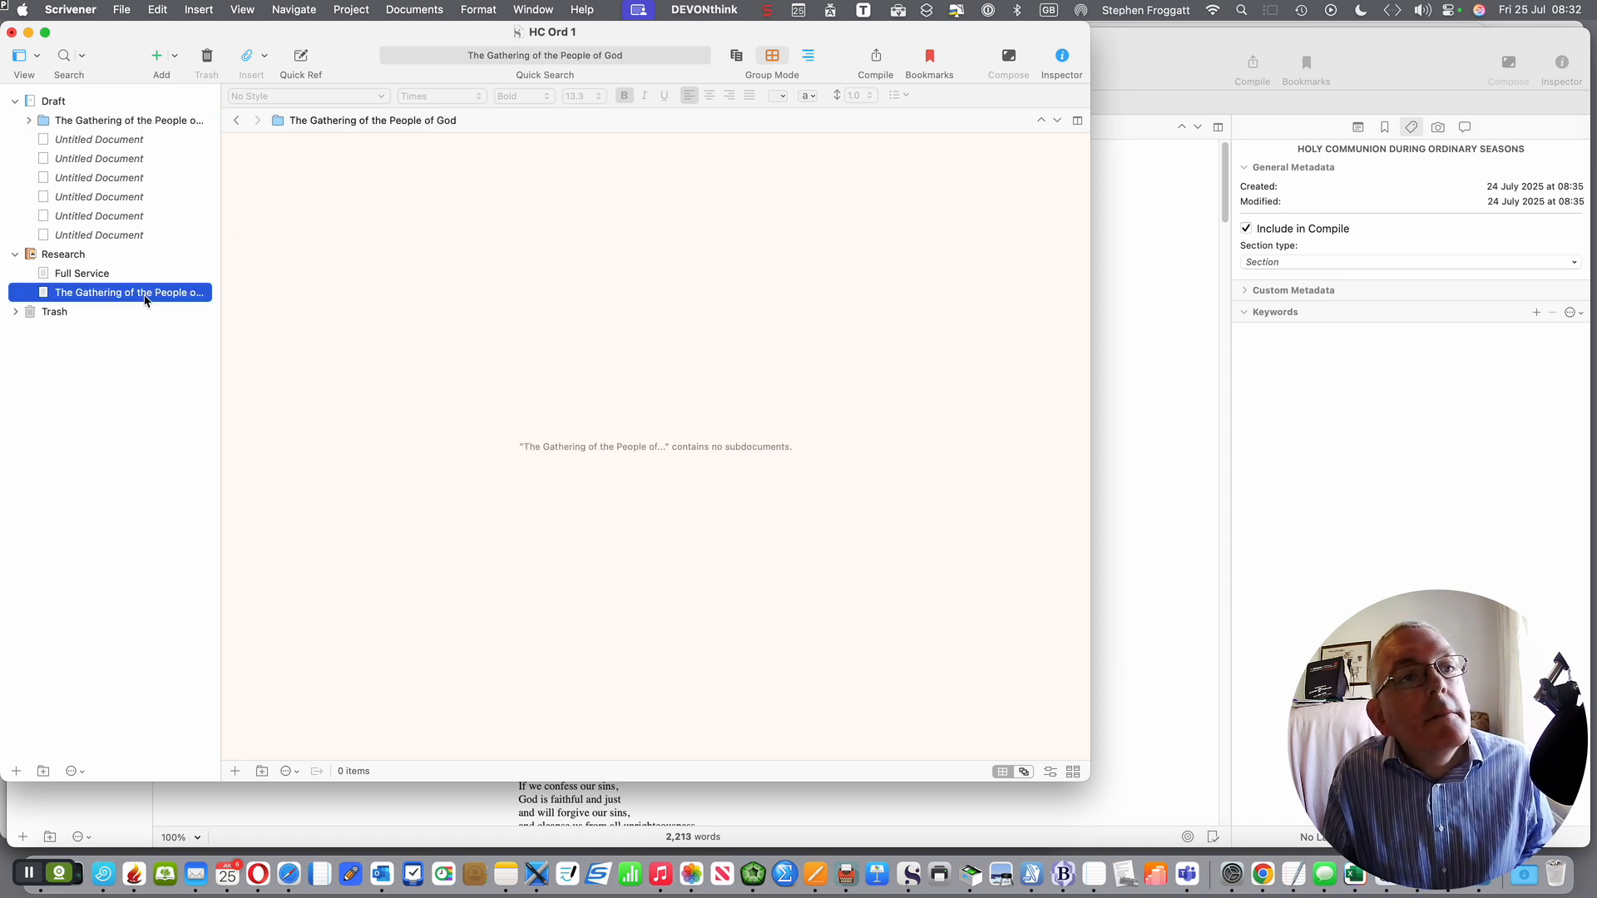
Step: Open the first untitled document in Draft and show the Inspector with its synopsis and notes
click(145, 297)
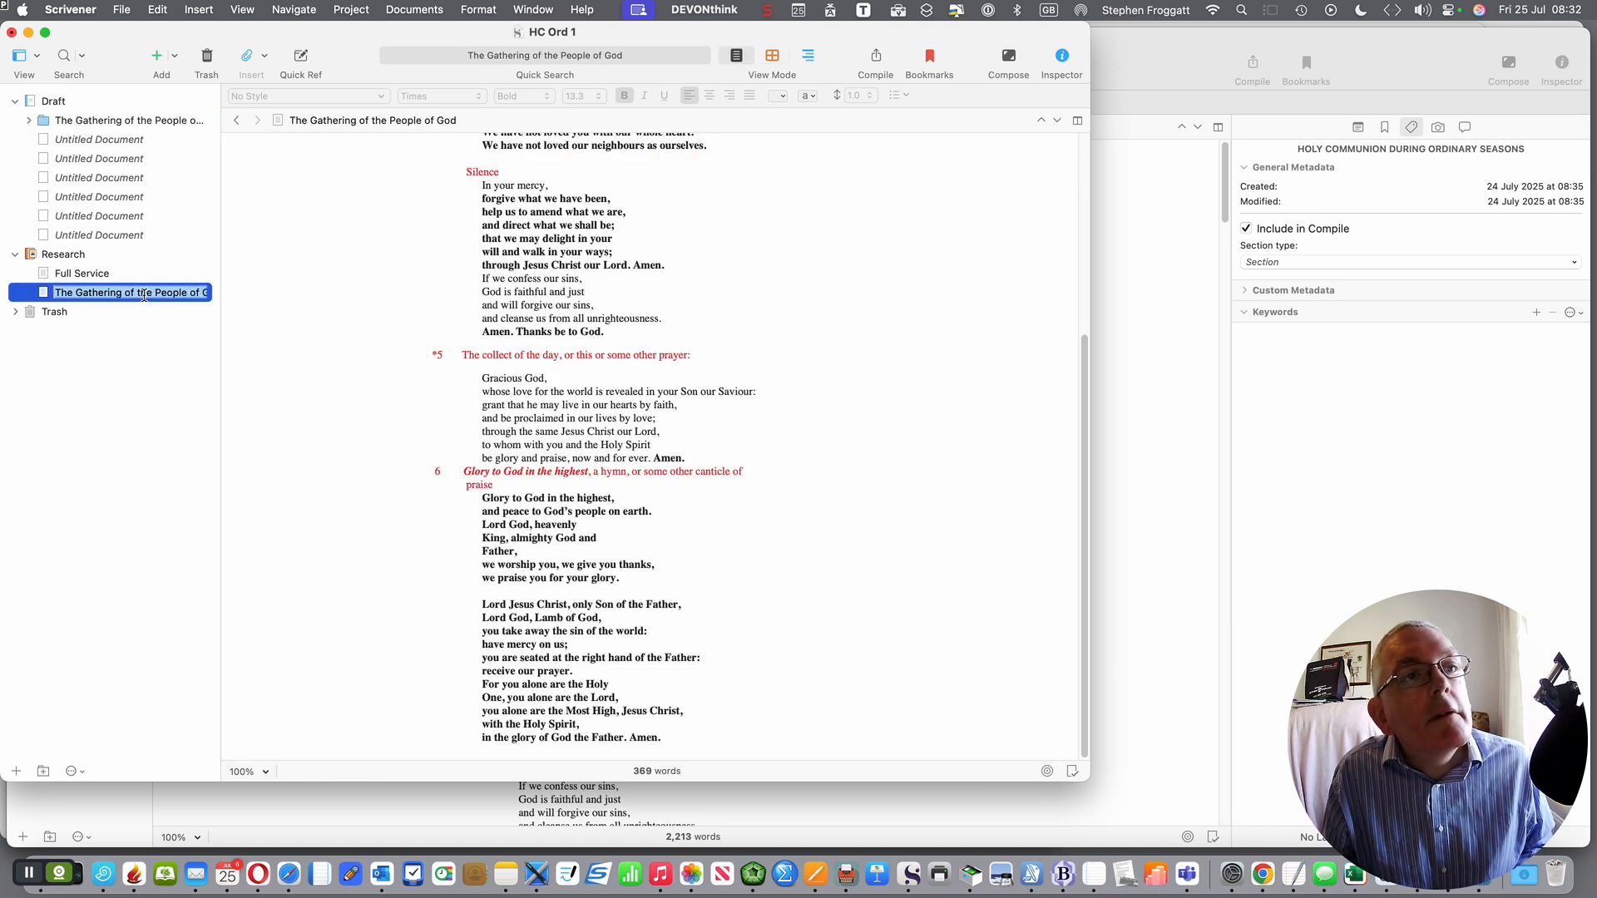
click(114, 141)
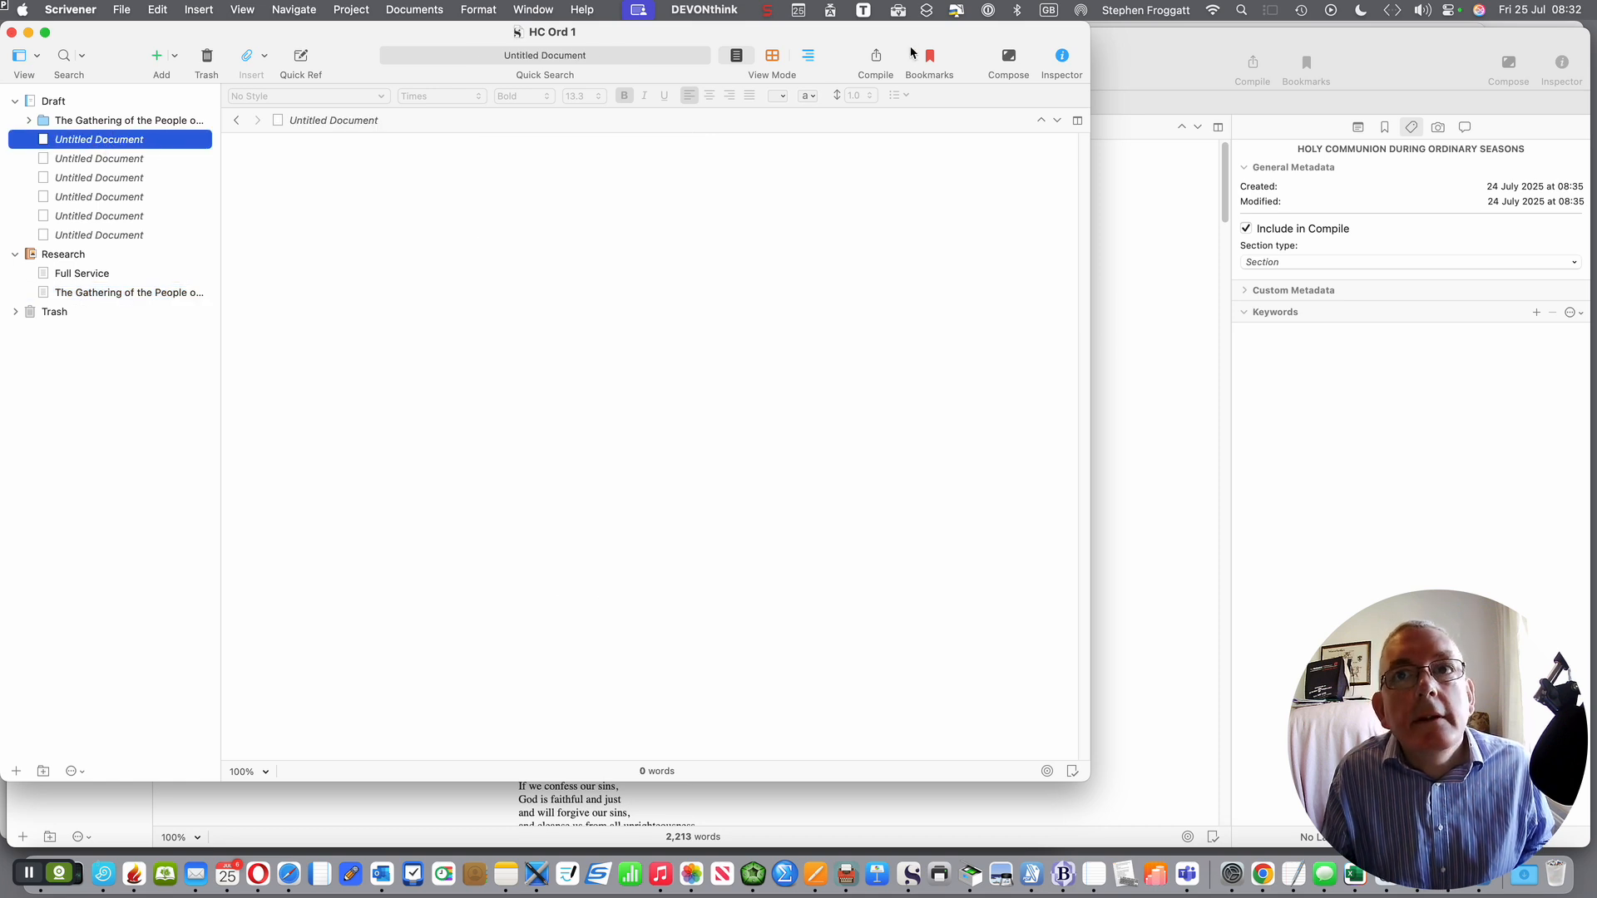
click(1061, 58)
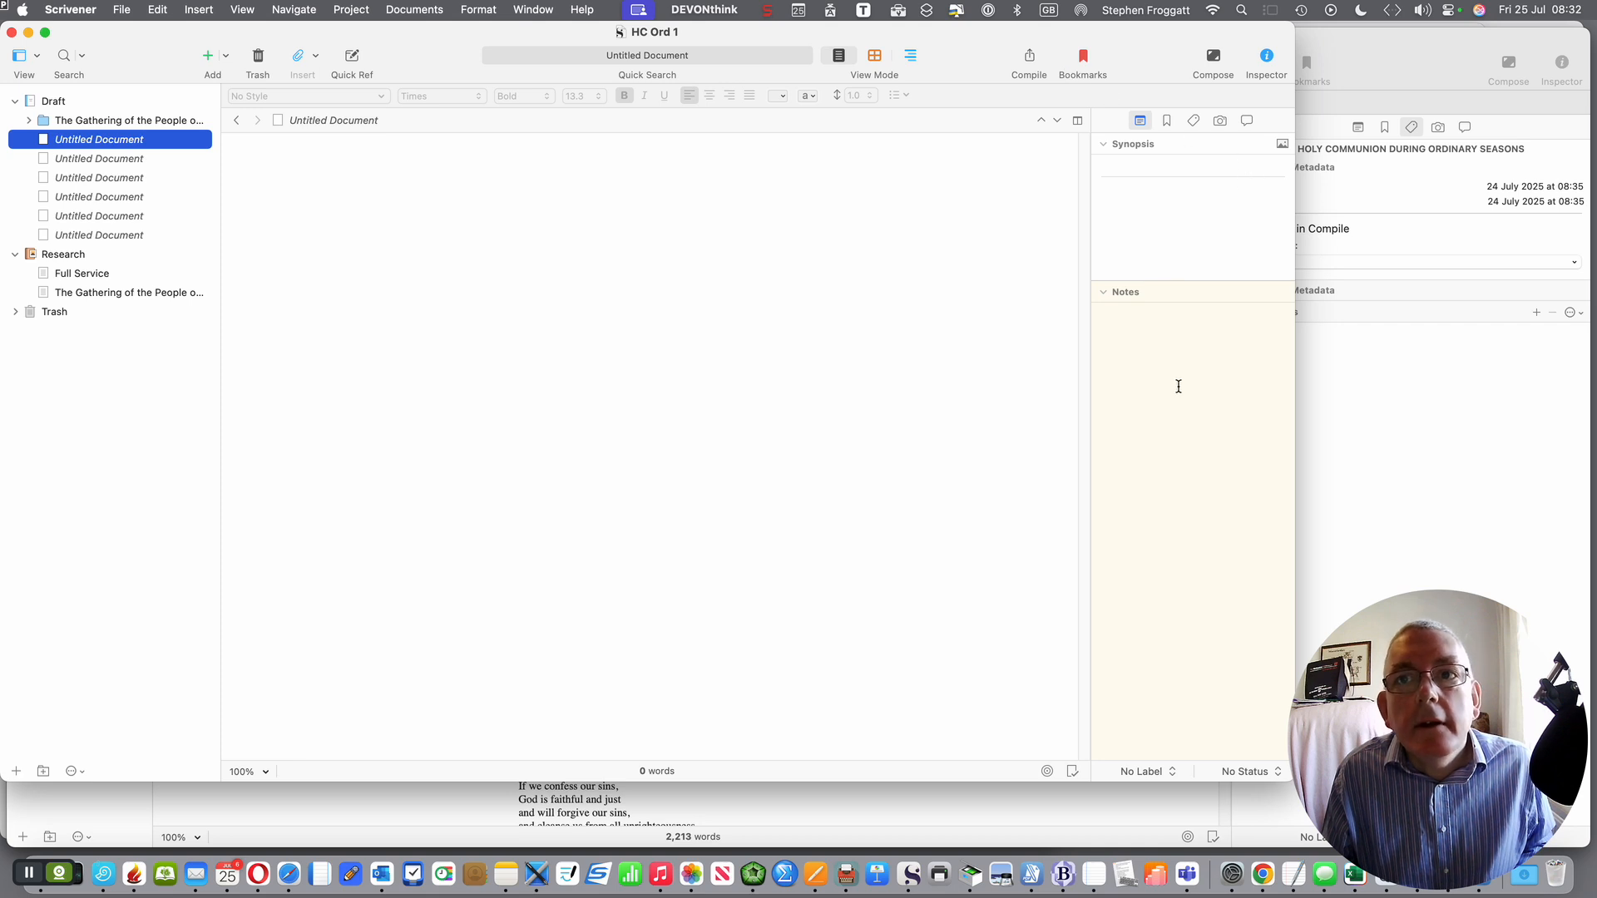
Step: Copy the rubric "*1 The presiding minister reads a sentence of scripture." from the Research section document into the first untitled document's notes
click(86, 292)
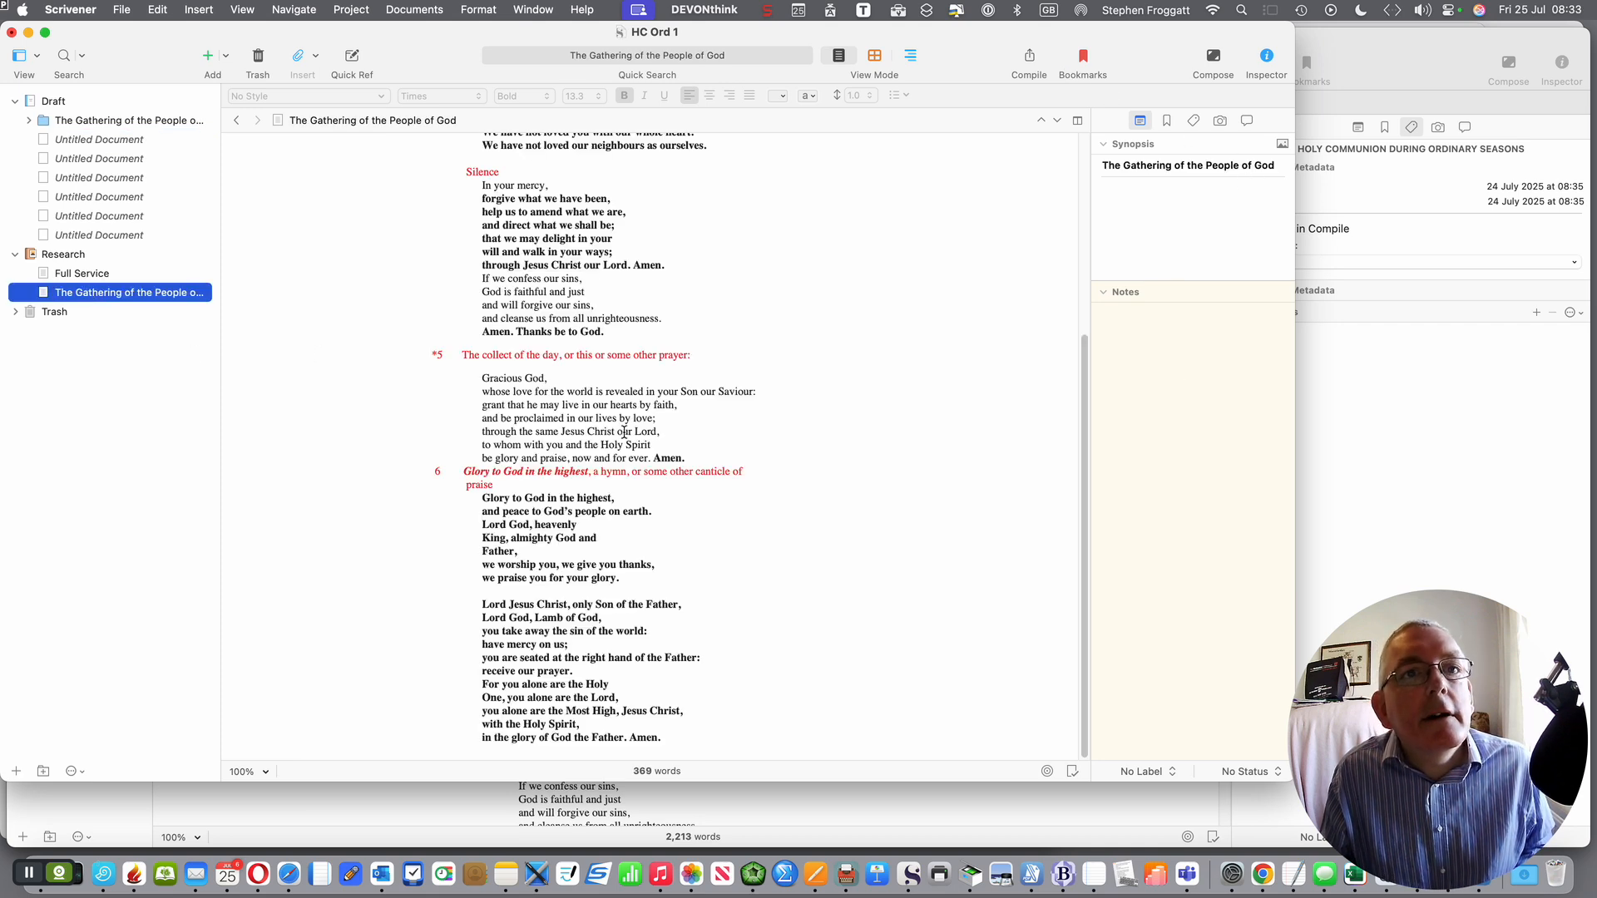
scroll(625, 432, up, 5)
drag(727, 173, 392, 177)
key(super+c)
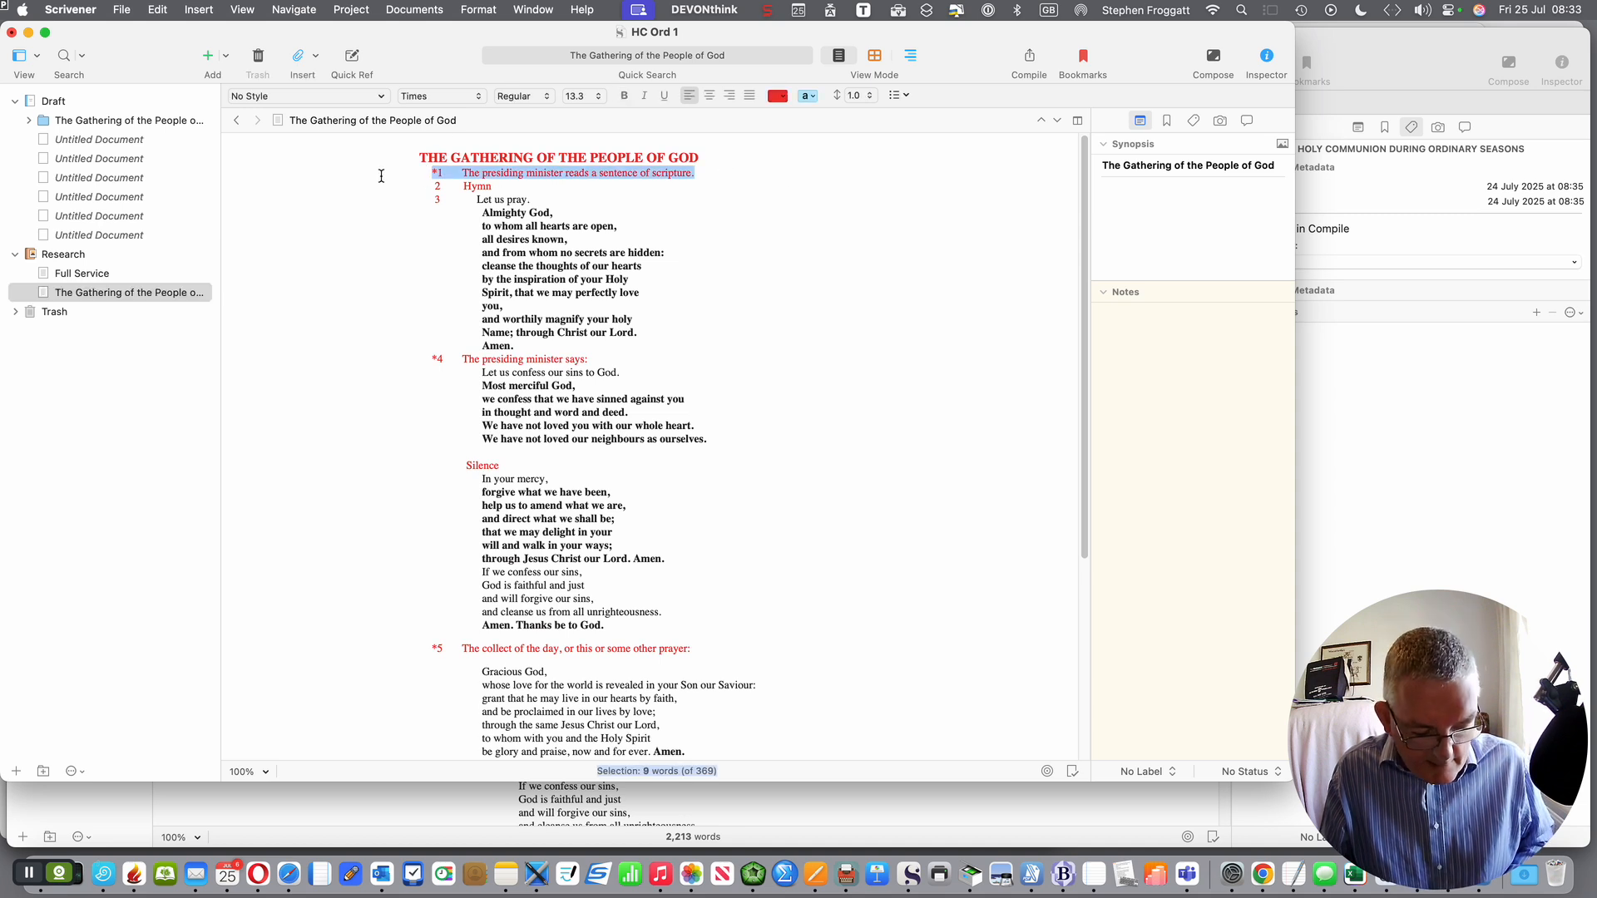
click(134, 145)
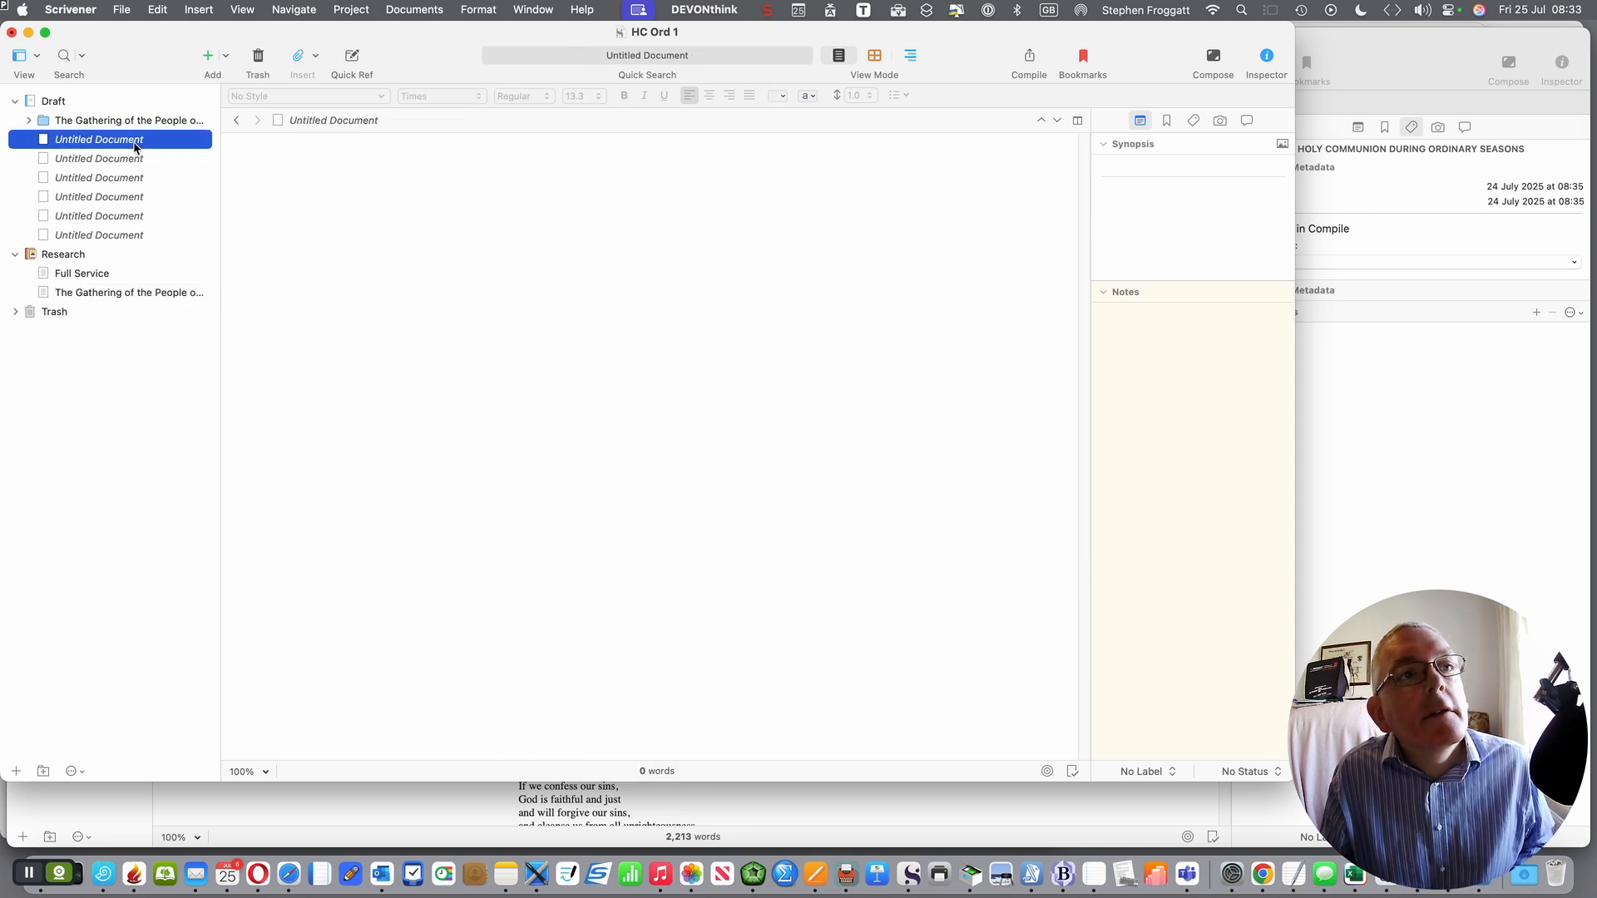
click(1180, 404)
key(super+v)
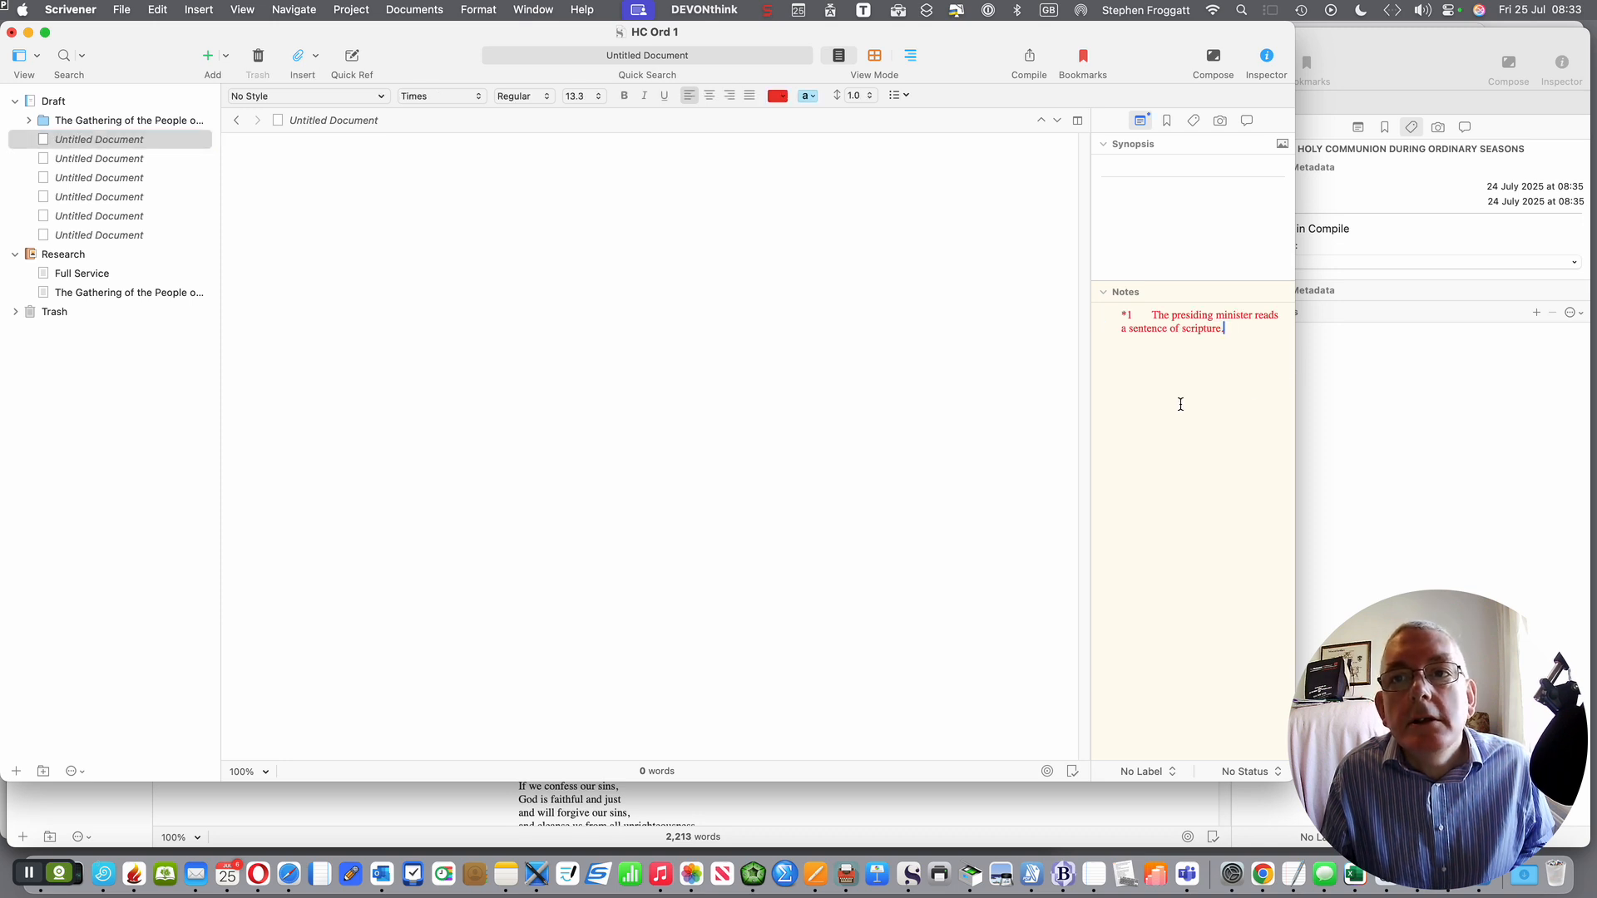
Step: Copy the line "2 Hymn" from the Research section document into the notes of the second untitled document in Draft
click(94, 294)
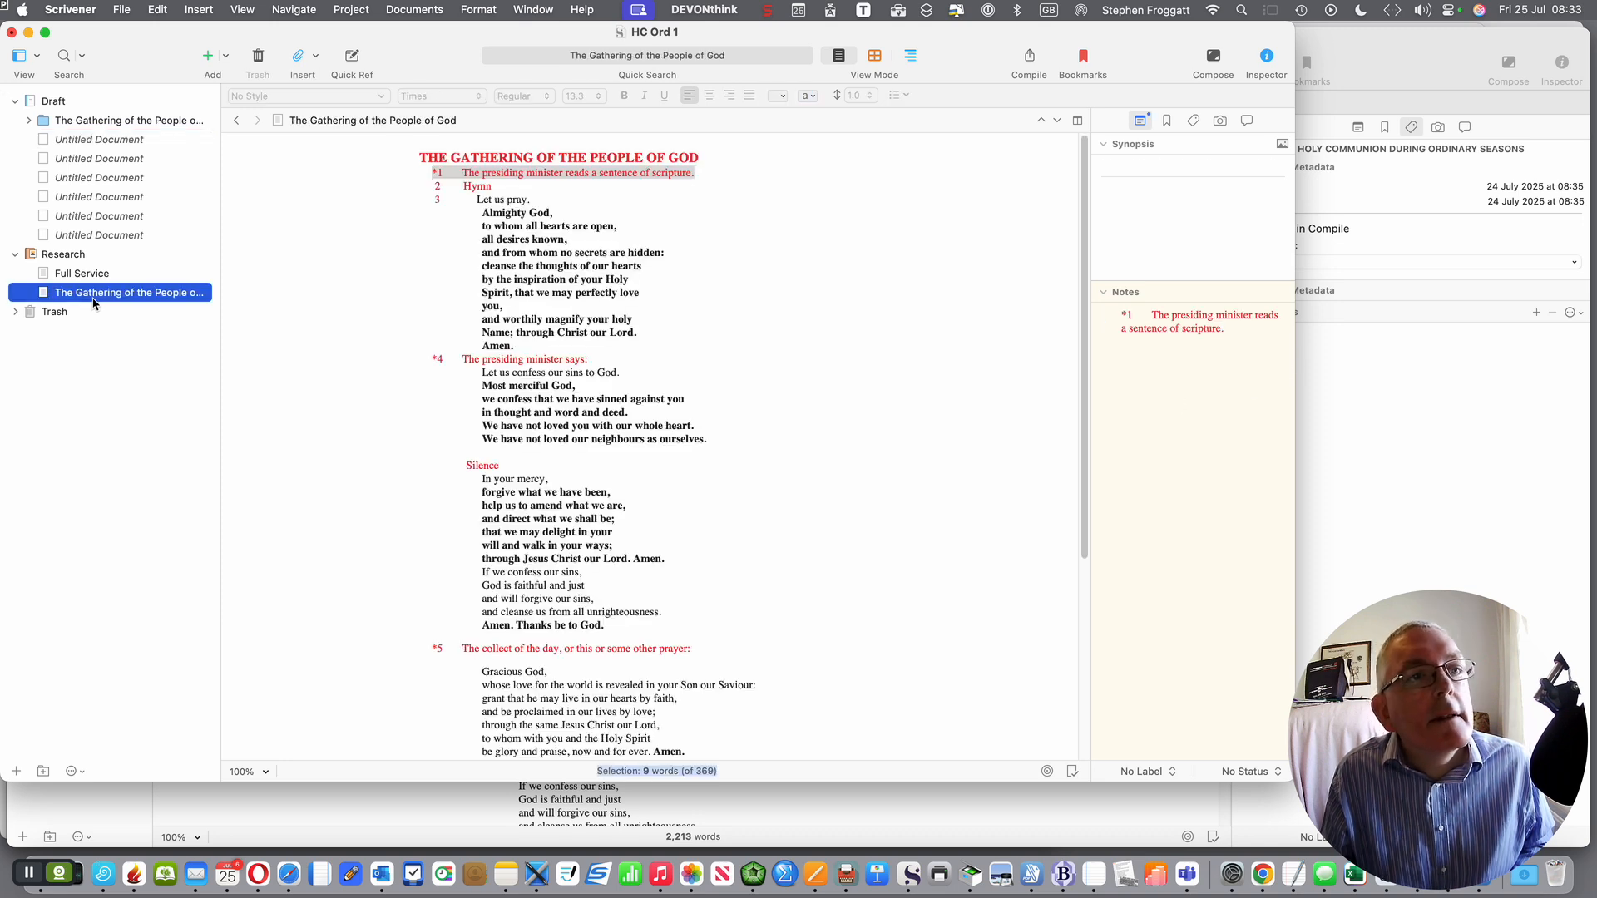
drag(504, 187, 411, 187)
key(super+c)
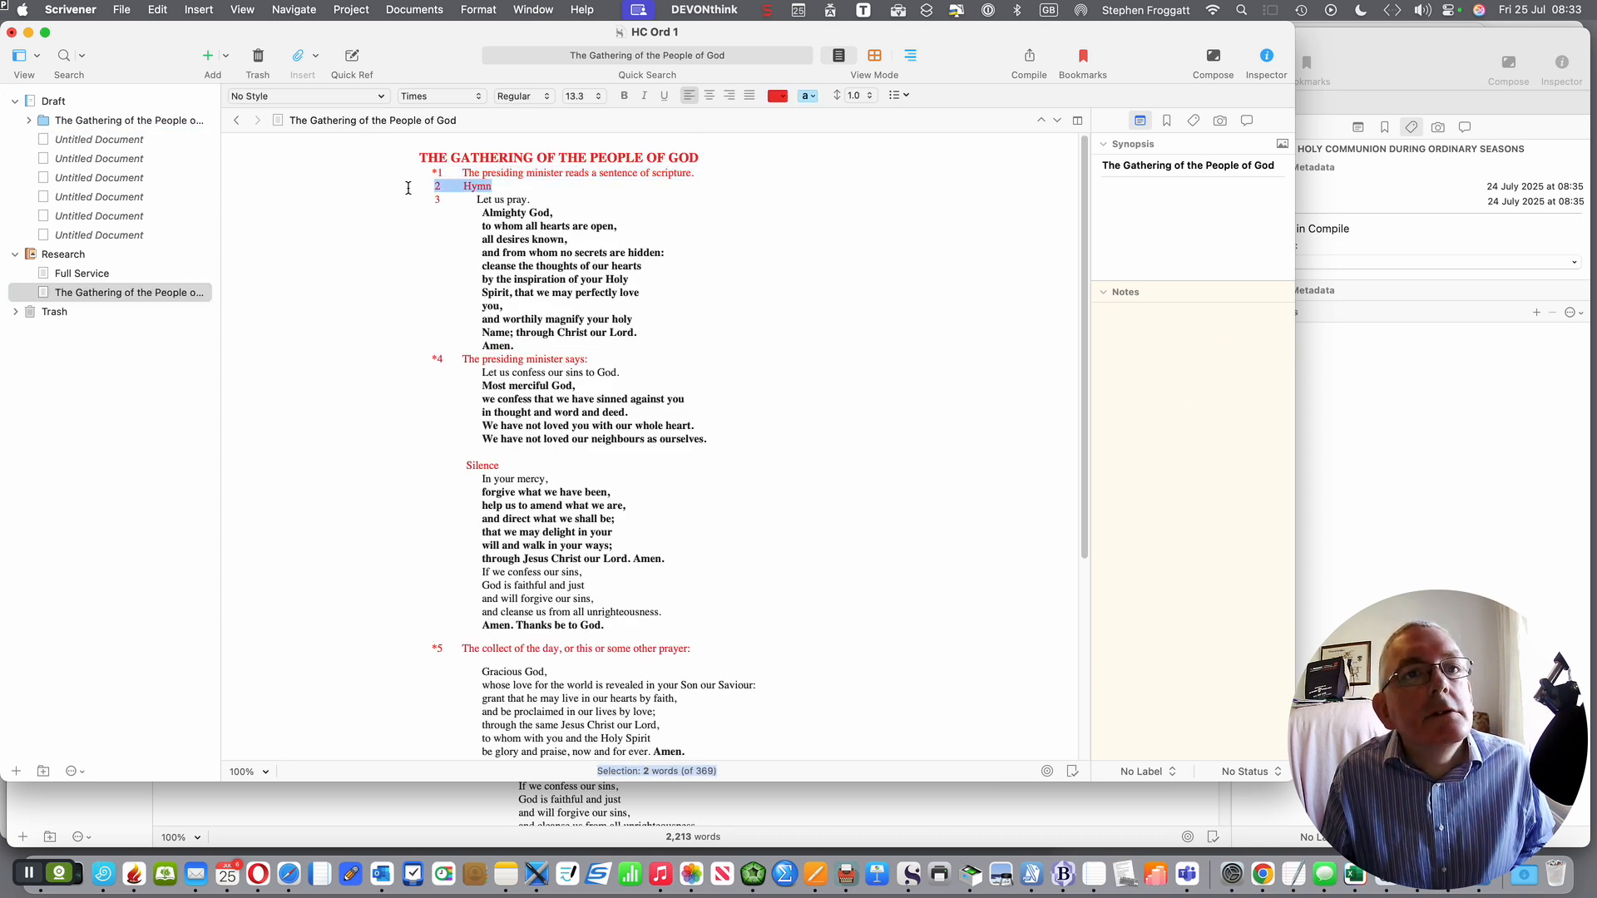
click(109, 159)
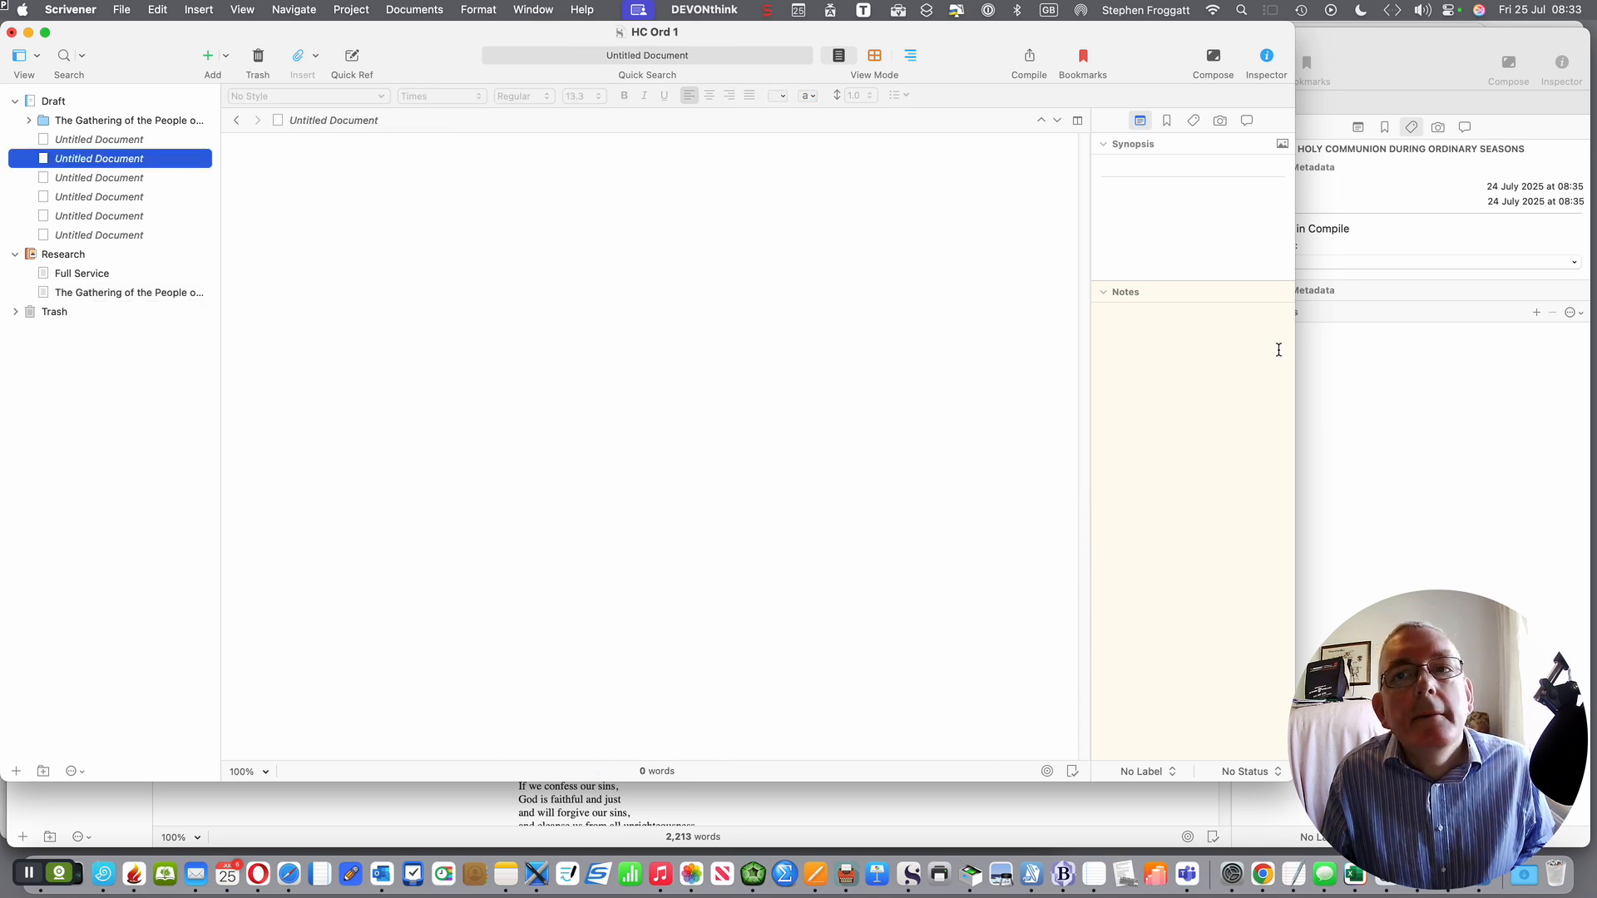
click(1190, 410)
key(super+v)
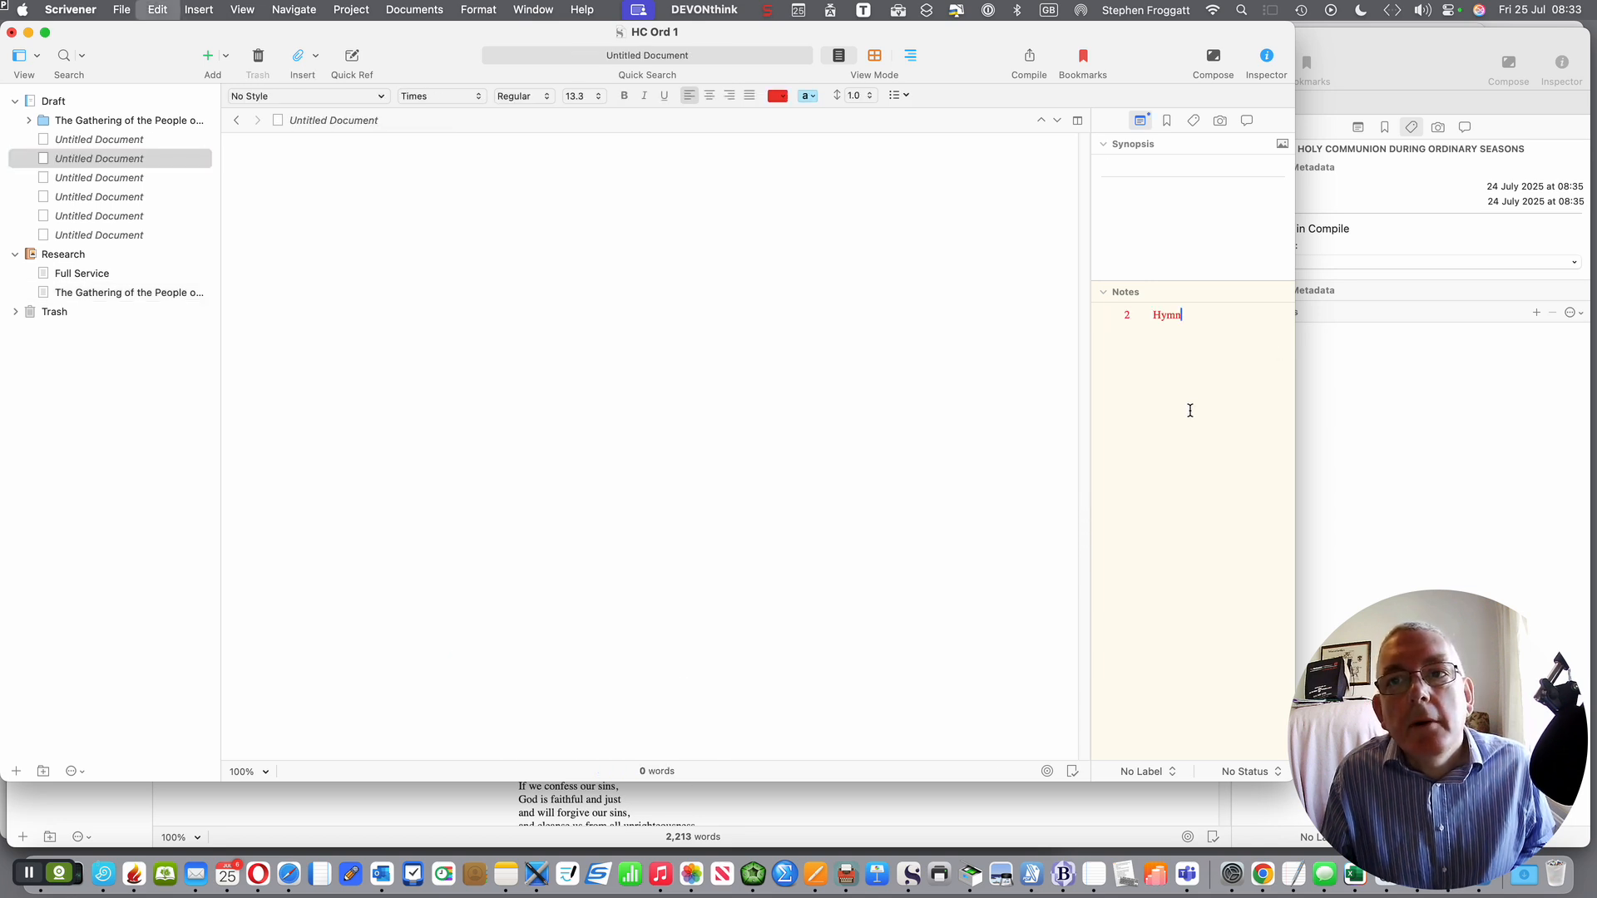
Step: Title the first untitled document in Draft, the one with rubric 1 in its notes, Opening Scripture
click(136, 139)
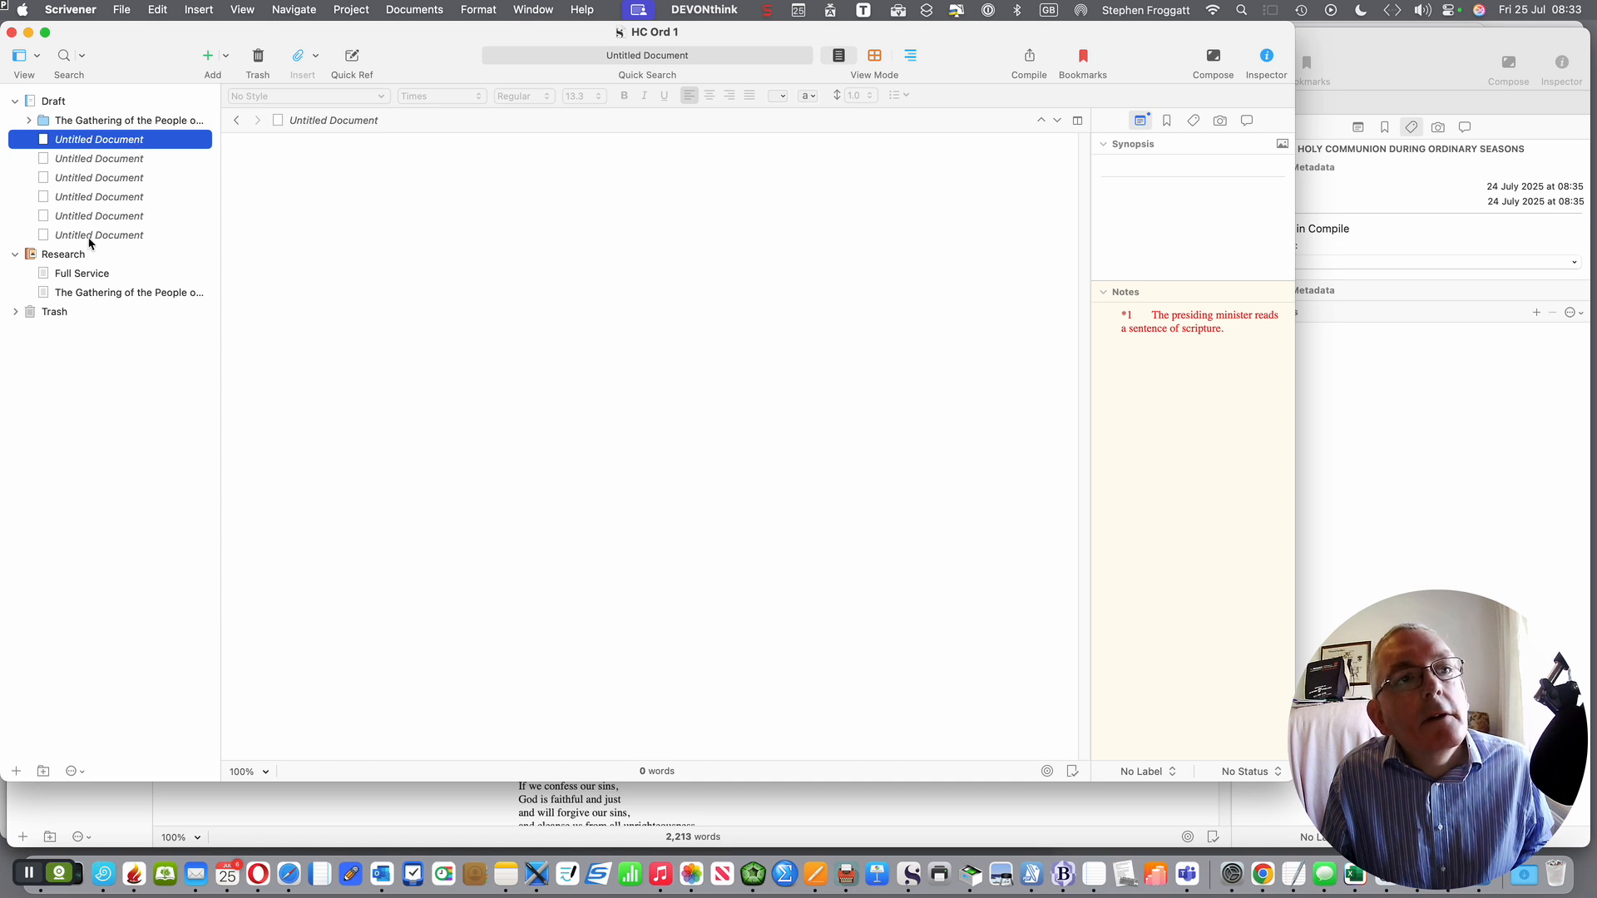
click(103, 140)
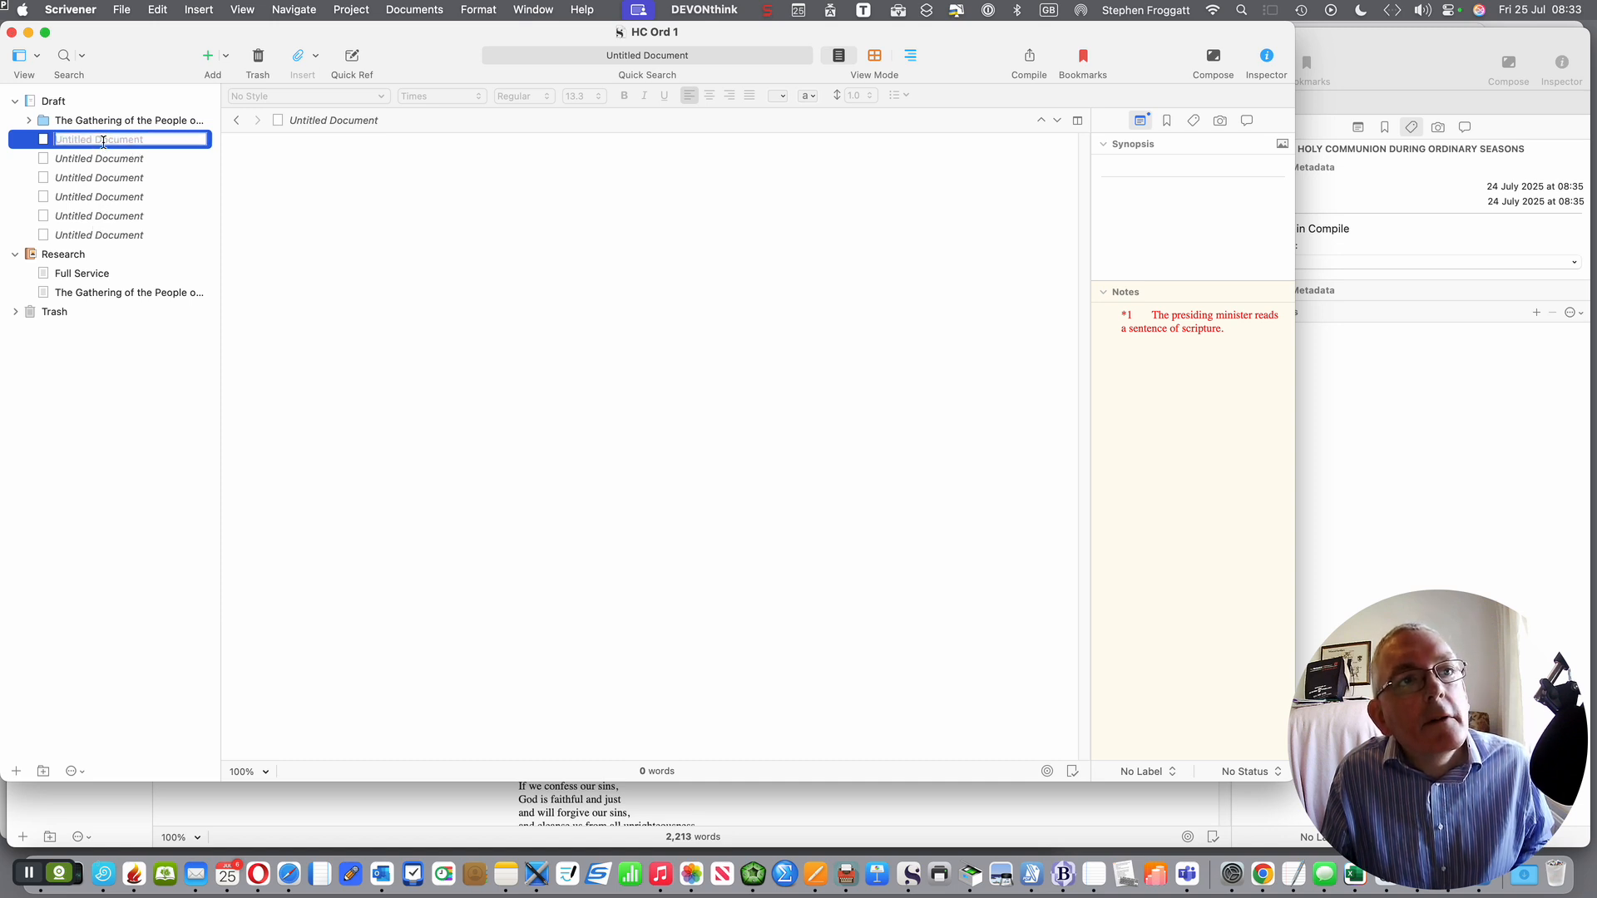
text(Opening Scripture)
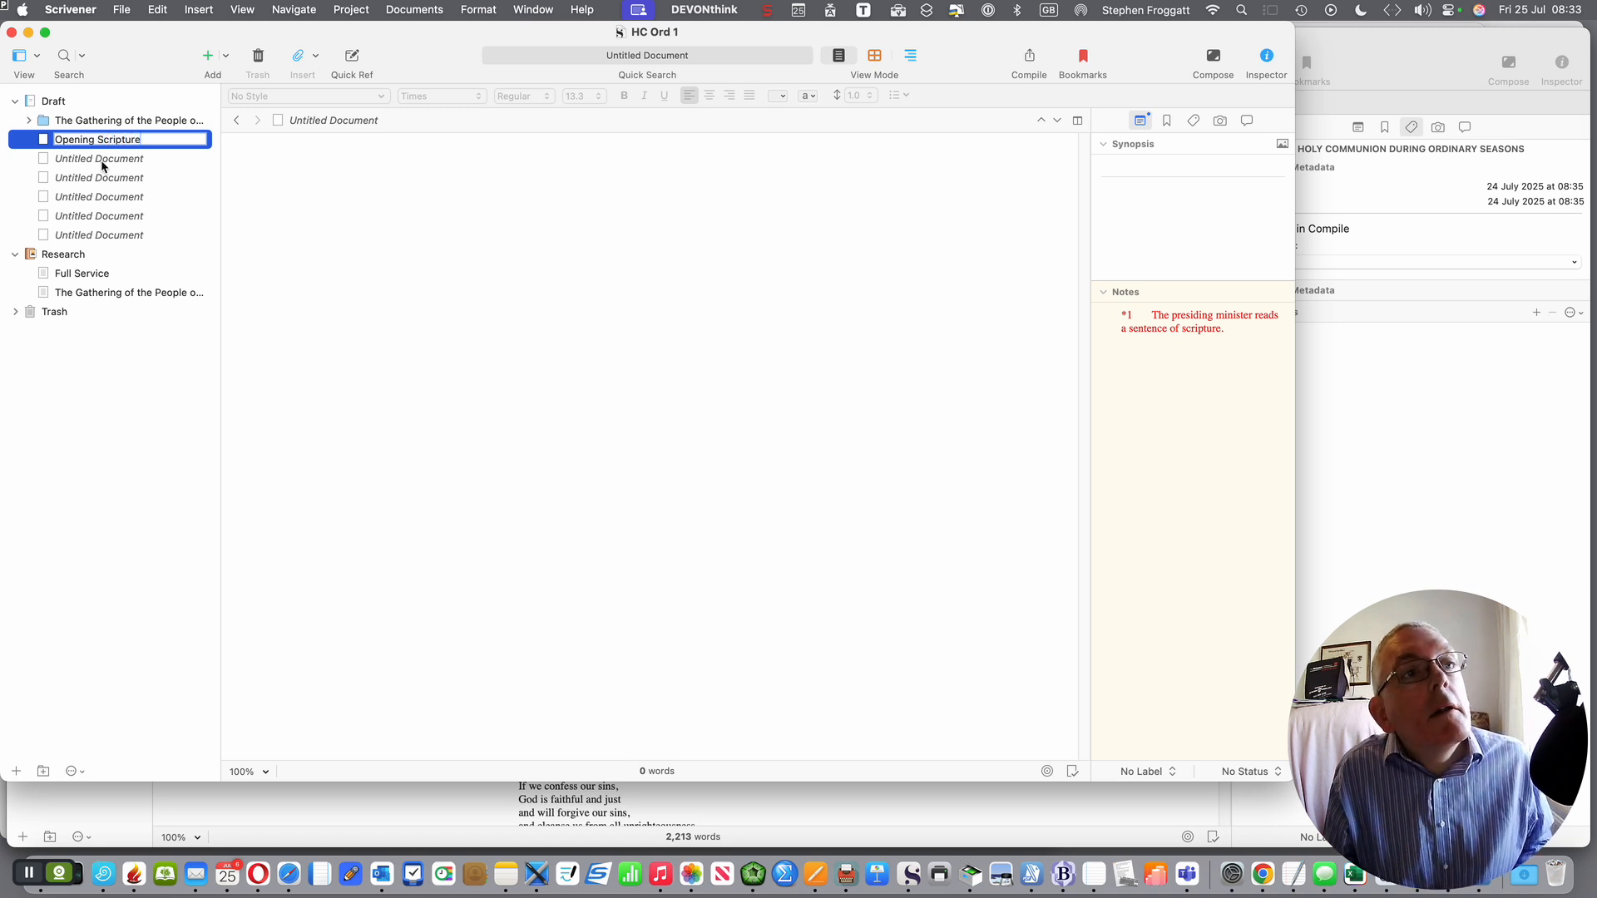
Step: Title the document below Opening Scripture Hymn 1
click(103, 159)
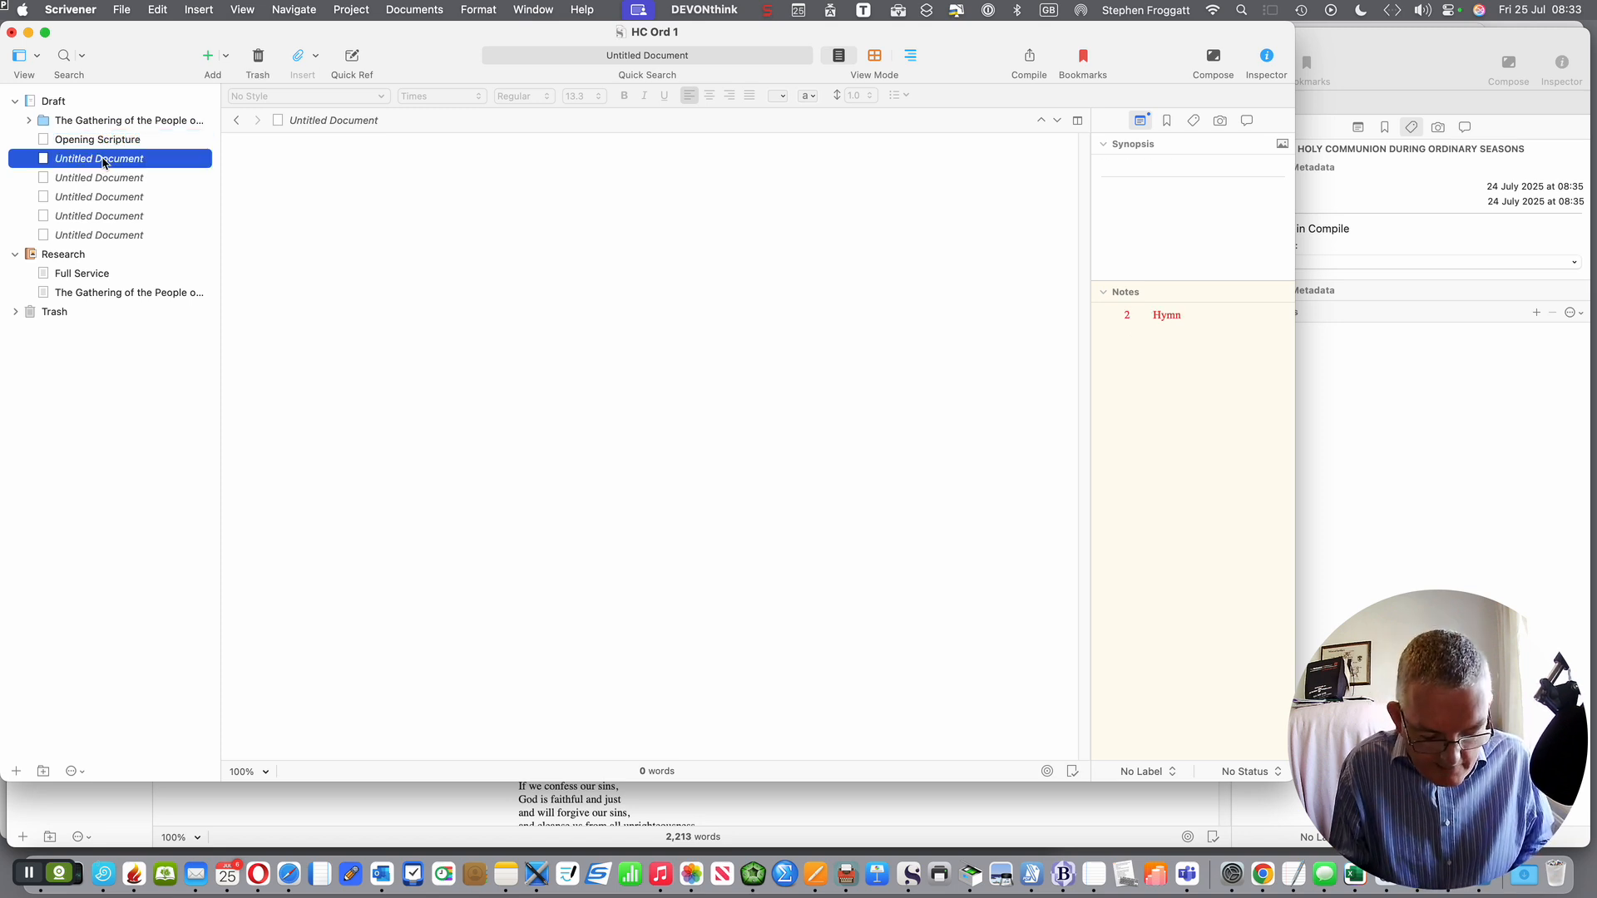
key(space)
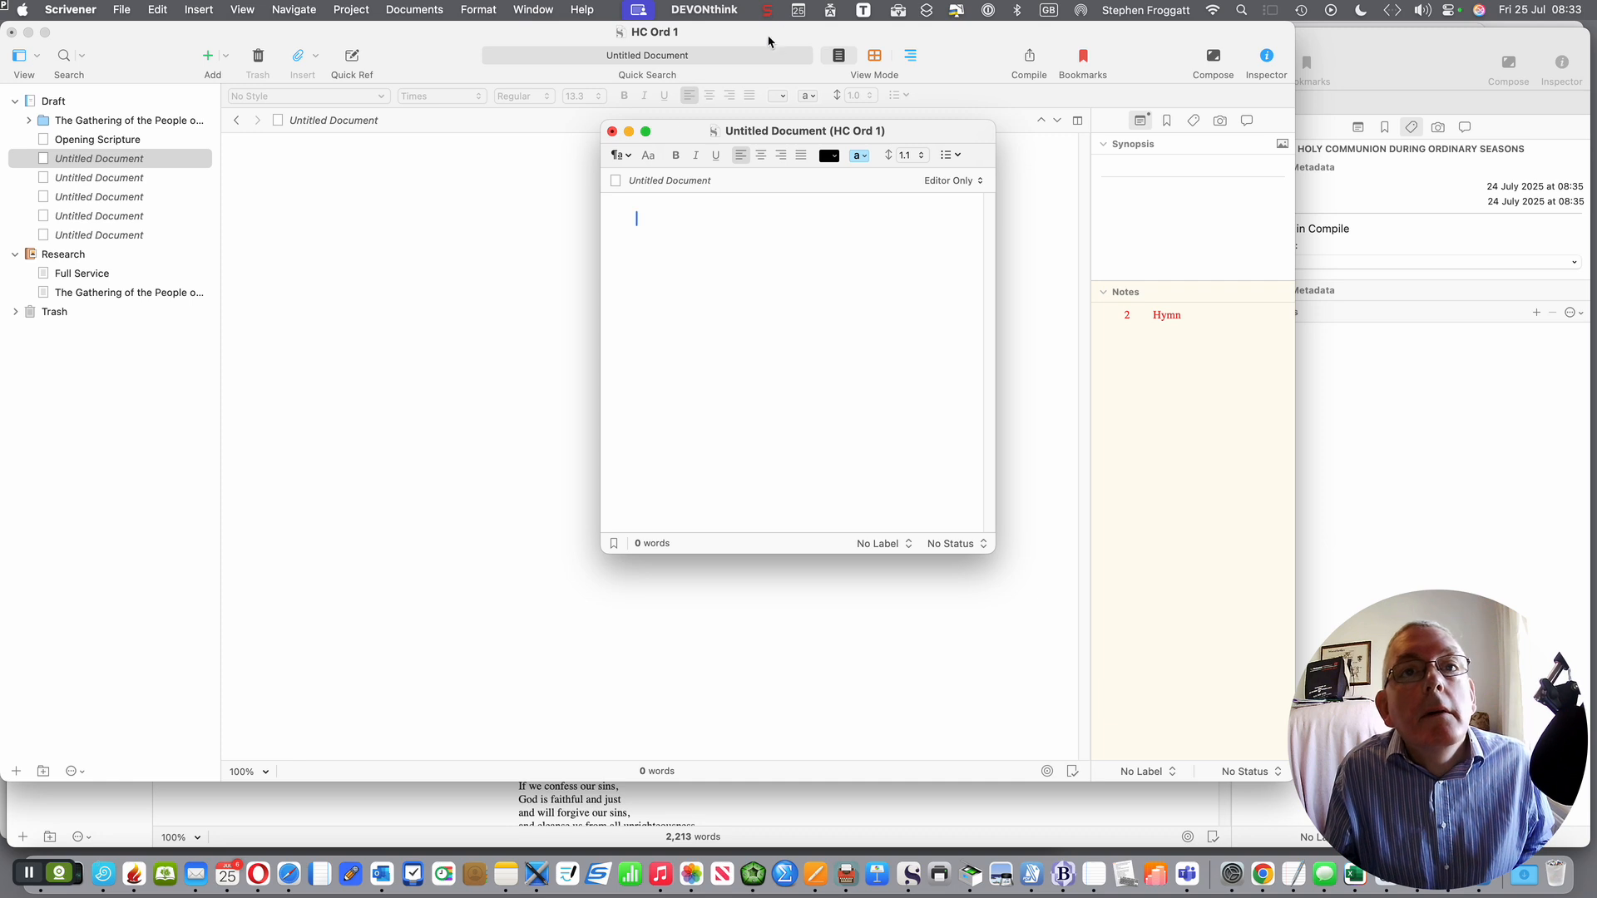
click(613, 131)
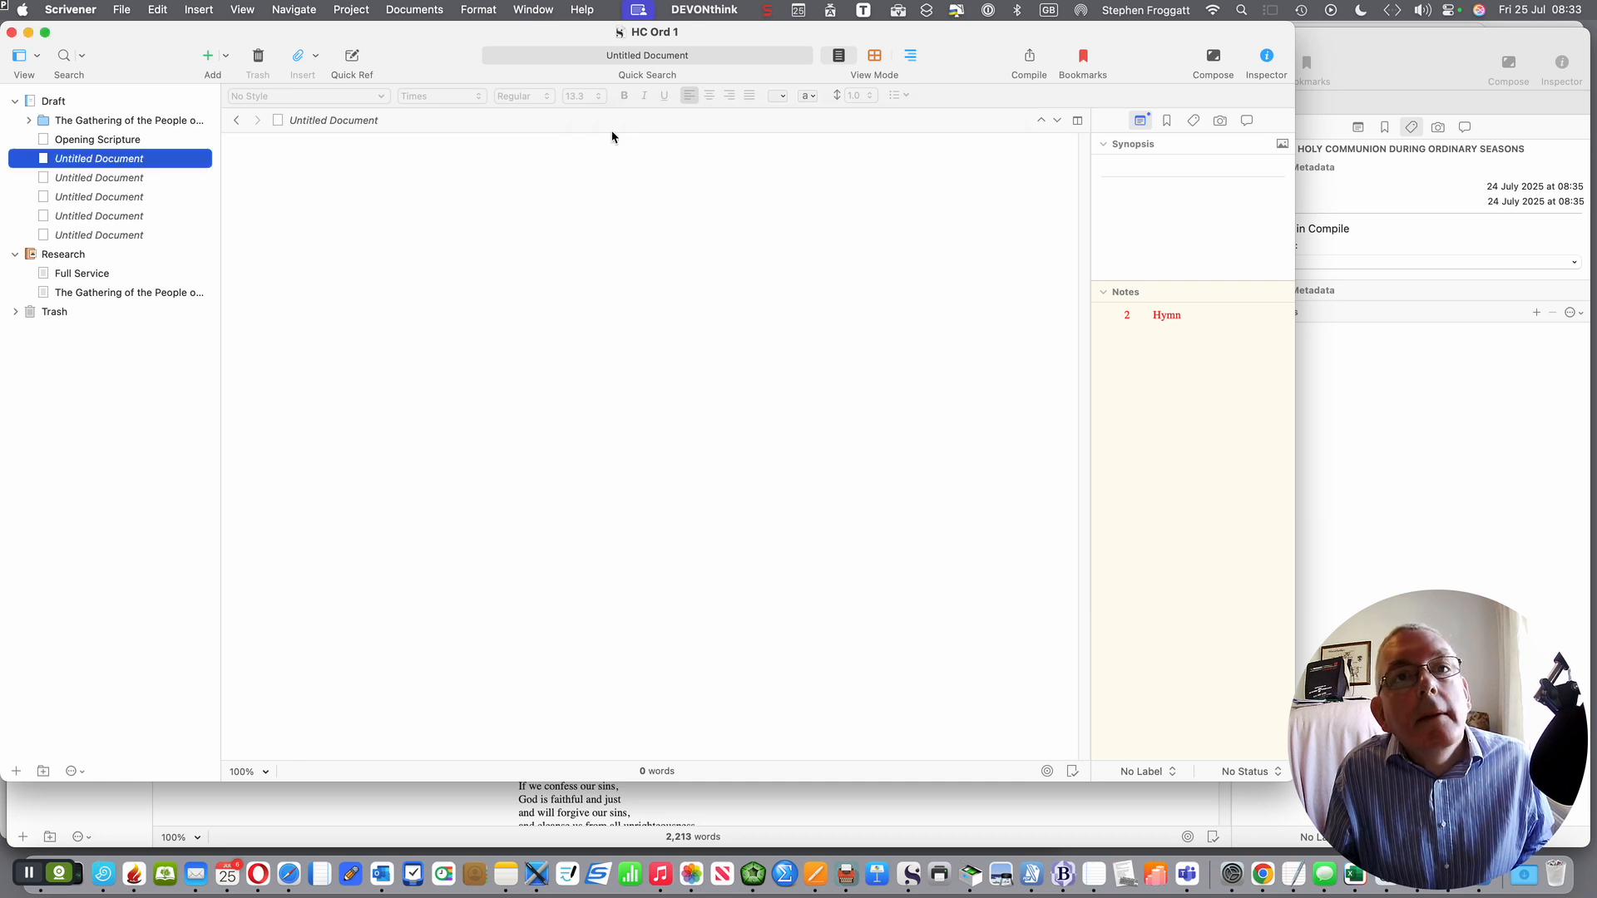
double_click(104, 160)
text(Hymn 1)
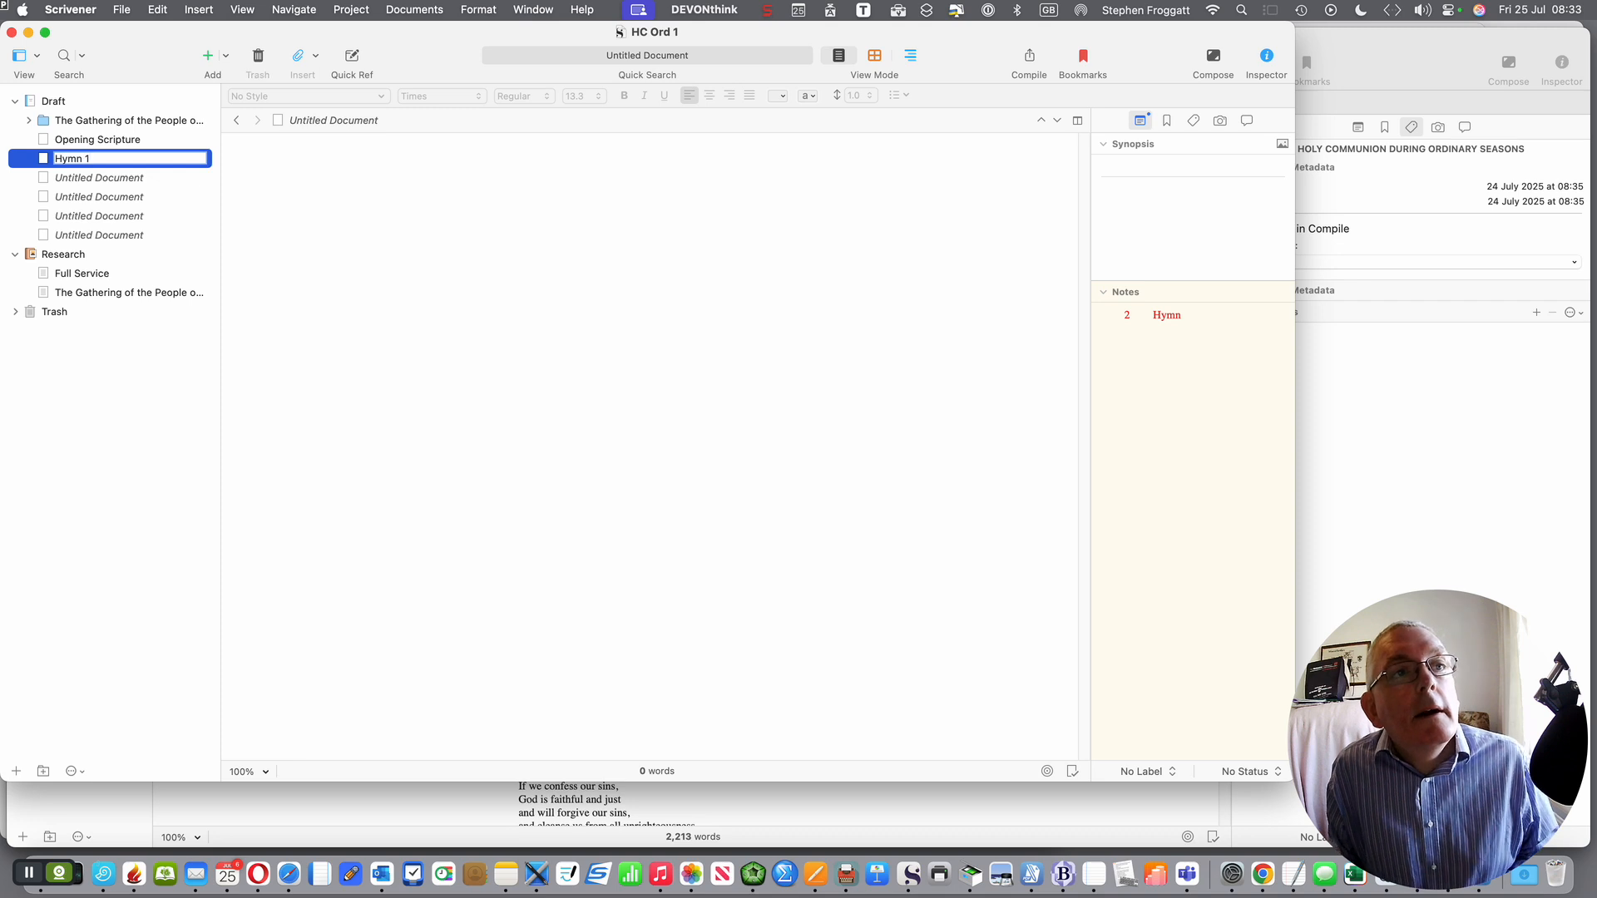
key(Return)
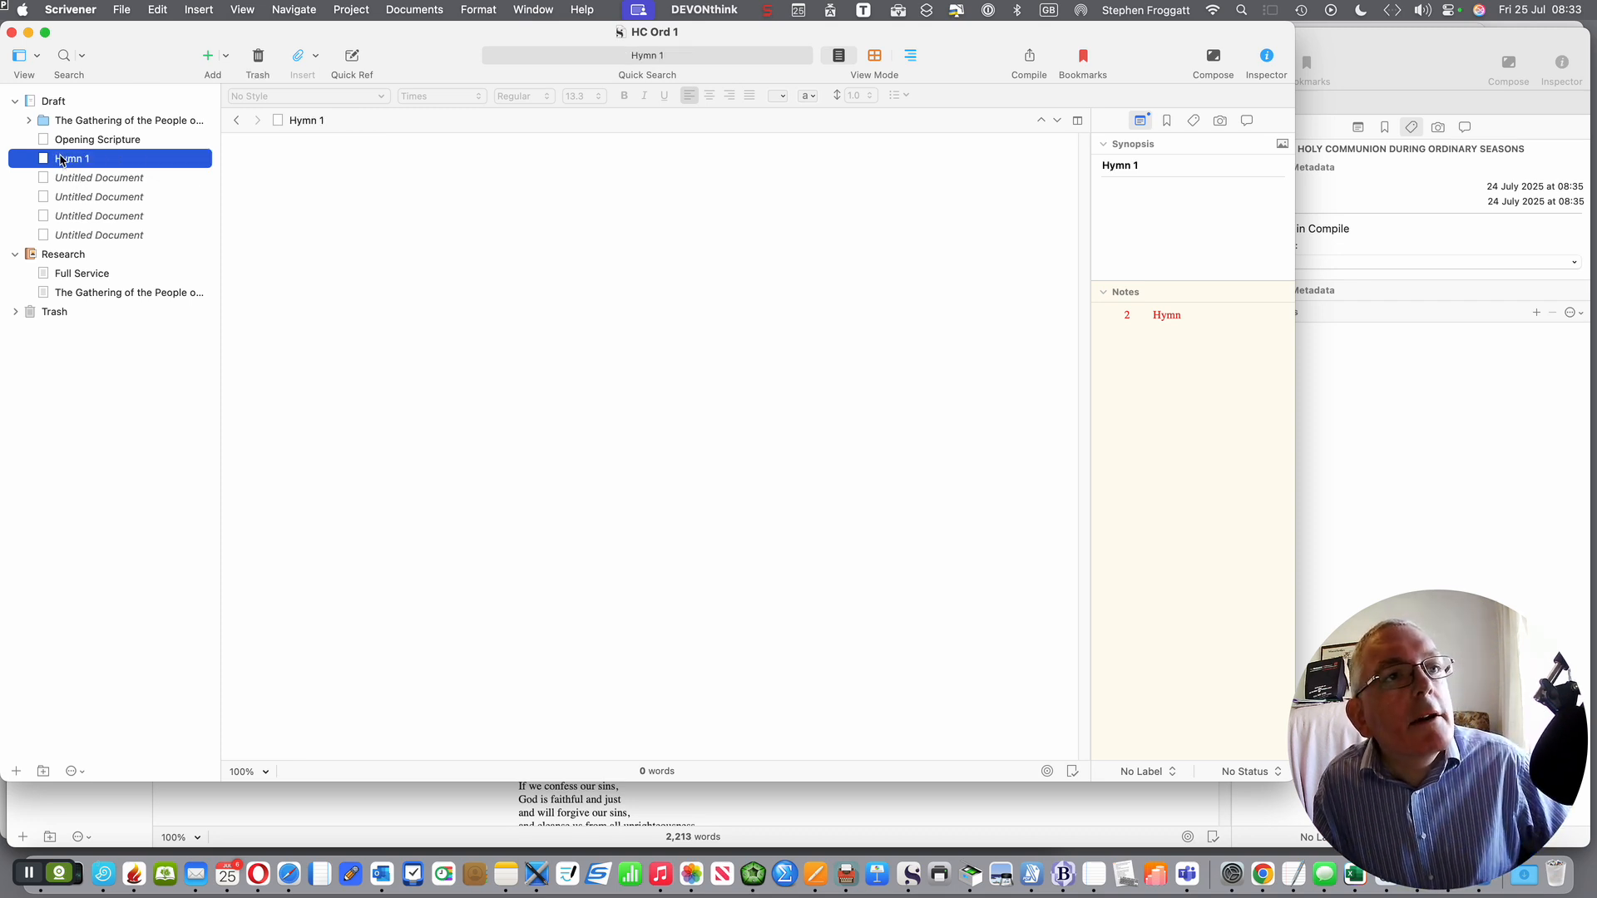
Step: Change the icon of the Hymn 1 document in Draft to Music
right_click(60, 160)
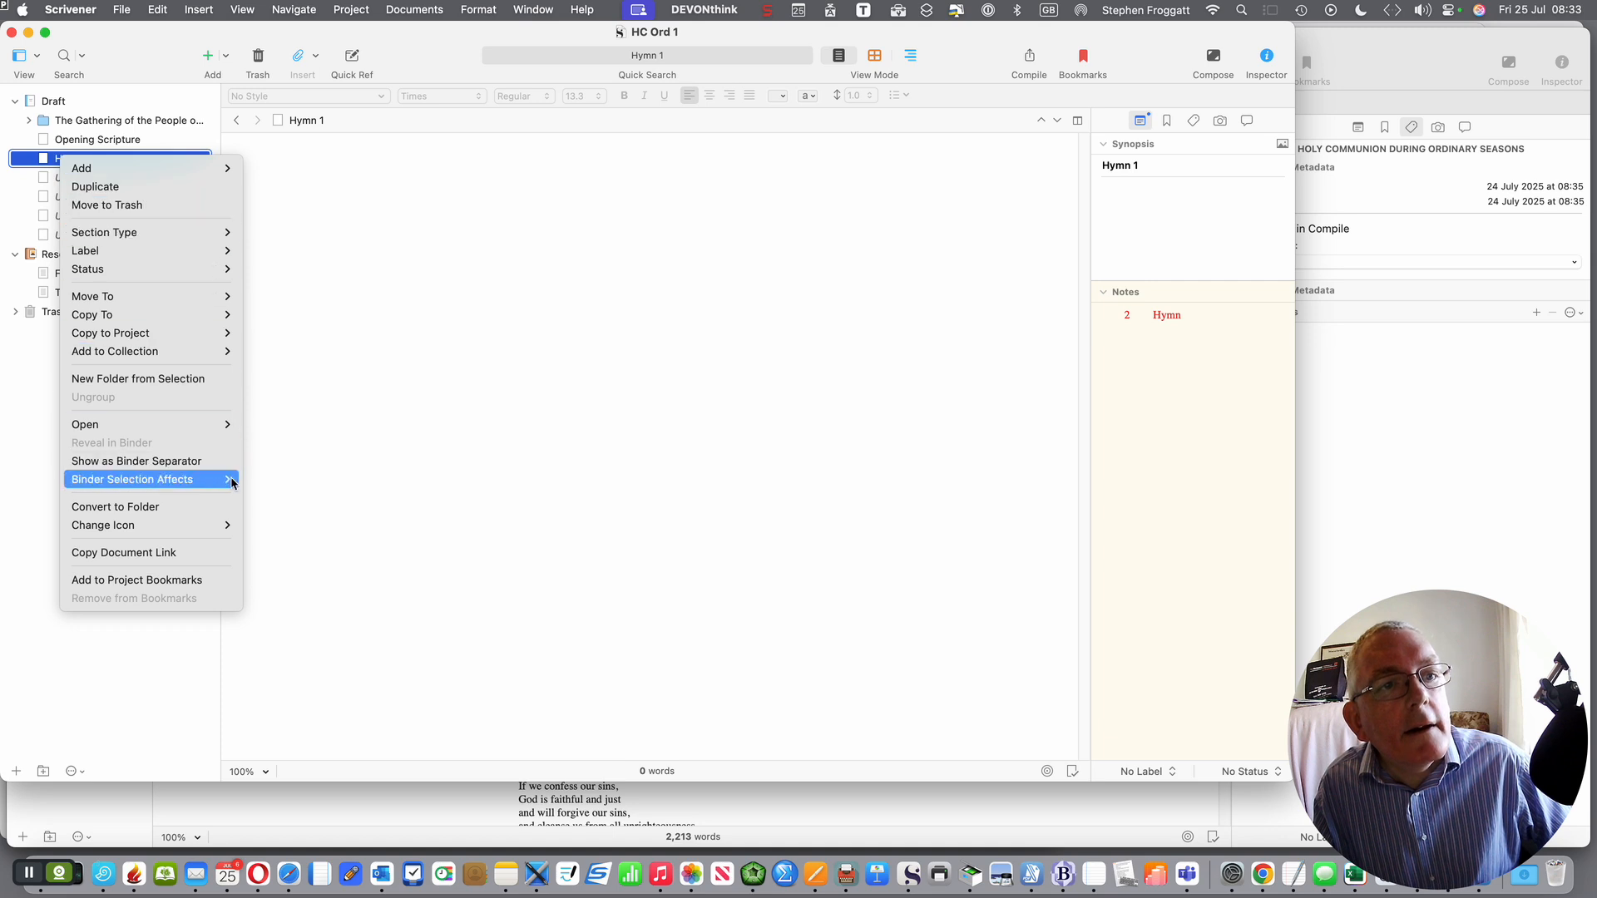
mouse_move(204, 525)
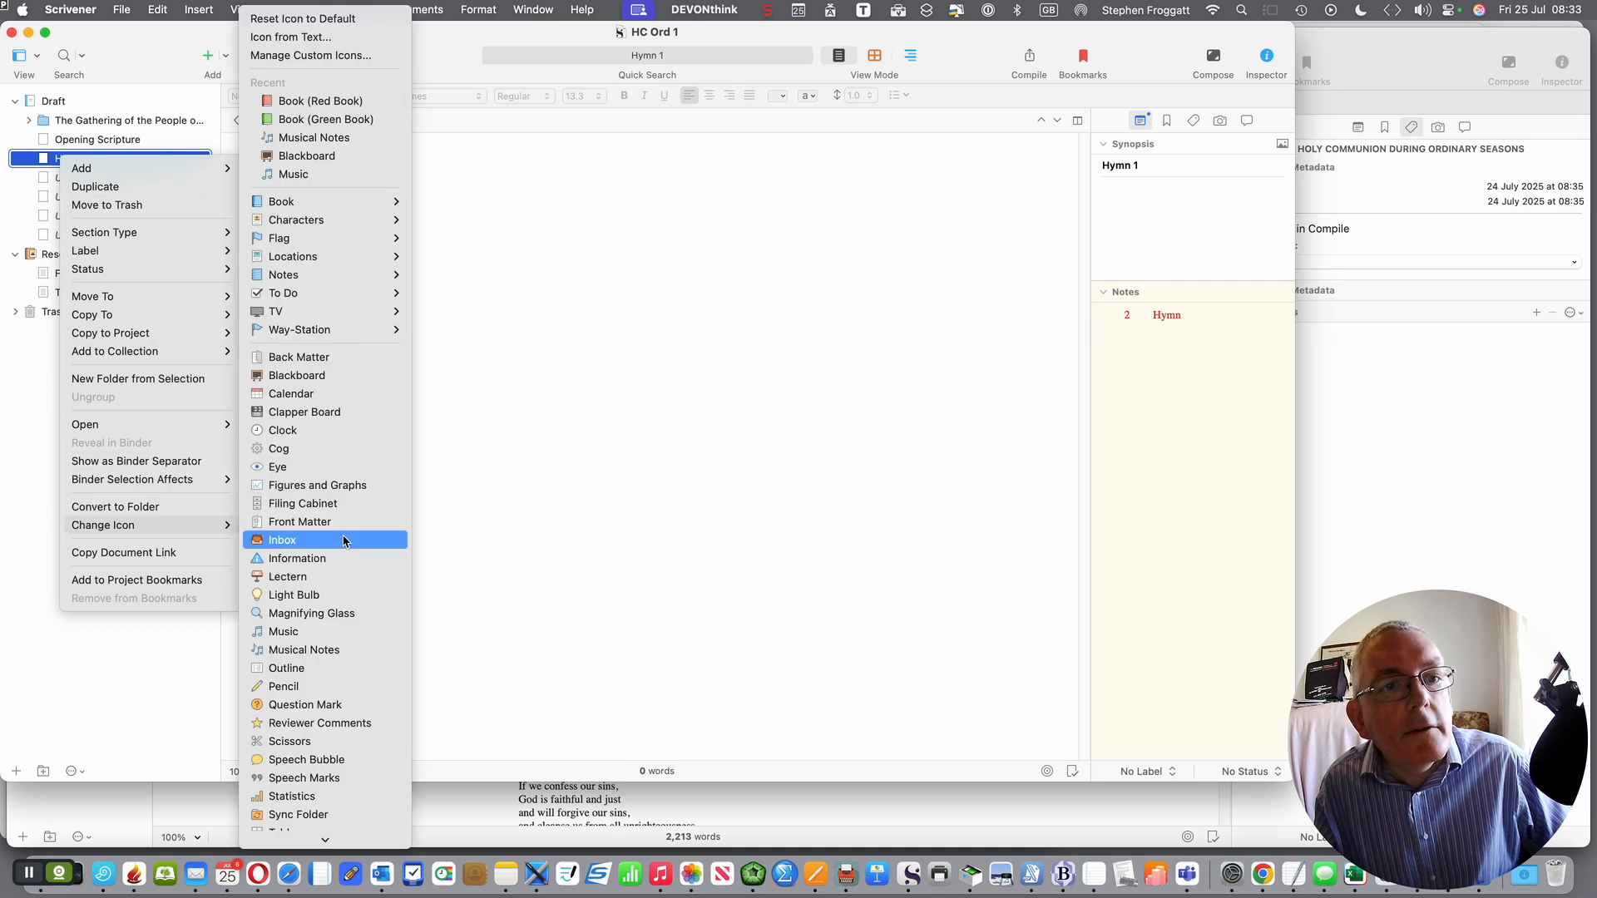
scroll(345, 584, down, 2)
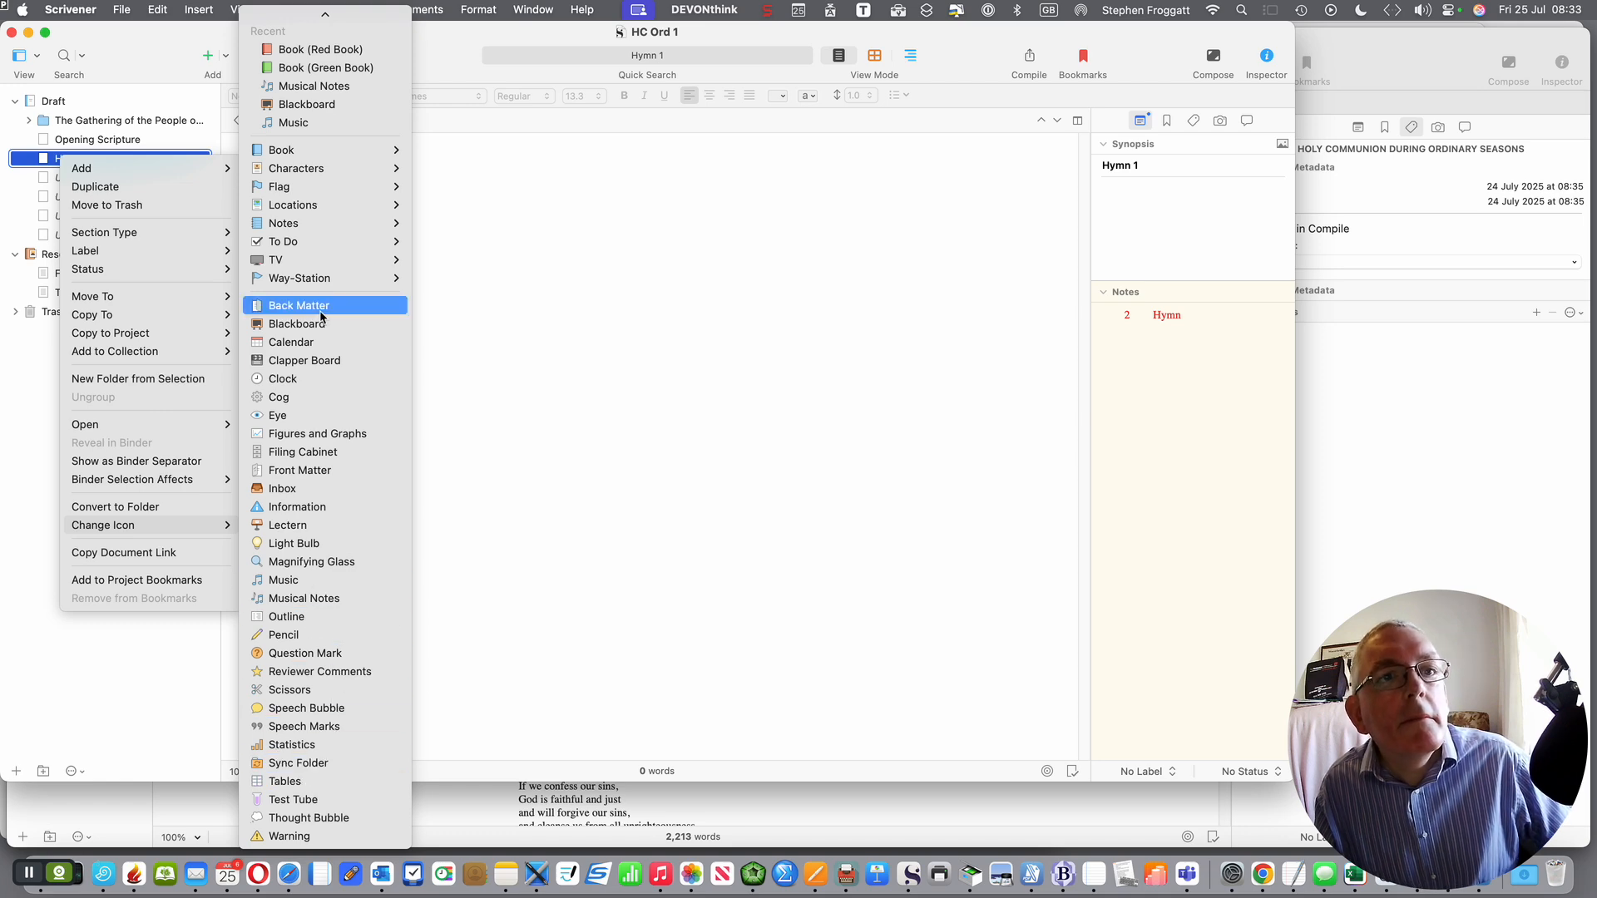
click(303, 581)
Step: Change the icon of the Opening Scripture document in Draft to Lectern
click(114, 141)
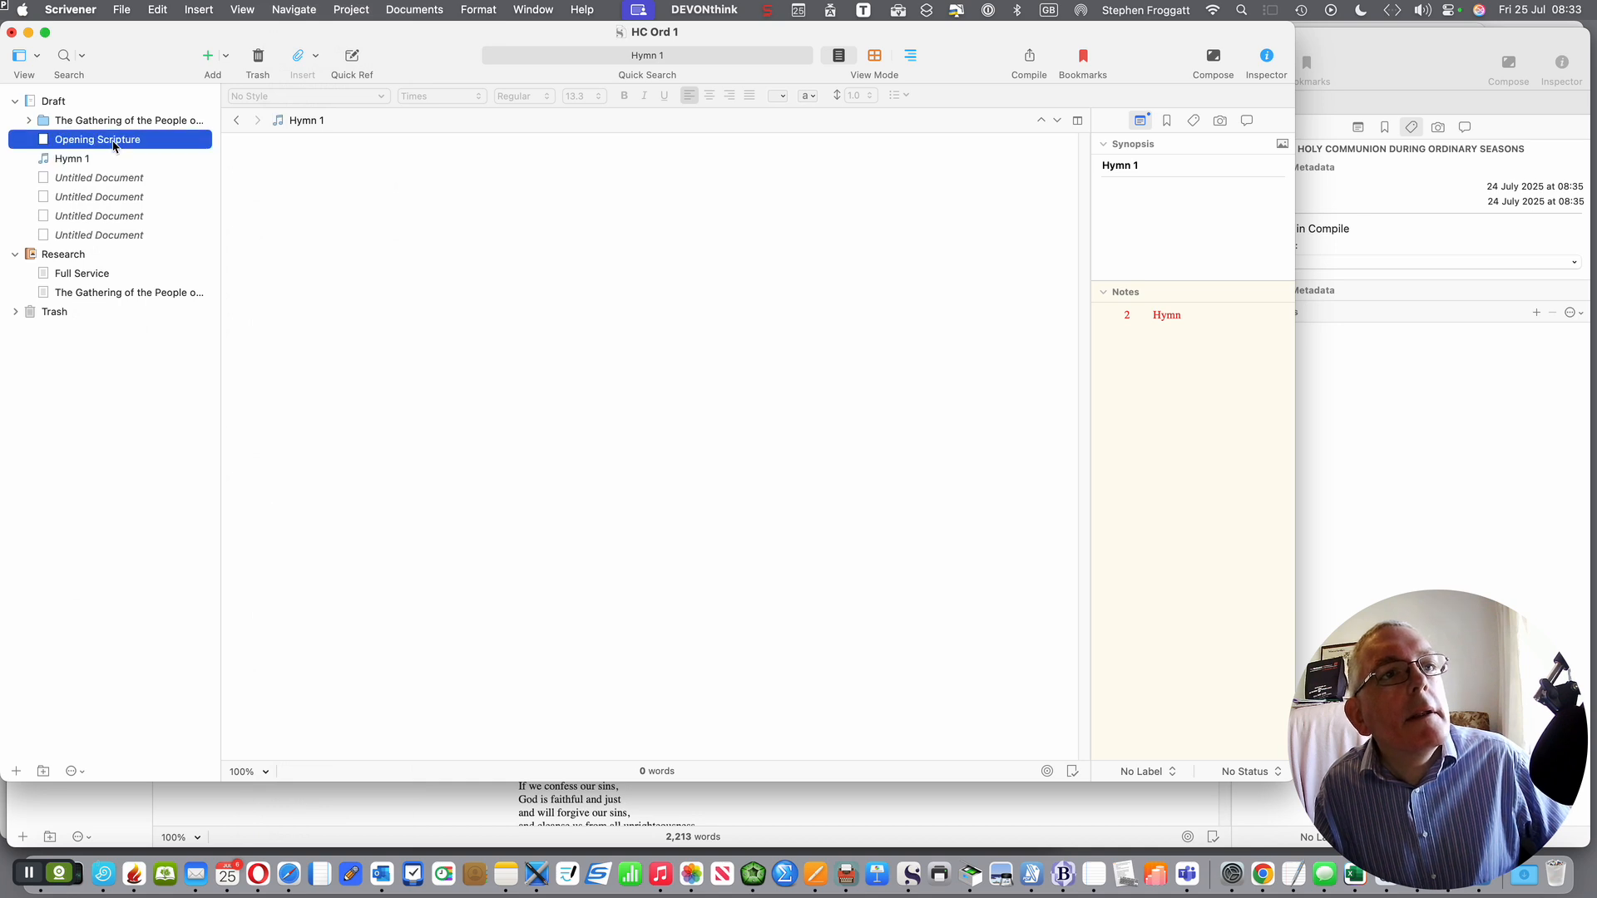
right_click(114, 147)
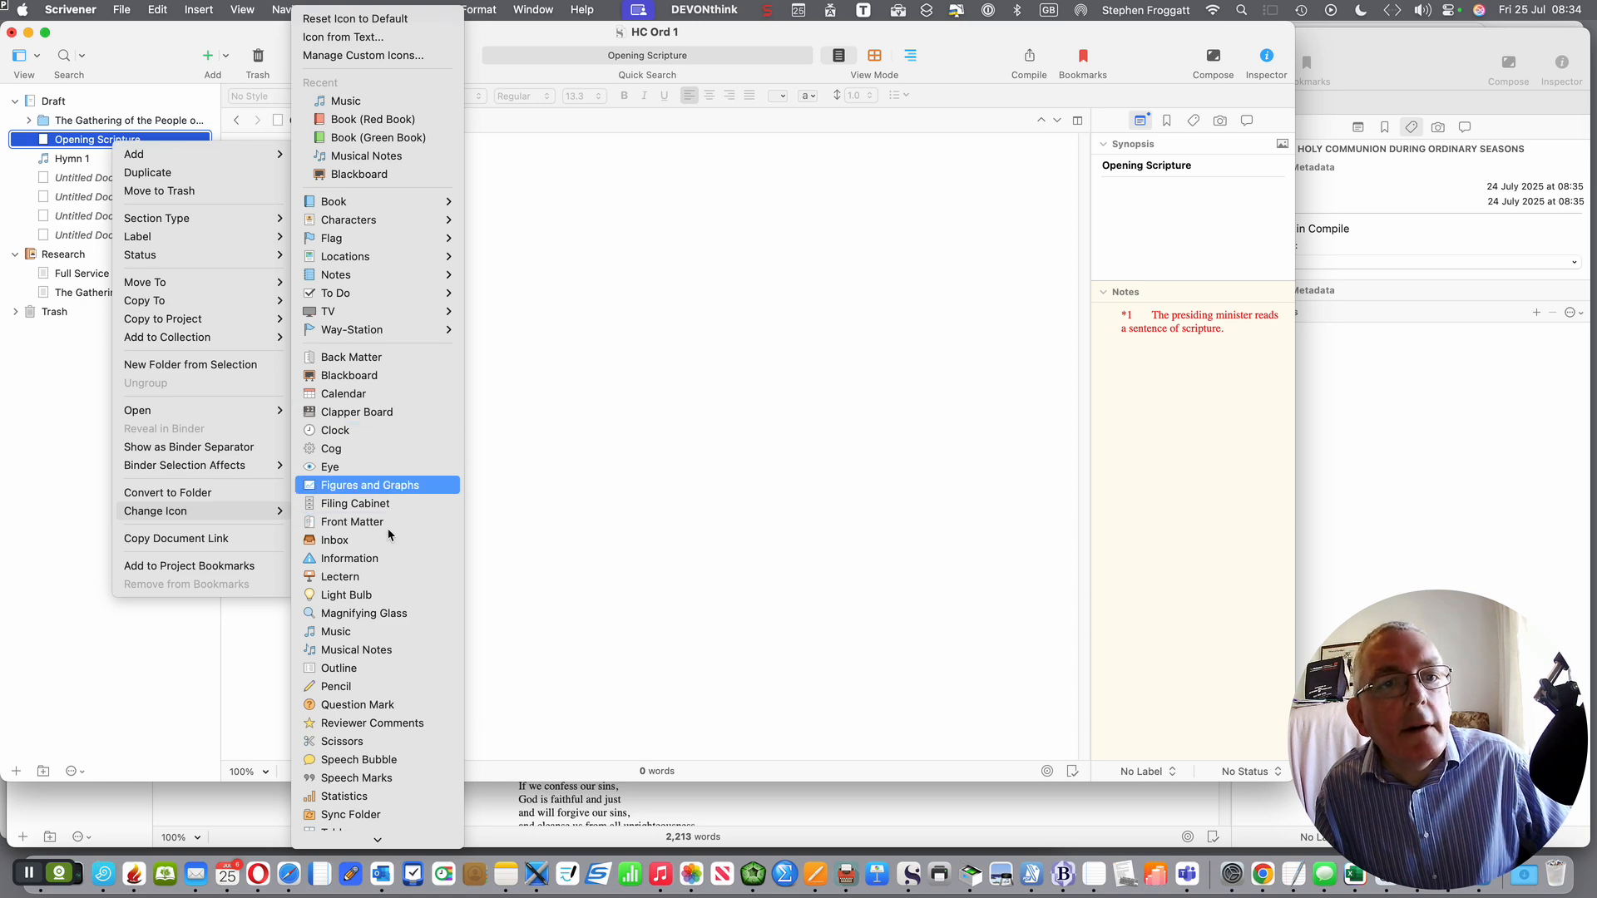
click(387, 577)
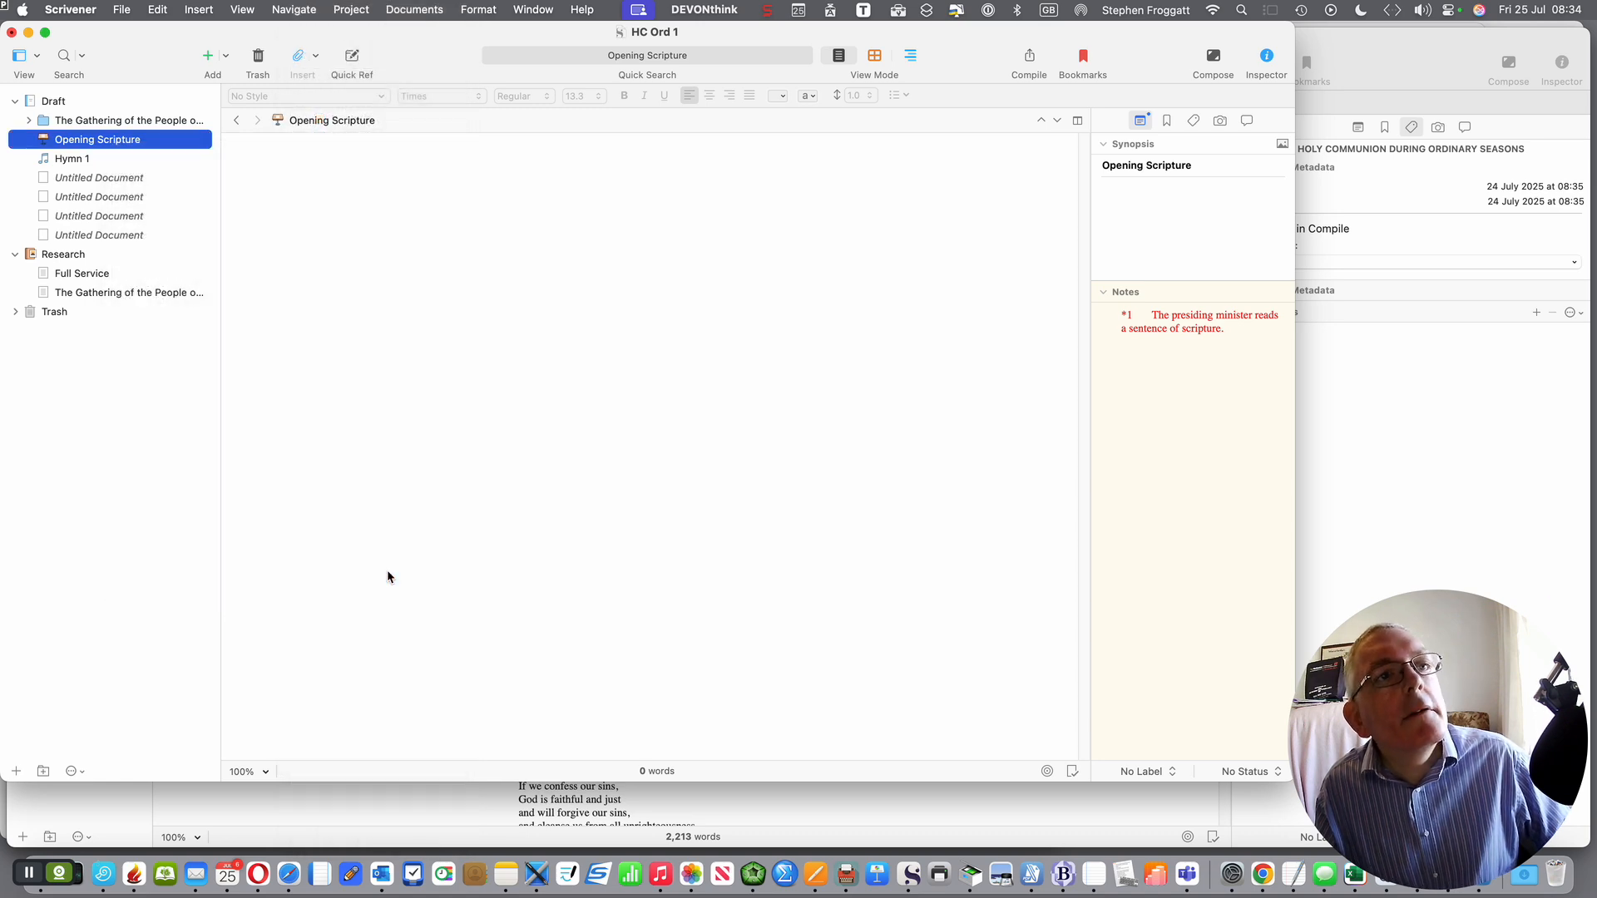
Step: Switch to the finished HC Ordinary 1 project and look through the service section documents in its Research folder
click(111, 217)
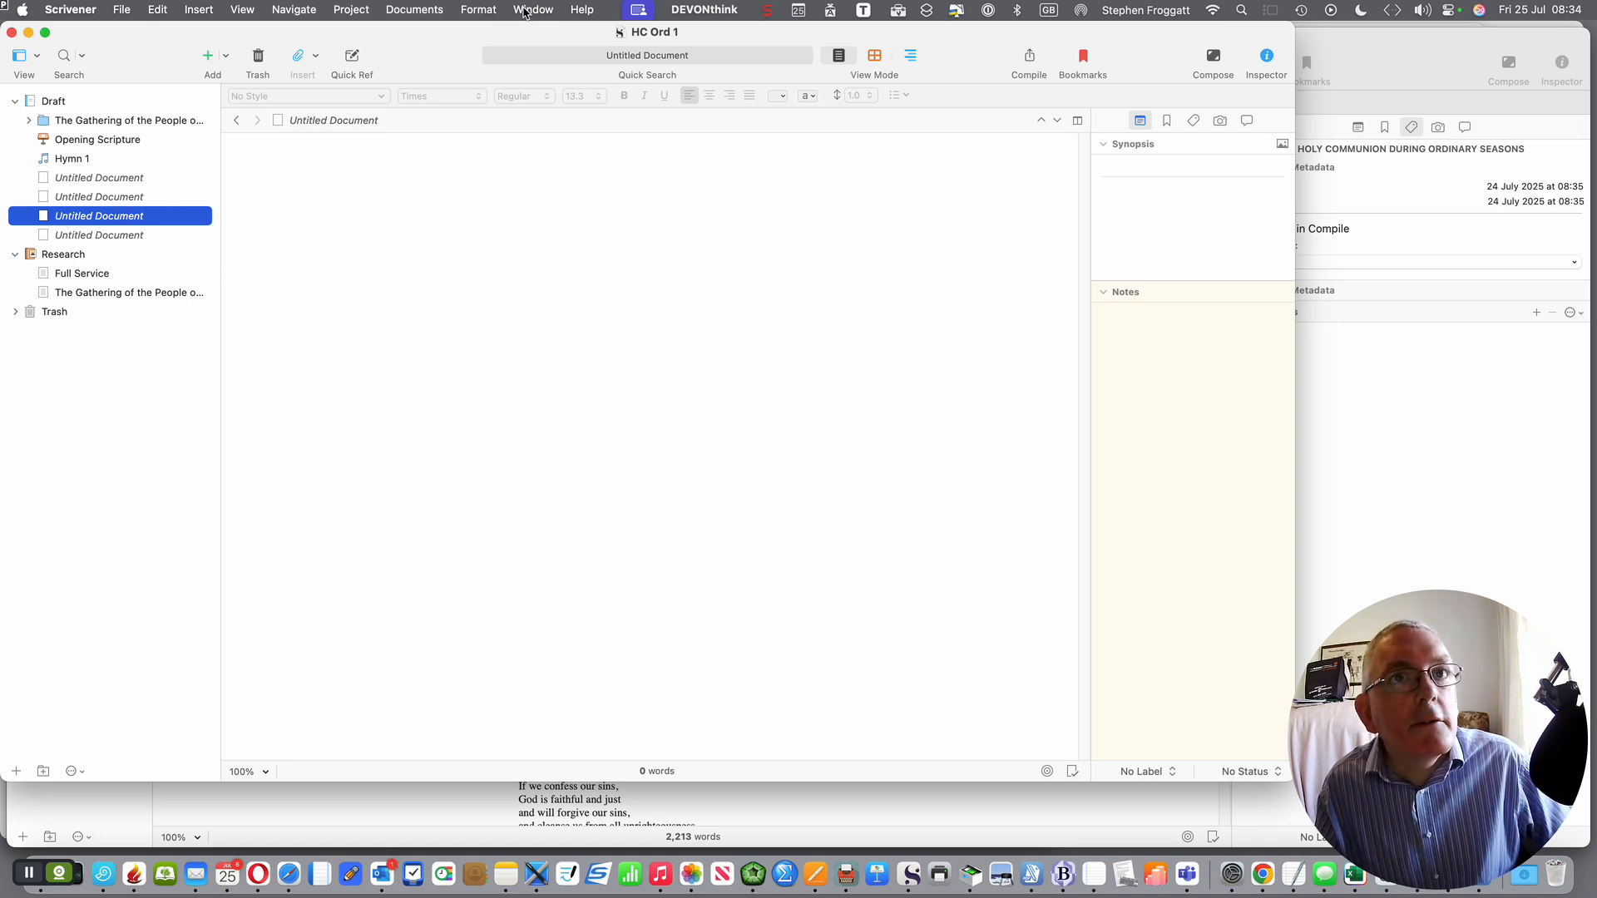
click(524, 10)
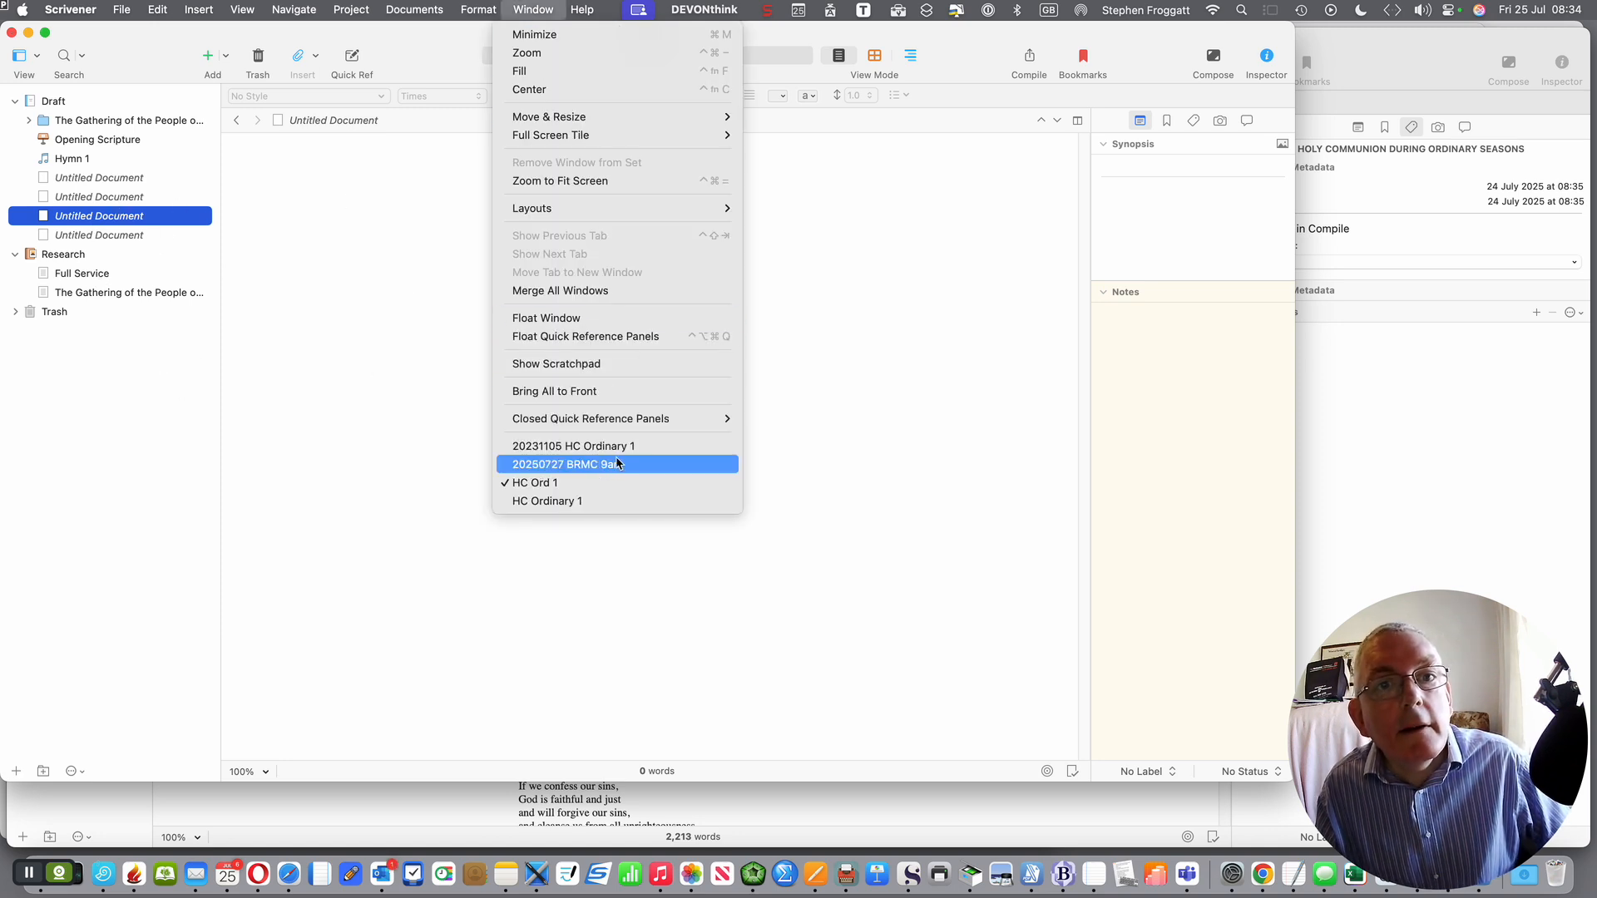
click(622, 501)
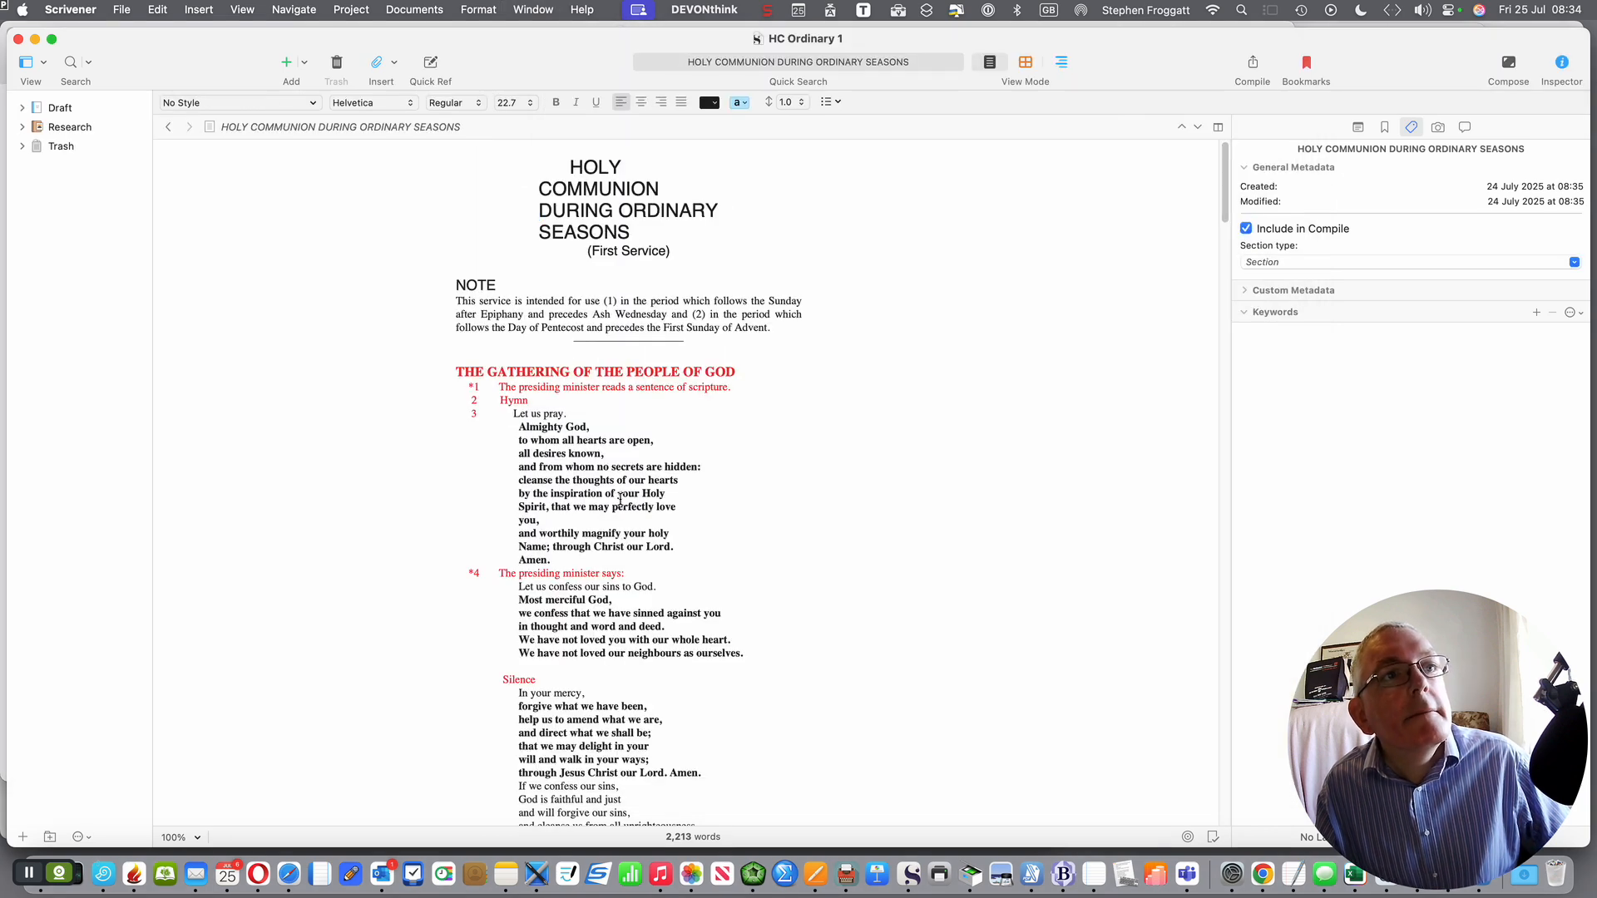
click(24, 126)
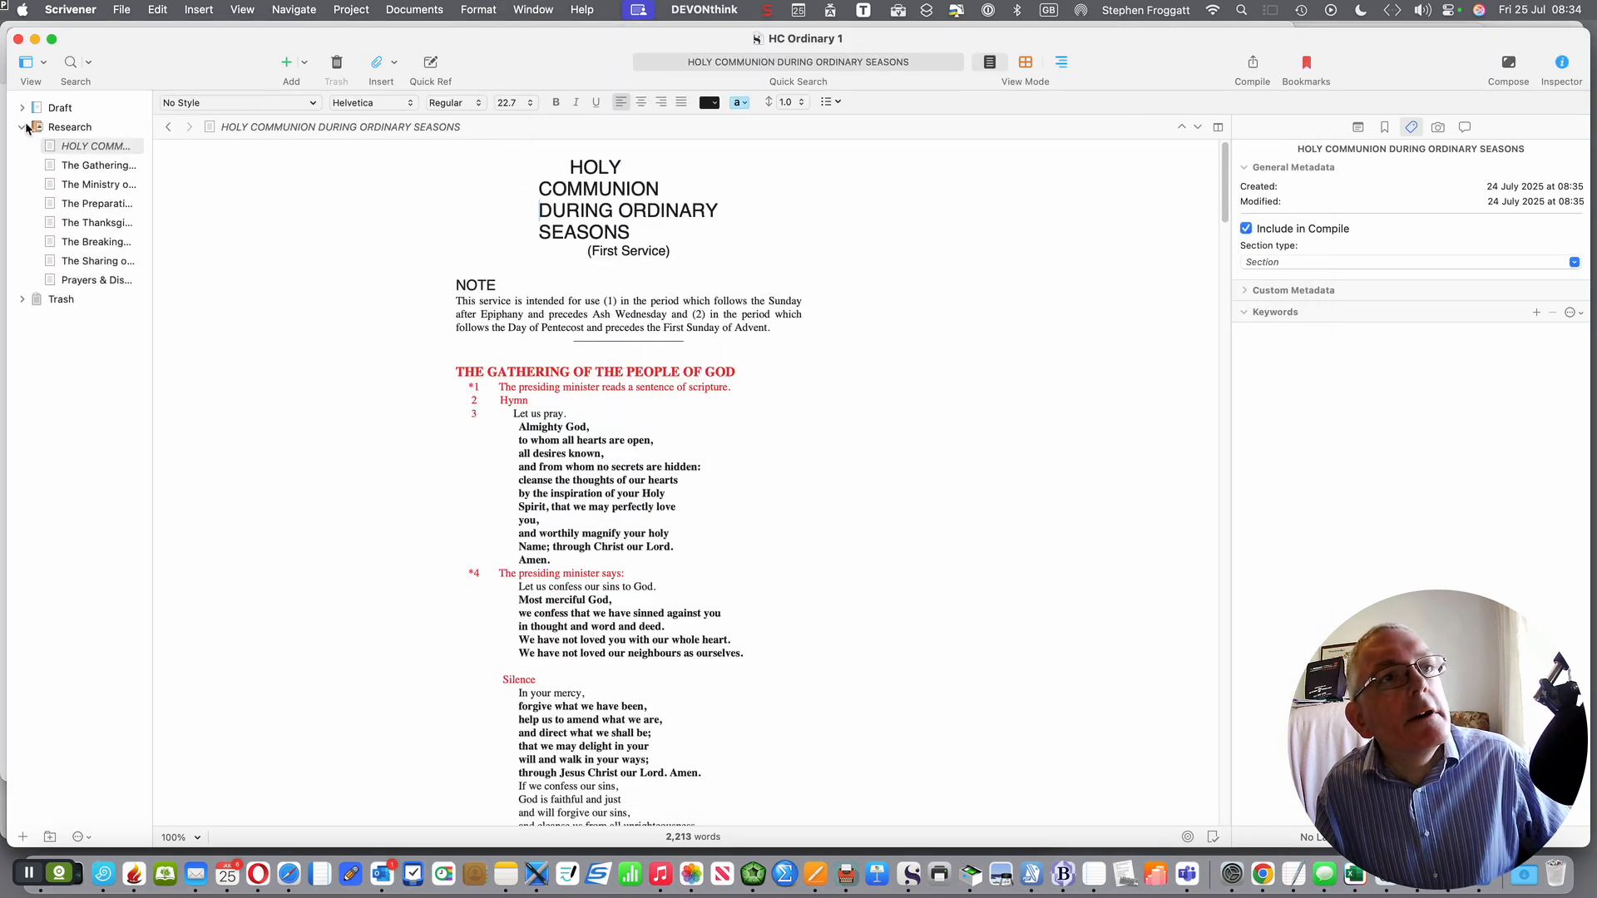
click(82, 146)
click(106, 165)
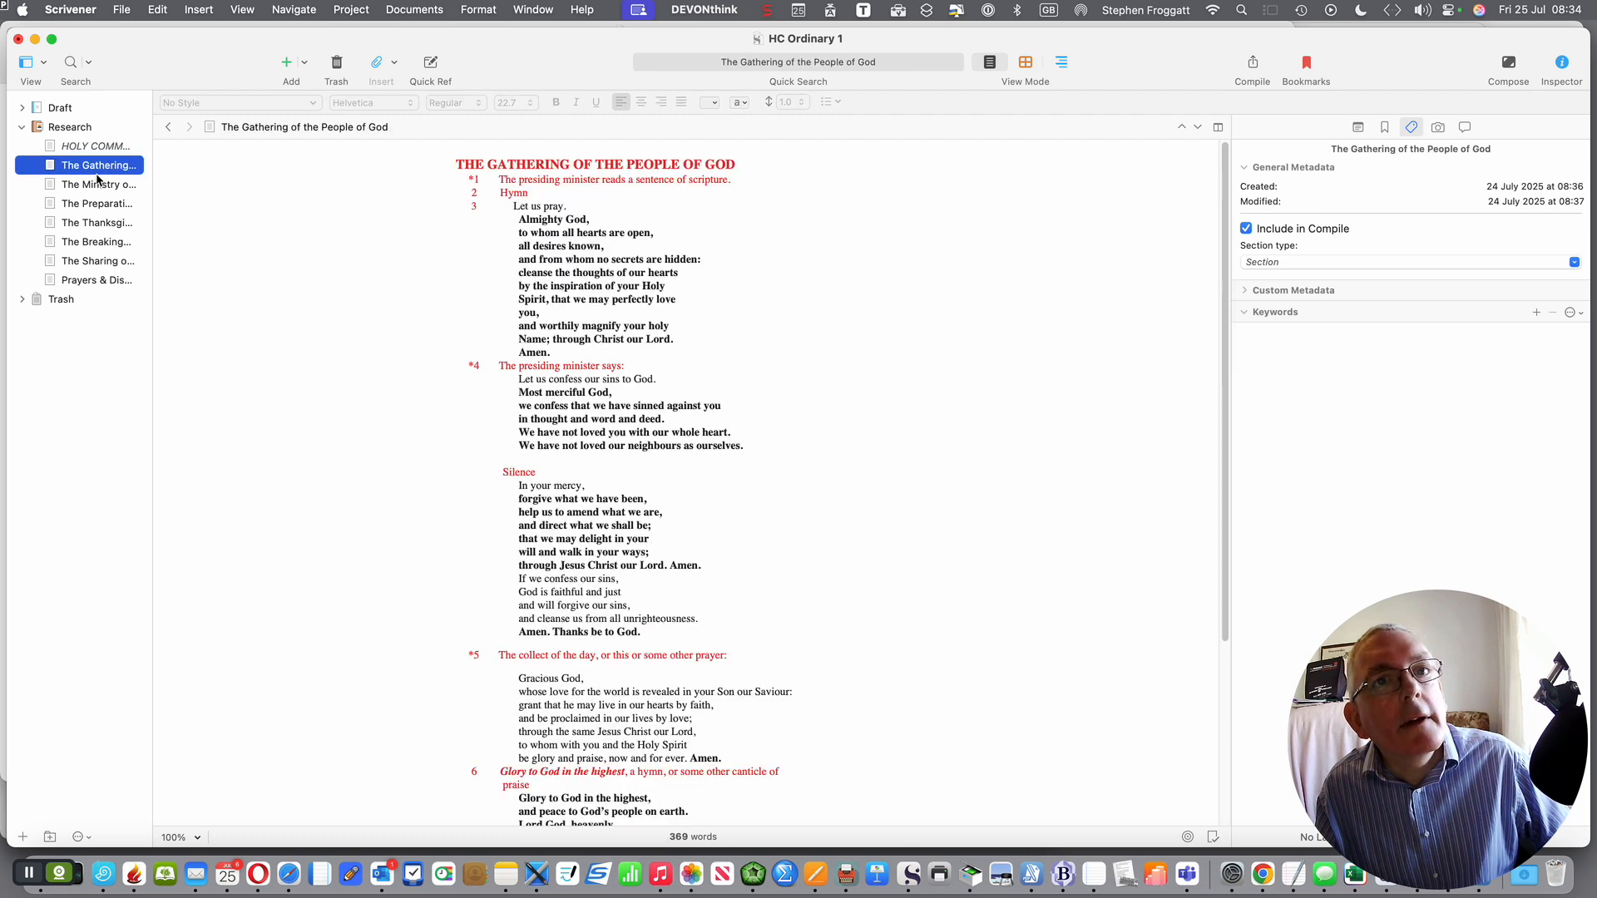
click(96, 184)
click(94, 203)
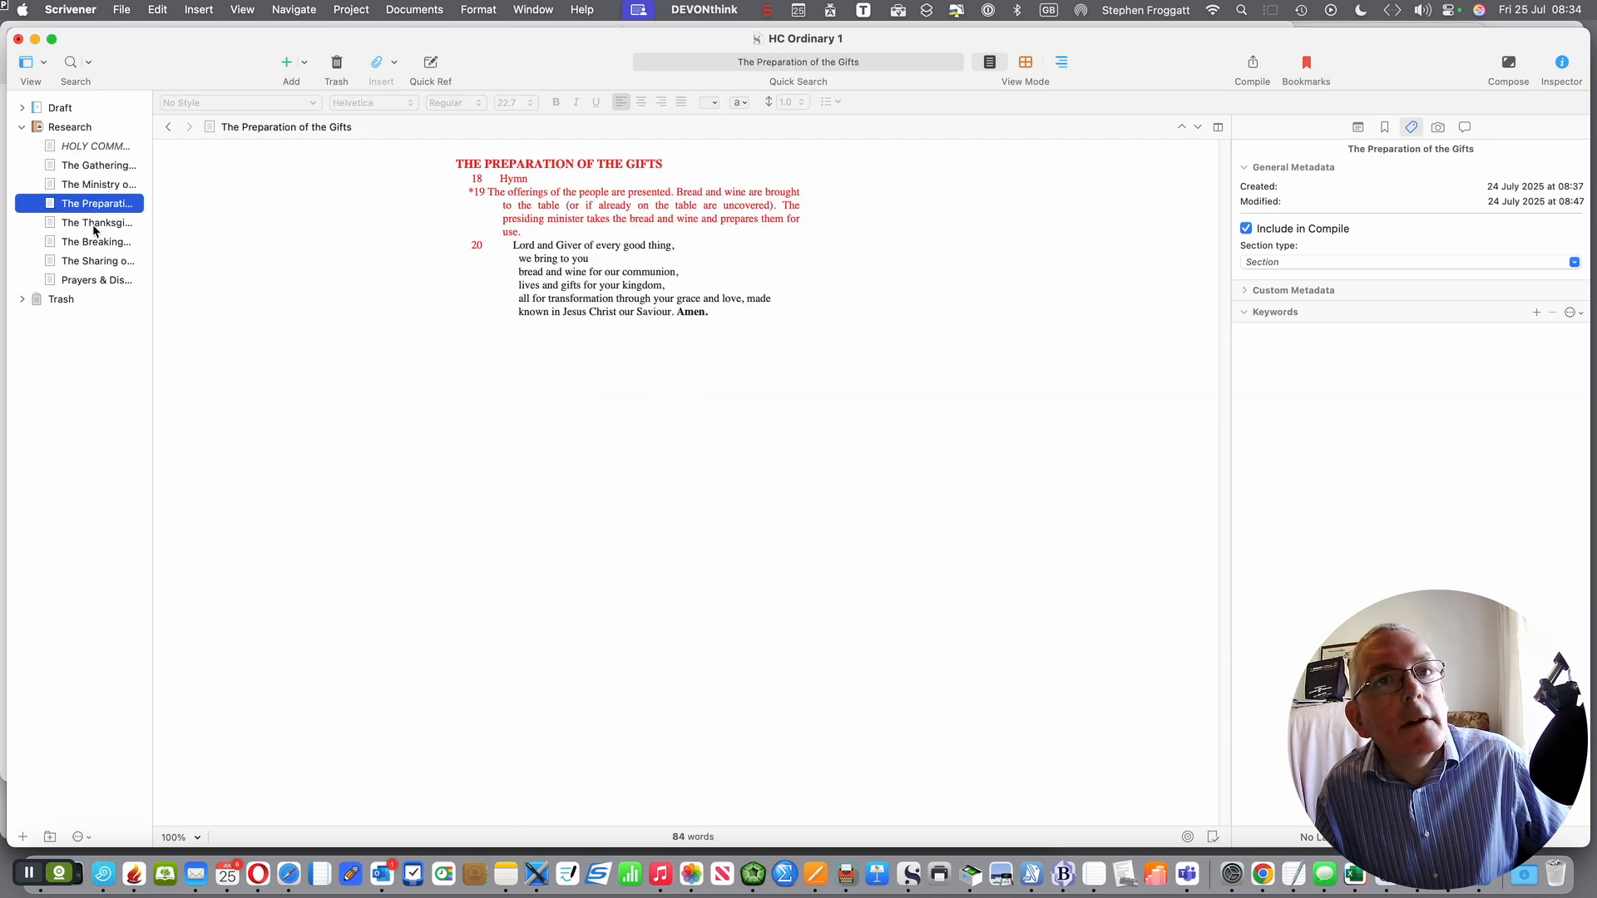
click(98, 223)
click(99, 262)
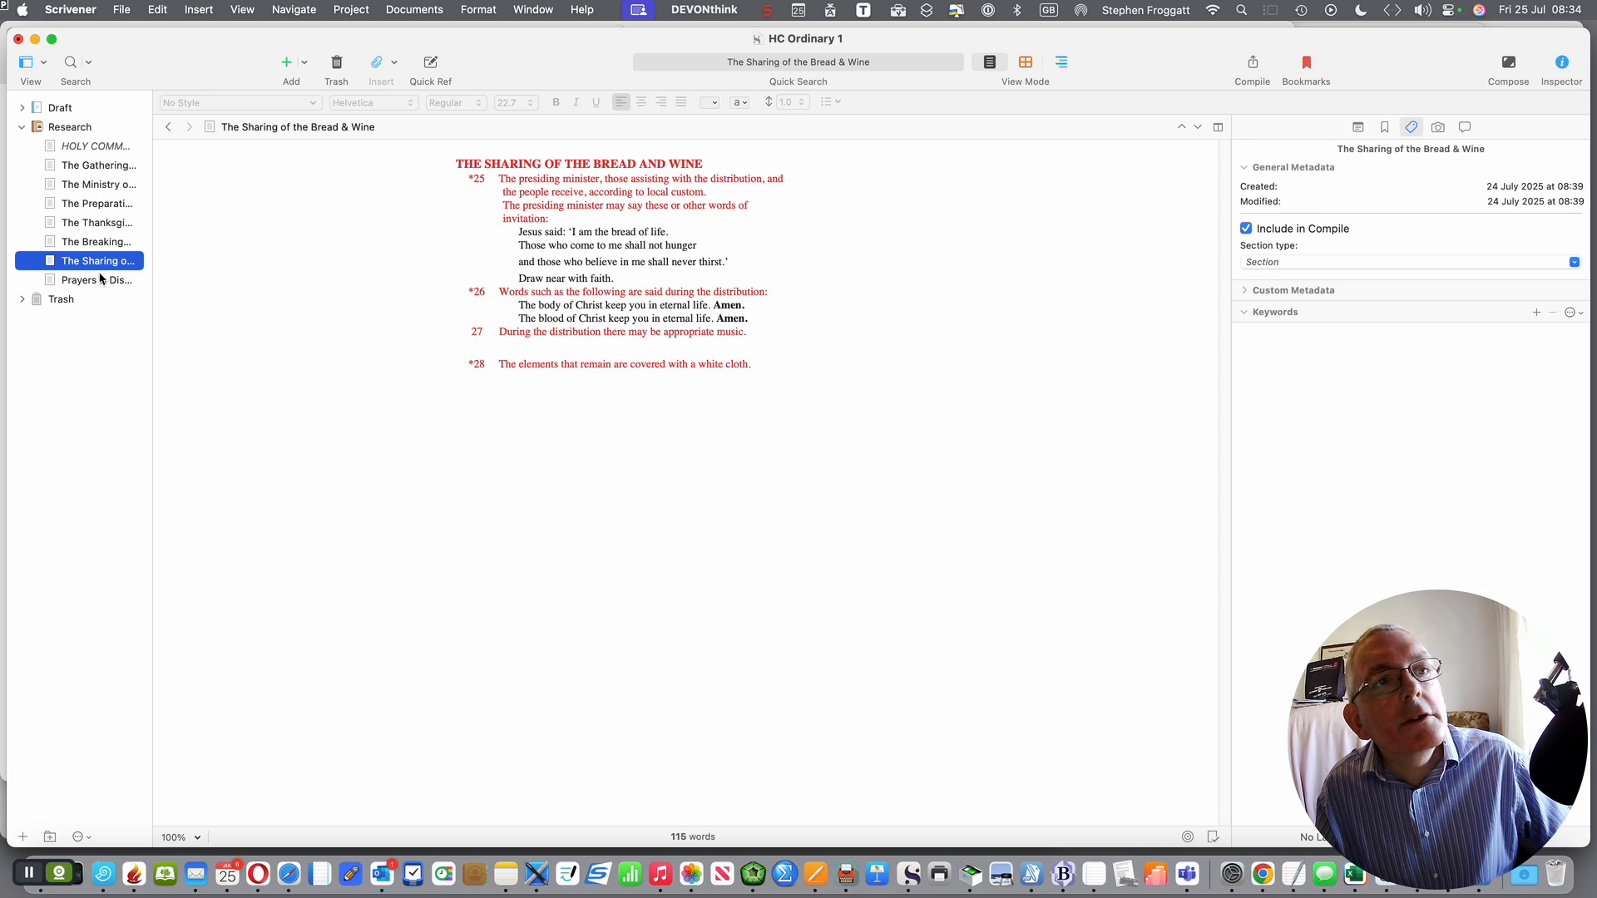
Step: Examine the Scripture, Hymn 1 and Prayer documents in Draft's Gathering folder, including the Prayer document's notes and the font of its text
click(22, 126)
click(21, 107)
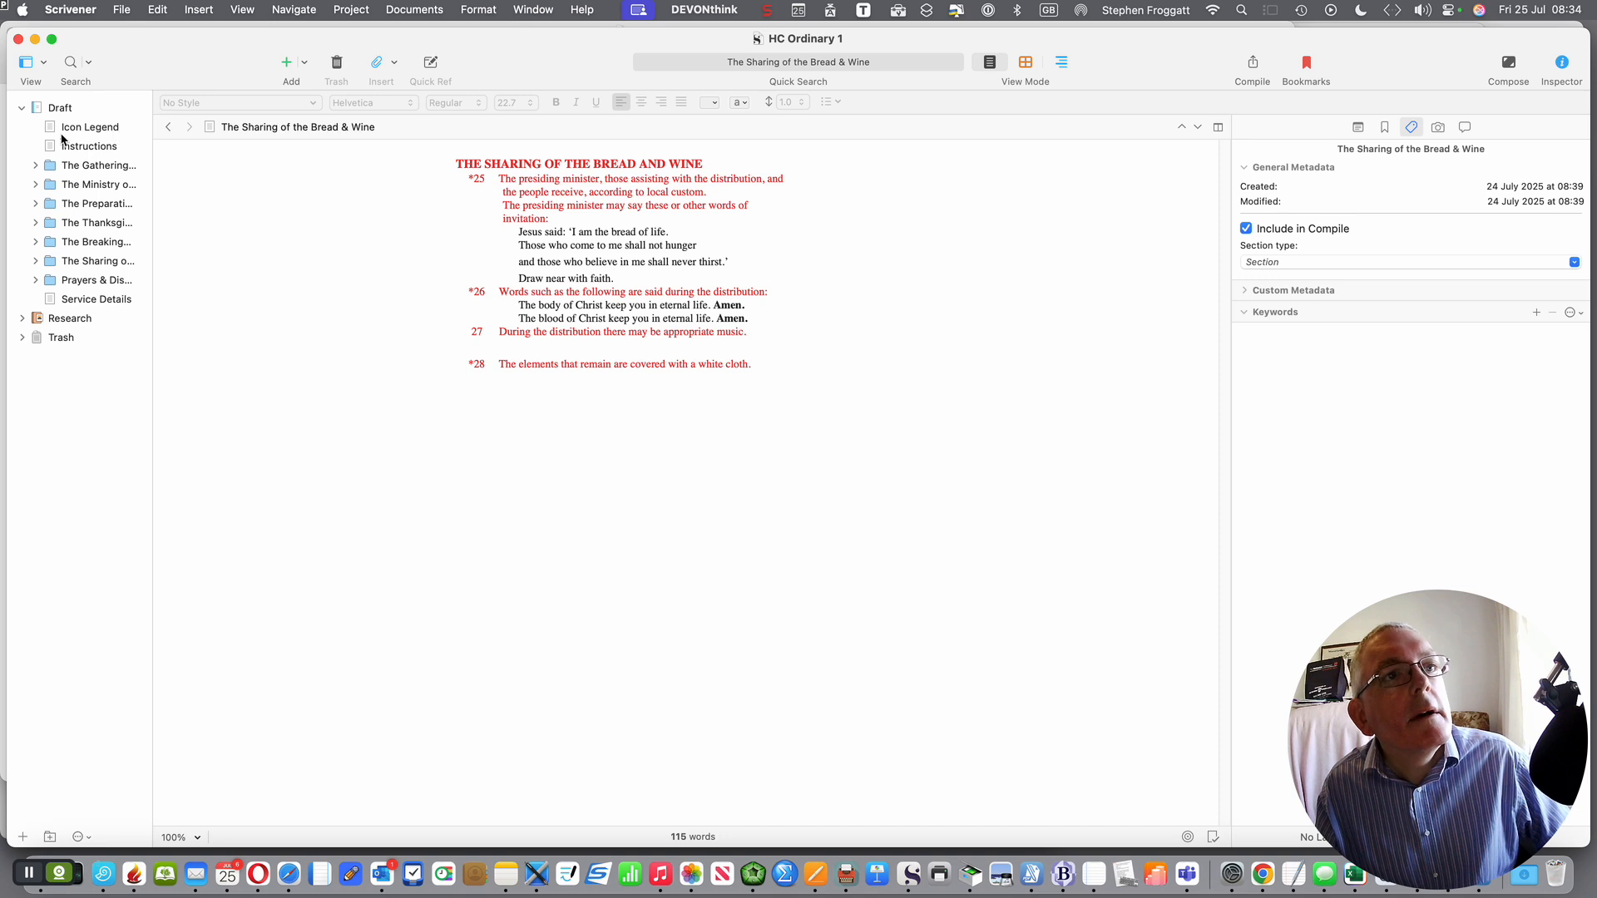
click(35, 165)
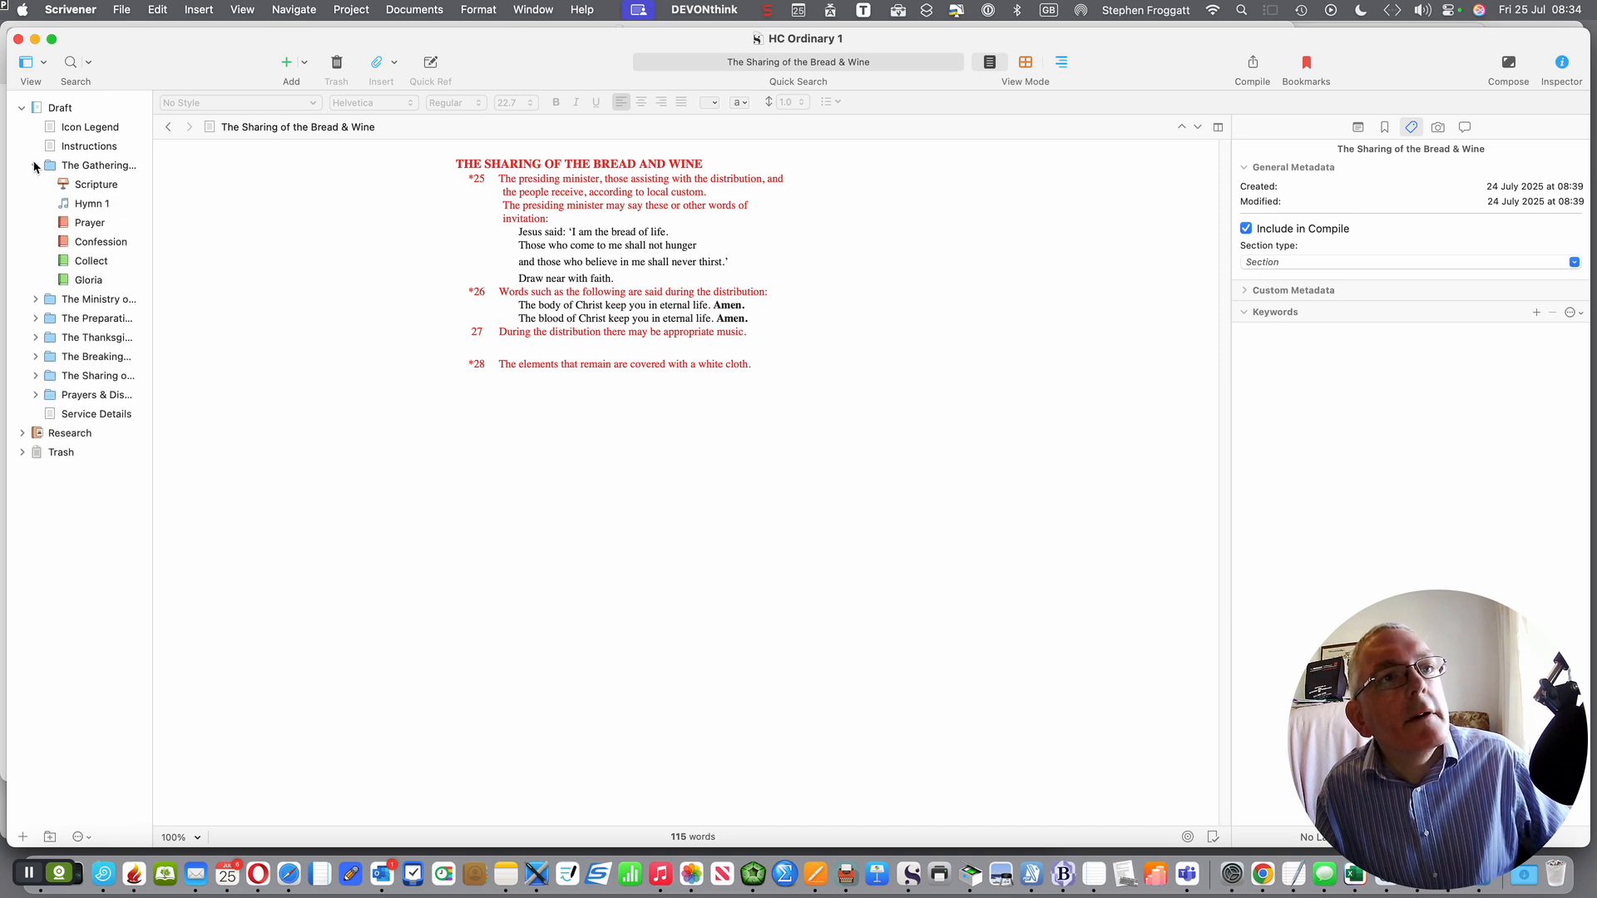
click(104, 184)
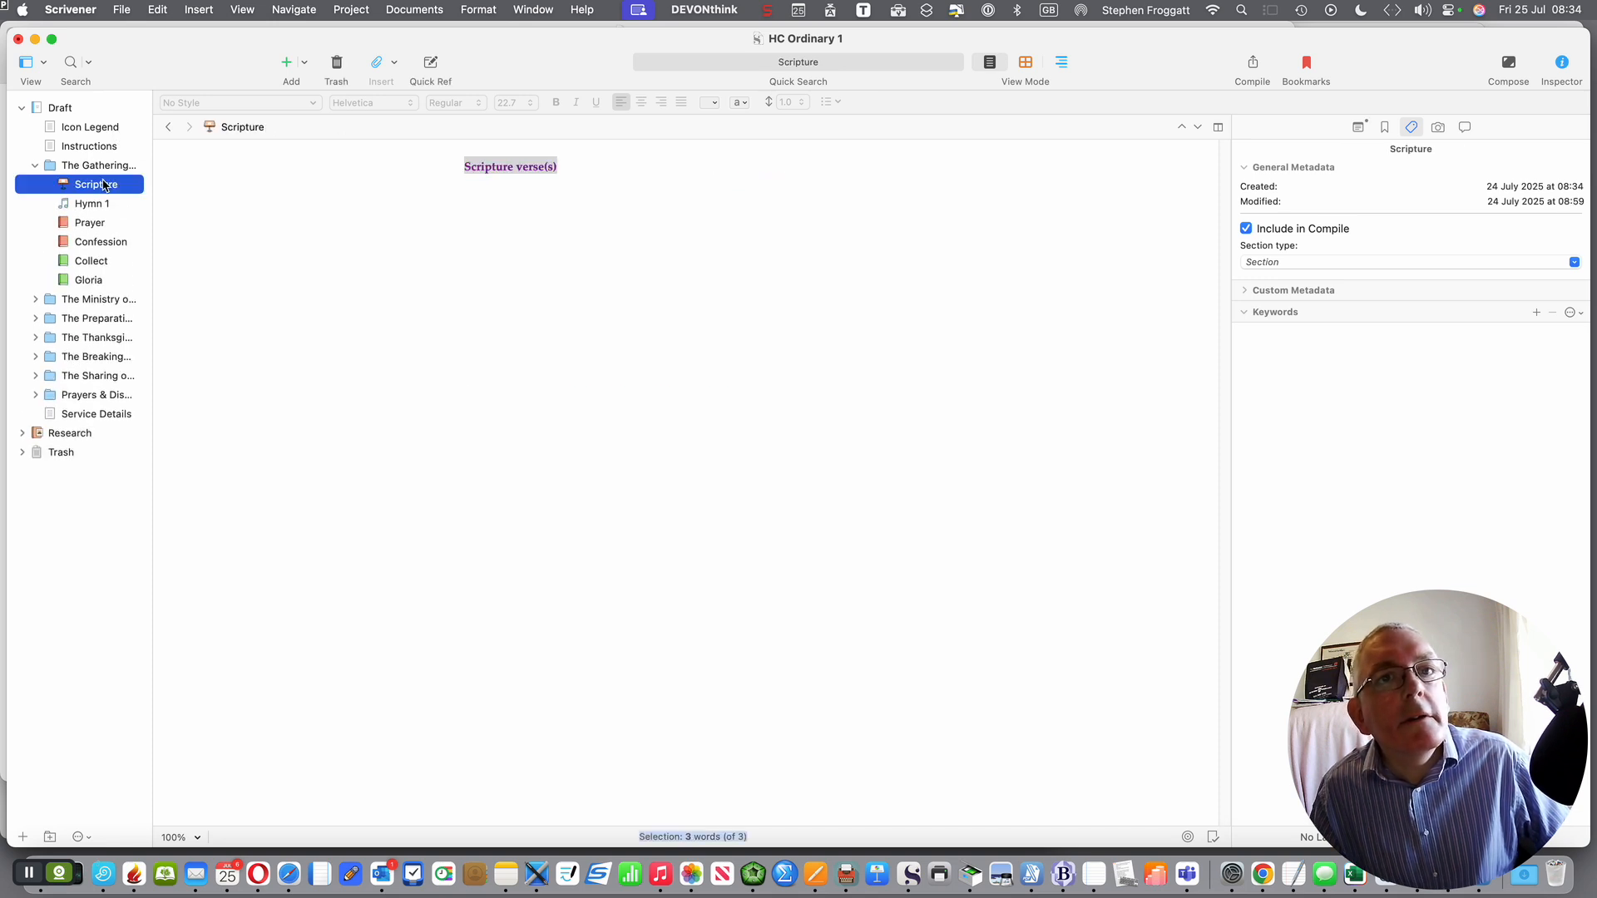
click(92, 209)
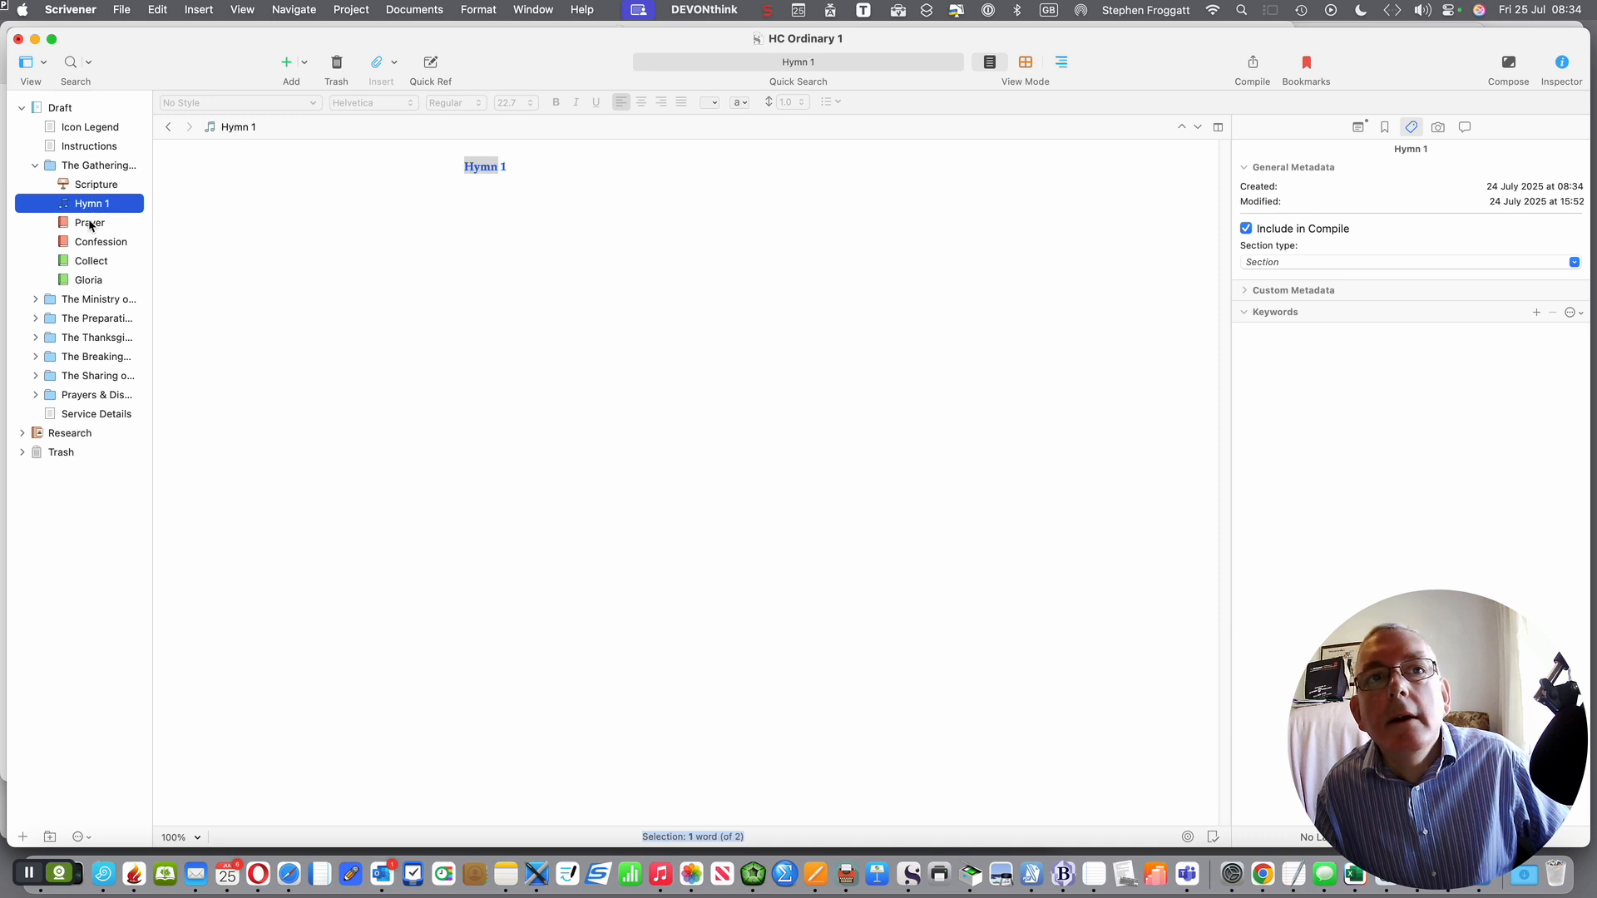
click(91, 223)
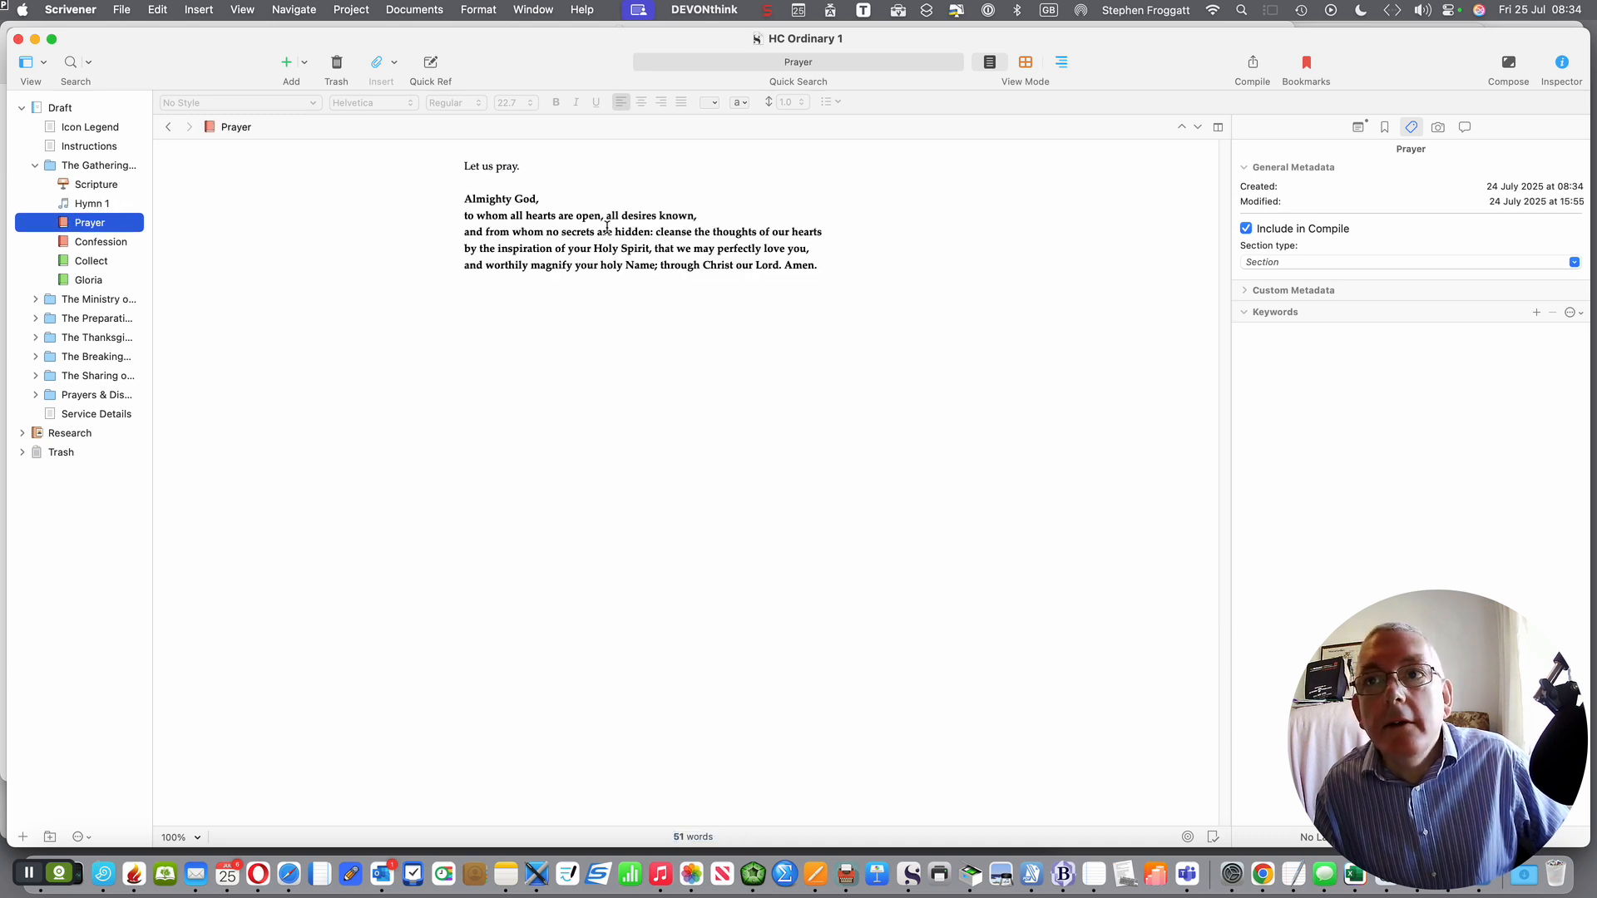
click(1361, 126)
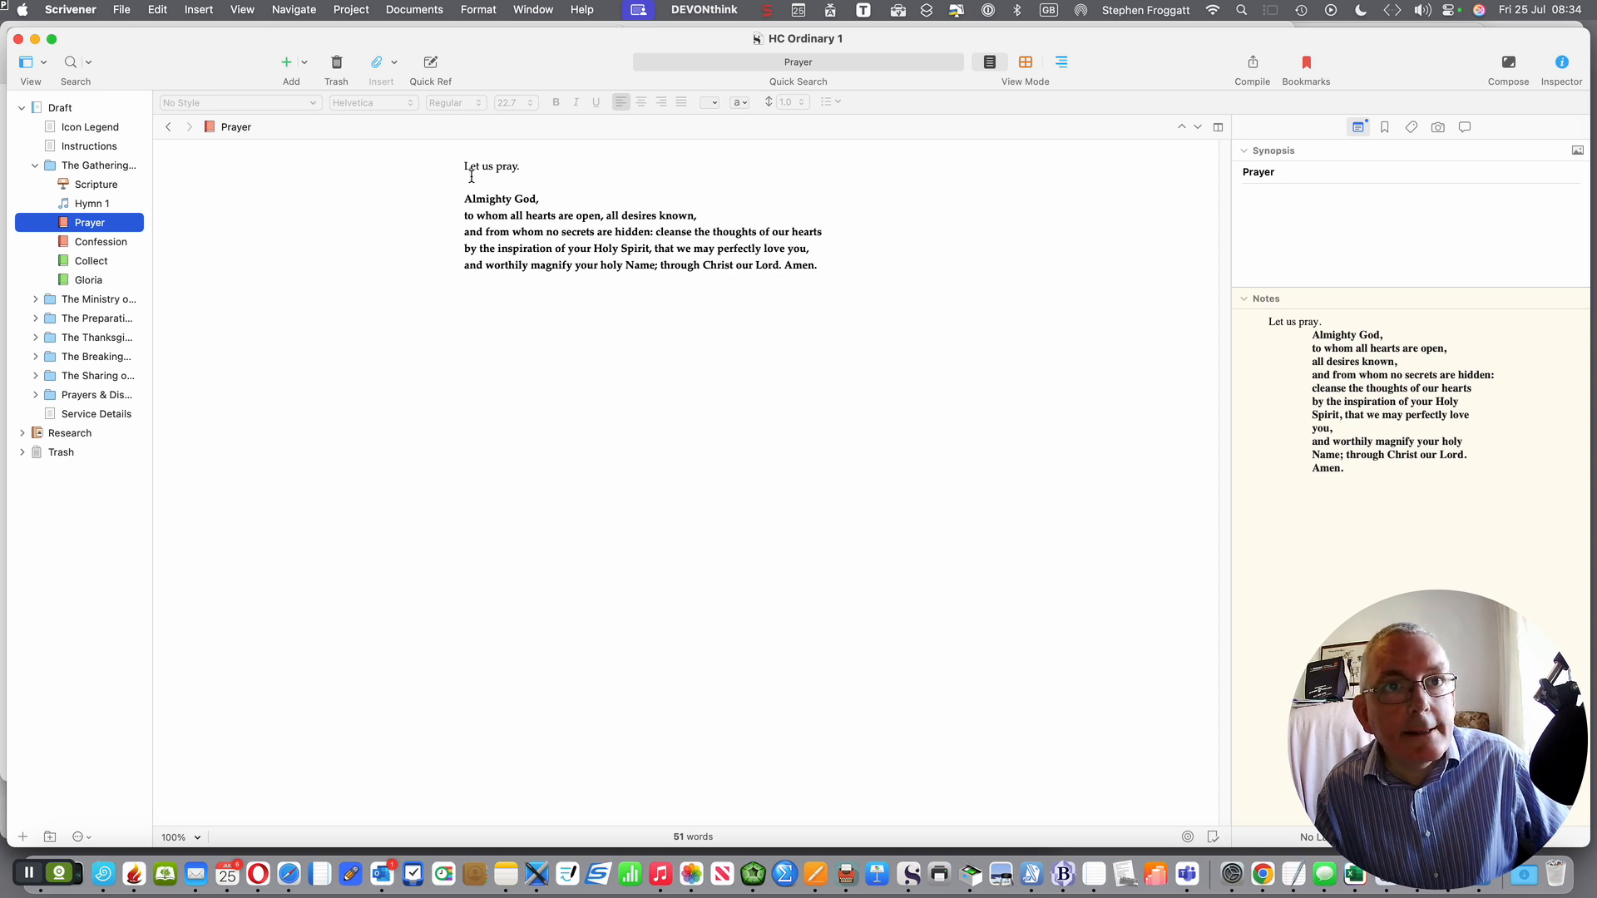
double_click(517, 217)
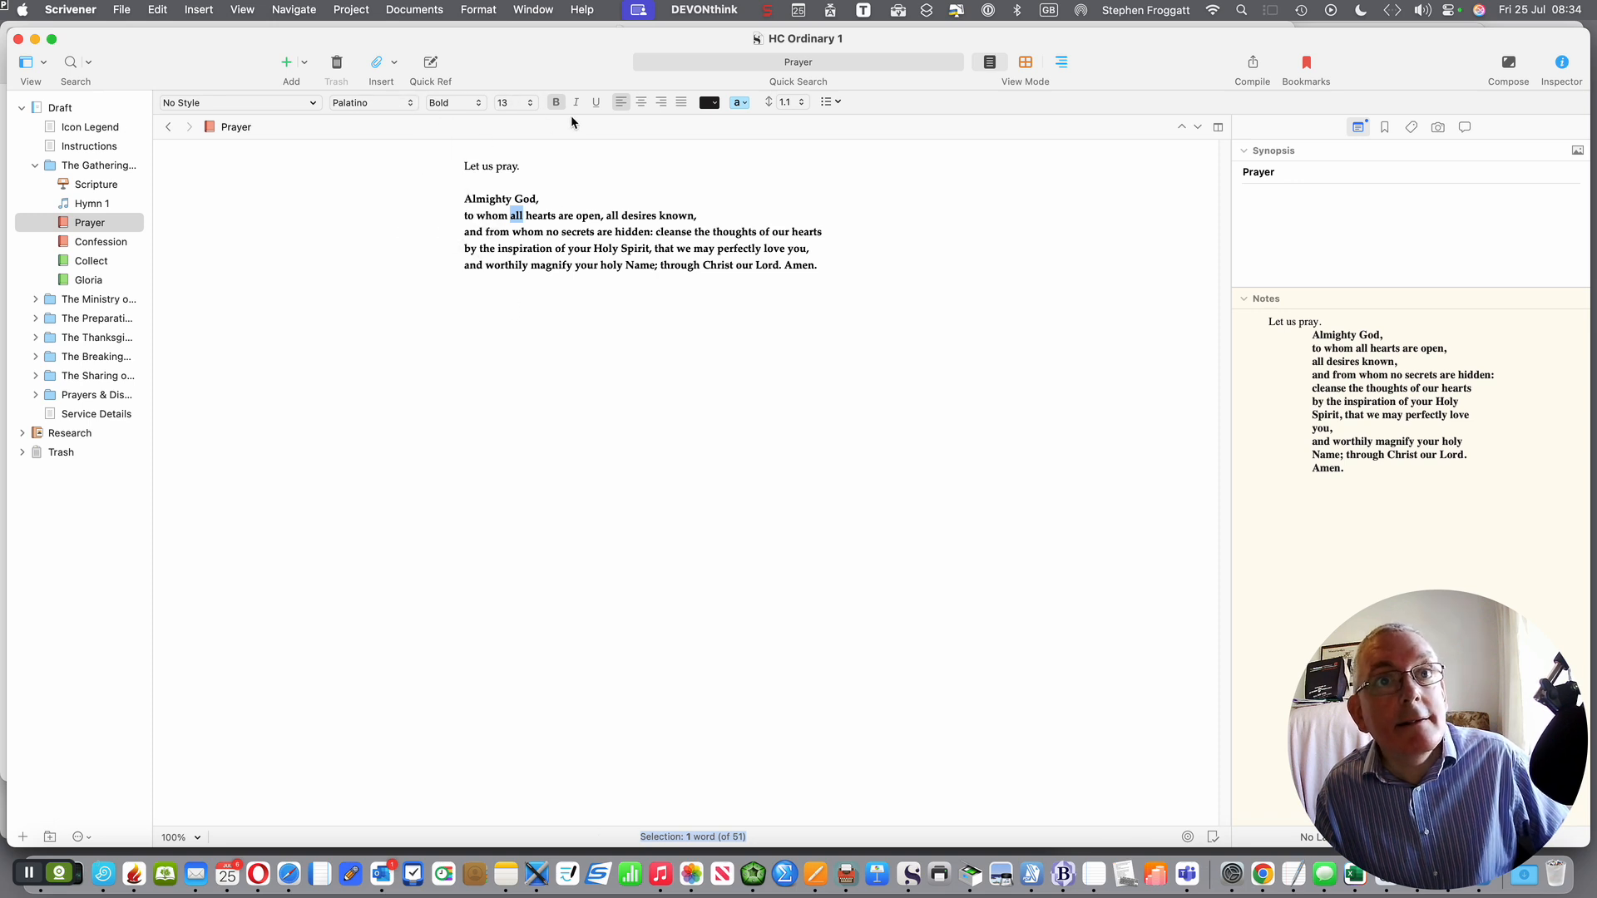